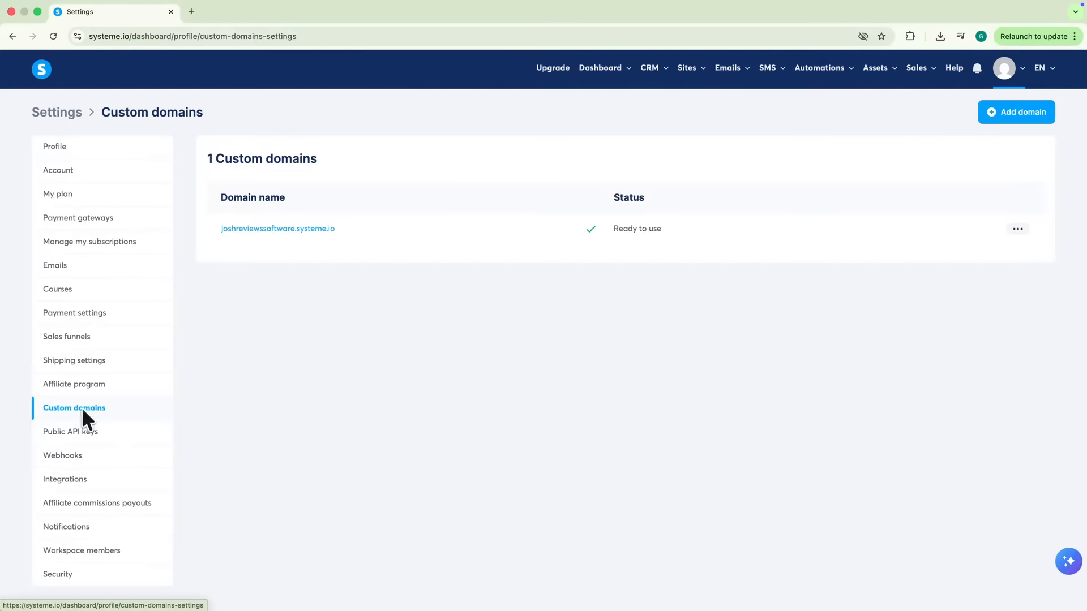
pyautogui.click(996, 112)
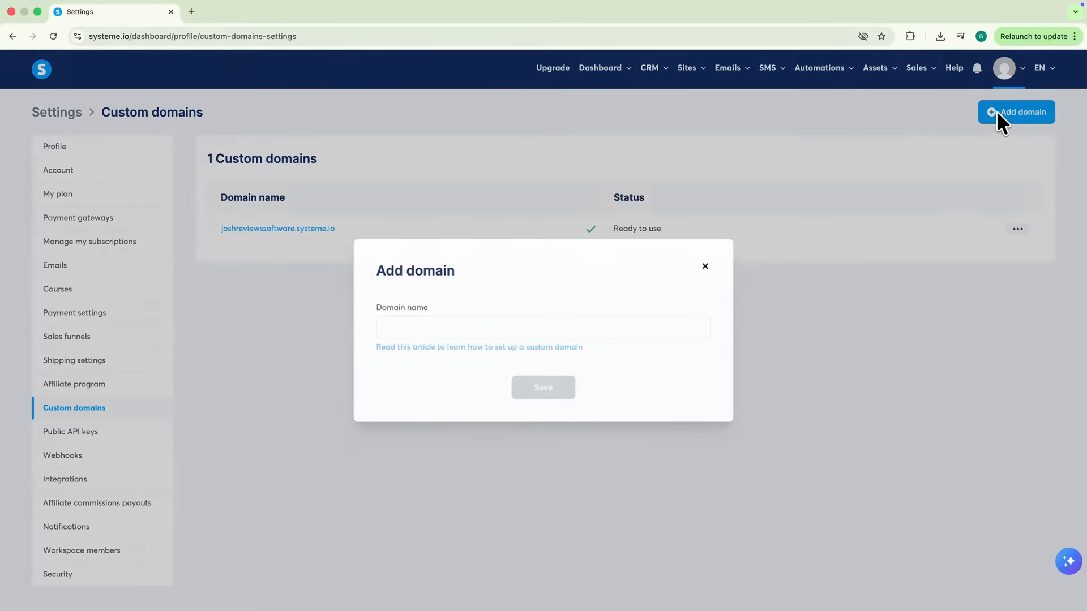
pyautogui.click(515, 327)
pyautogui.write('www.danist')
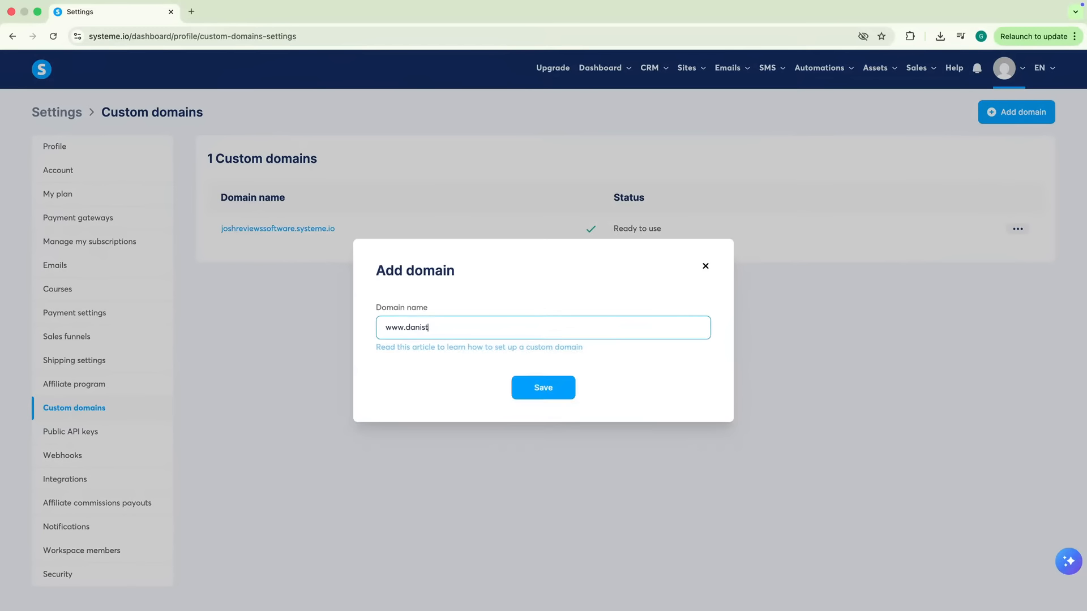
pyautogui.click(535, 387)
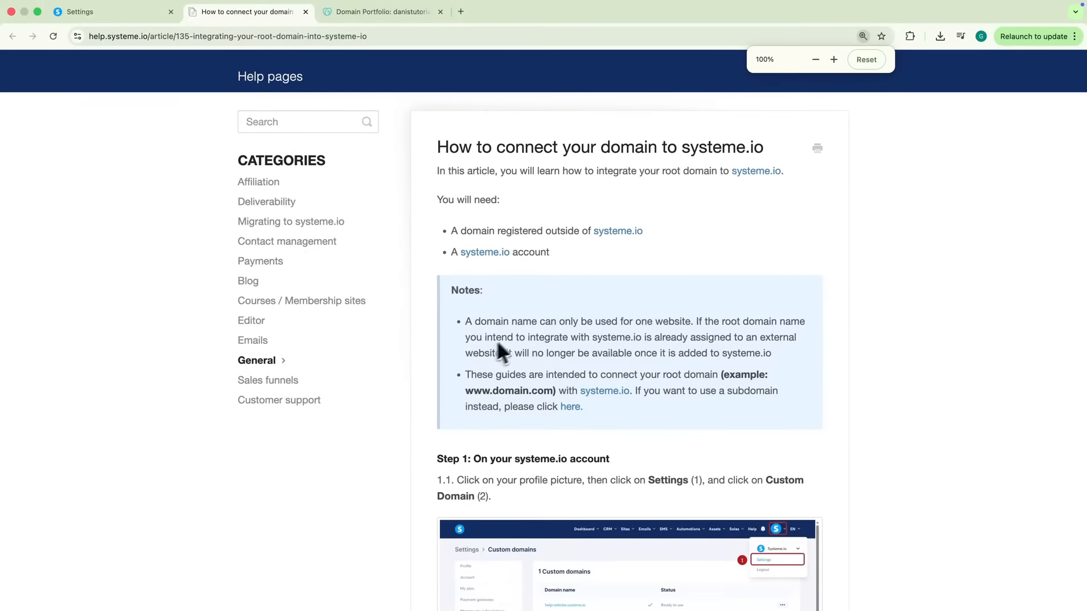
pyautogui.scroll(-10, 553, 334)
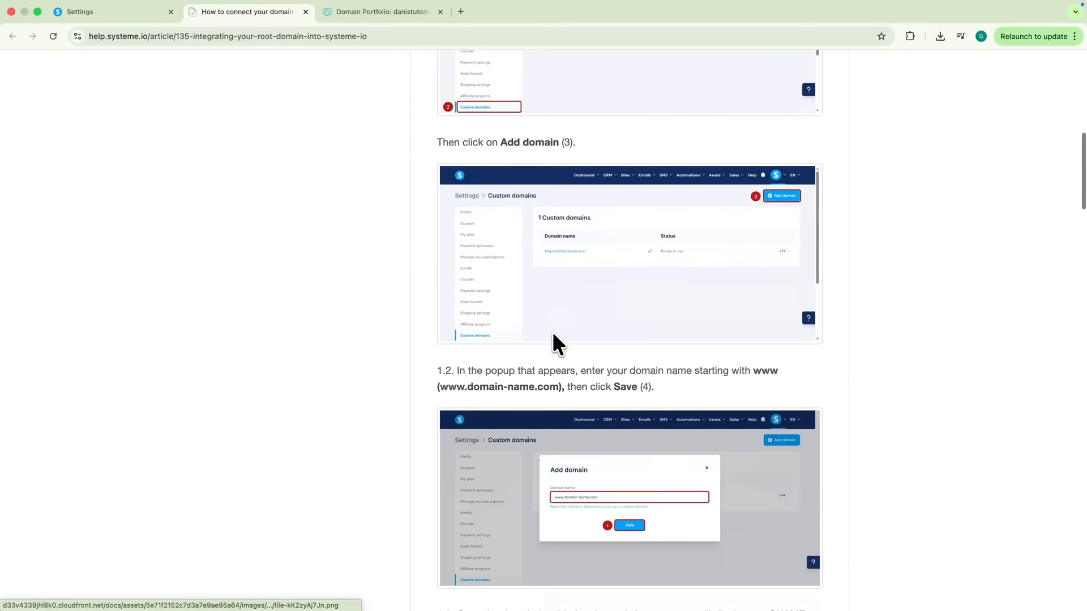
pyautogui.scroll(-20, 553, 334)
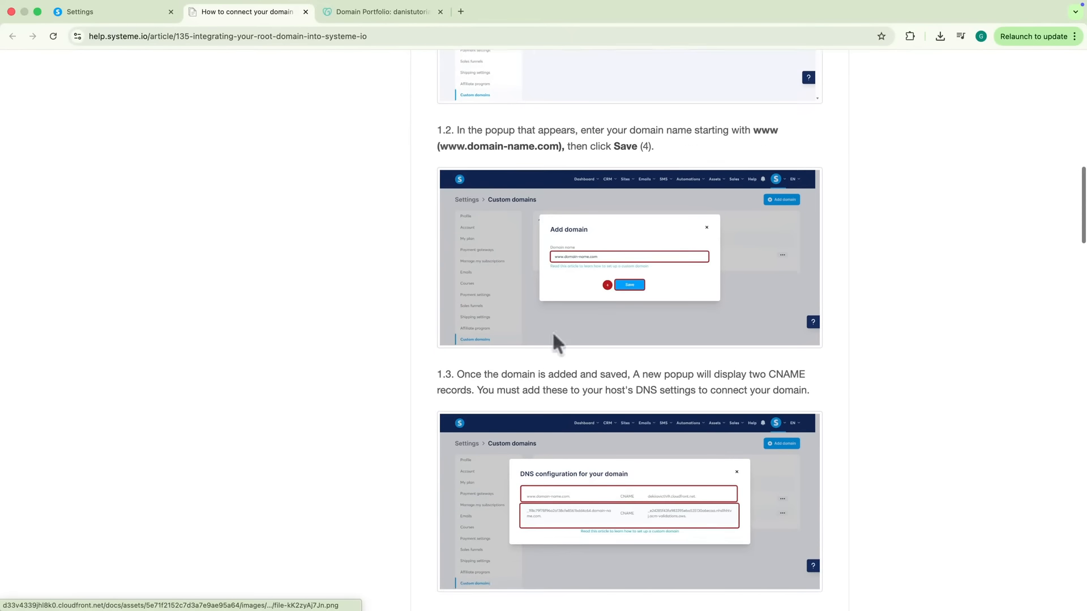
pyautogui.scroll(-2, 553, 342)
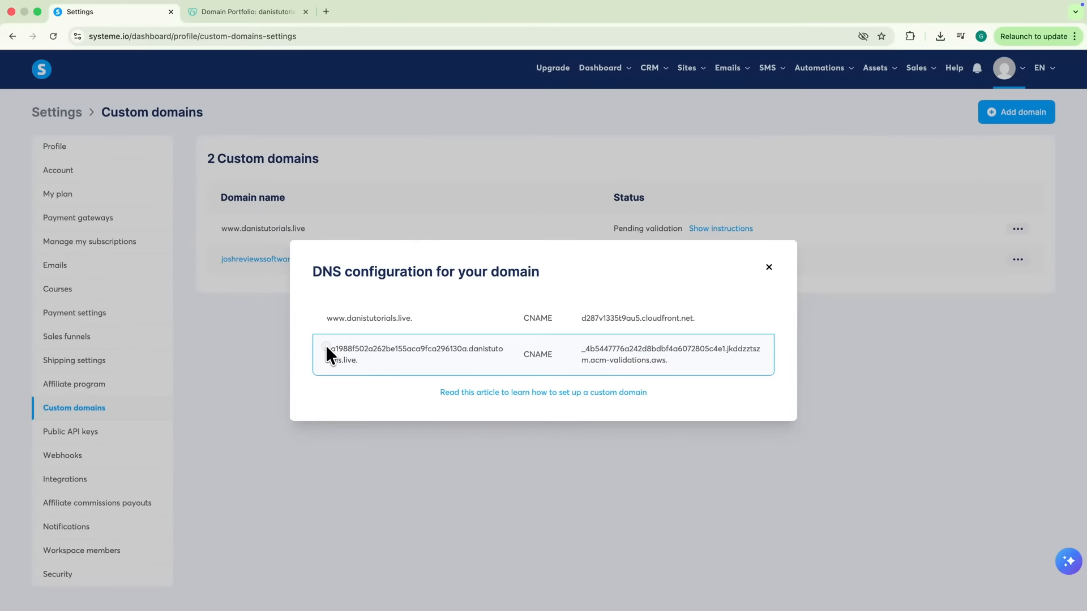
# Create a GoDaddy CNAME with systeme.io's validation host name and acm-validations.aws target, then save it
pyautogui.moveTo(326, 347); pyautogui.dragTo(465, 352)
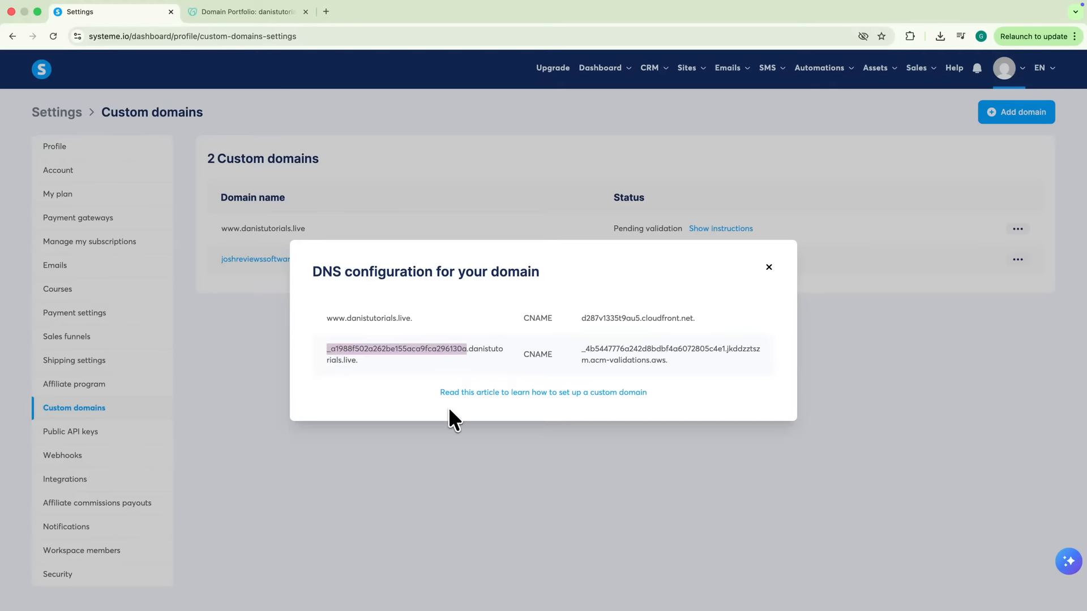
pyautogui.press('super+c')
pyautogui.hotkey('ctrl', 'Tab')
pyautogui.click(451, 325)
pyautogui.press('super+v')
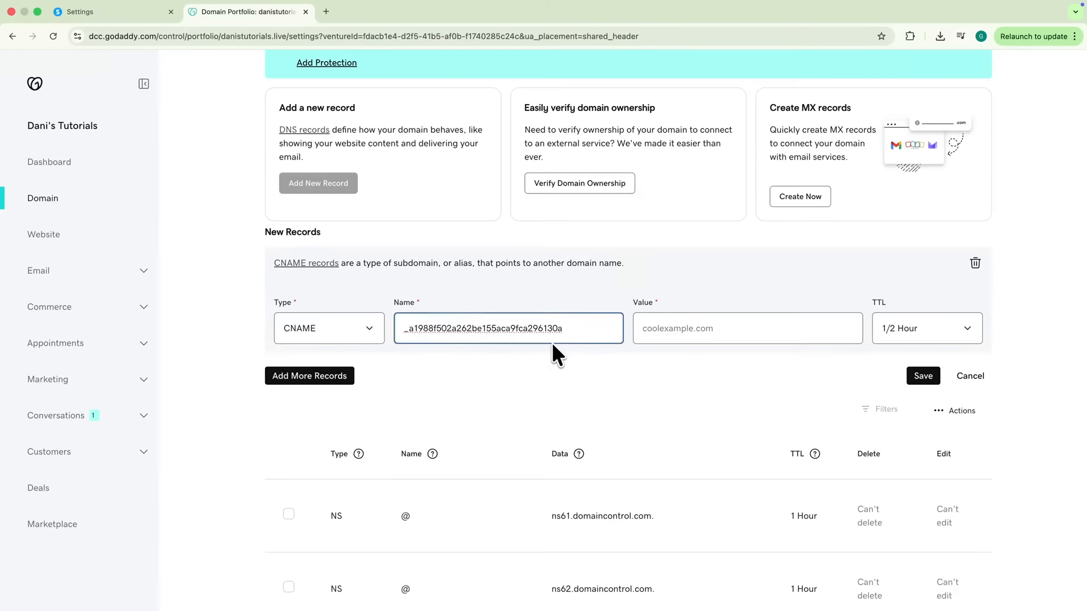
pyautogui.hotkey('ctrl', 'shift', 'Tab')
pyautogui.moveTo(583, 349); pyautogui.dragTo(640, 358)
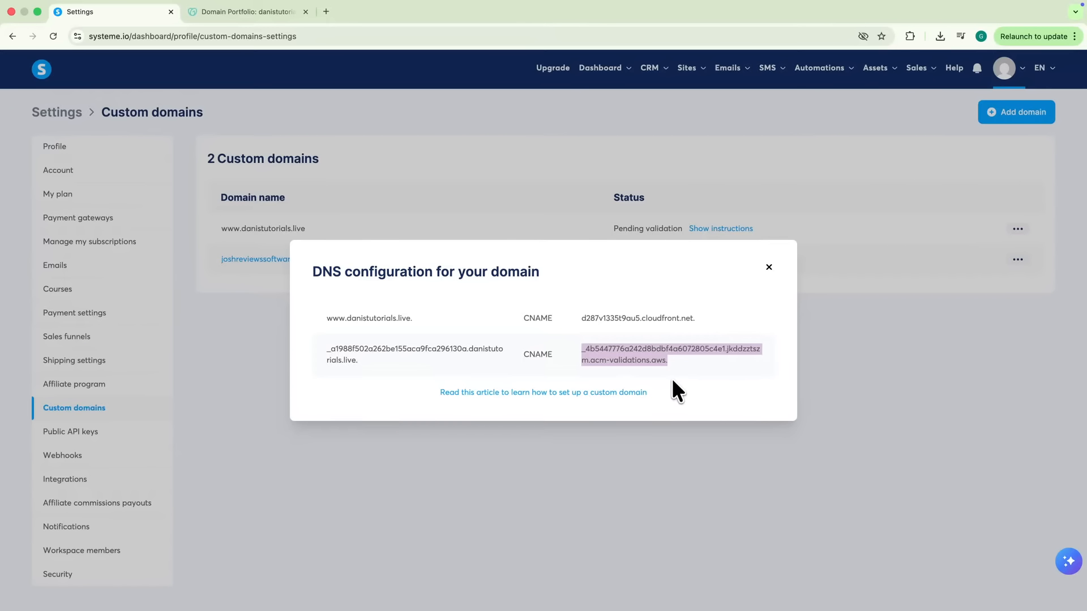
pyautogui.press('super+c')
pyautogui.hotkey('ctrl', 'Tab')
pyautogui.click(708, 335)
pyautogui.press('super+v')
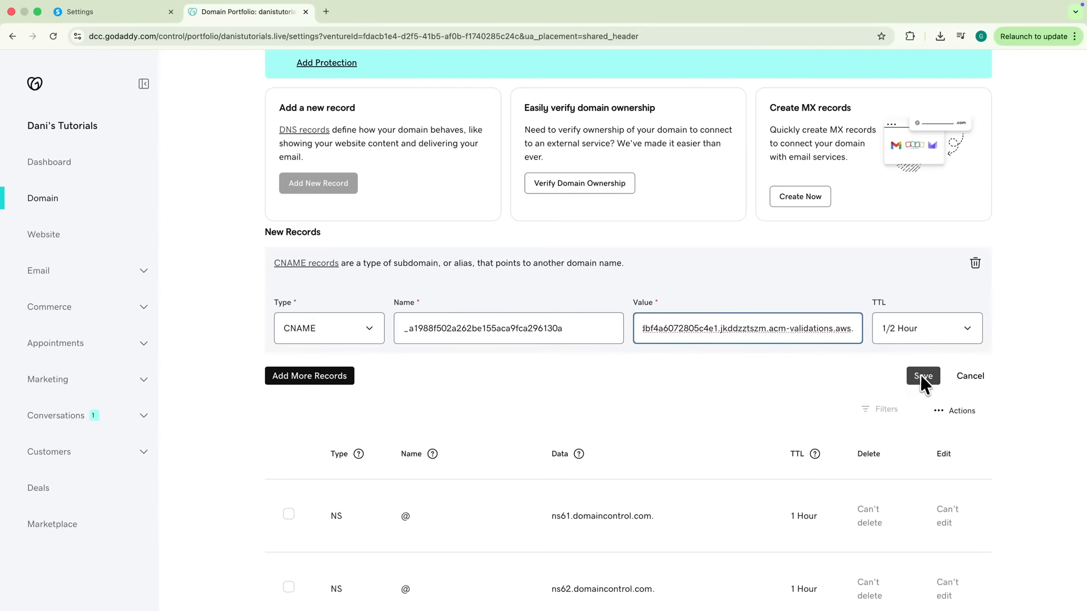
pyautogui.click(922, 376)
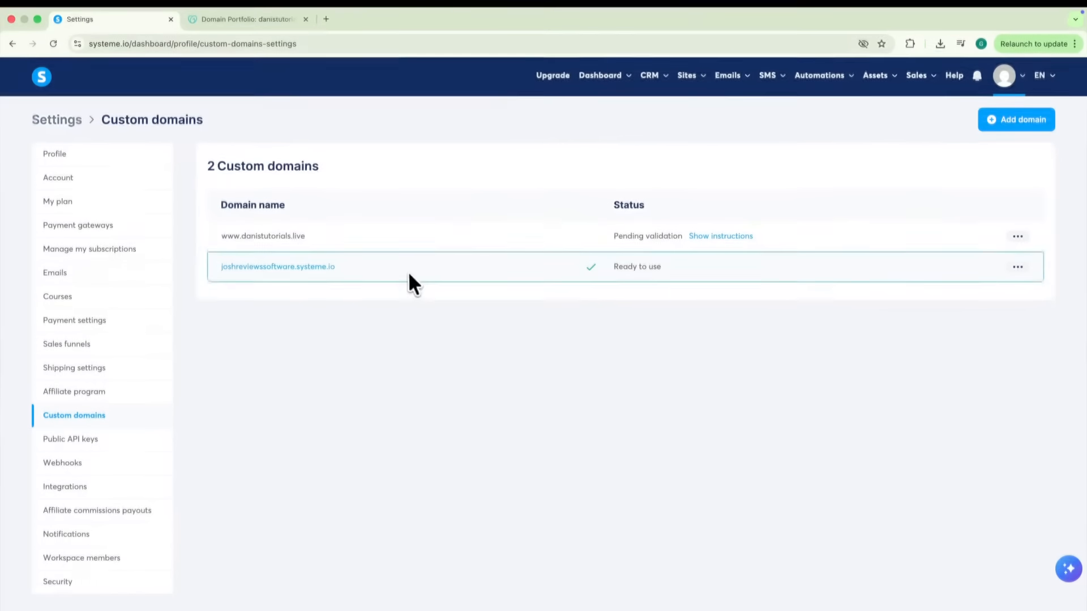
# Add danistutorials.live for sending-domain authentication under Settings > Emails
pyautogui.click(50, 264)
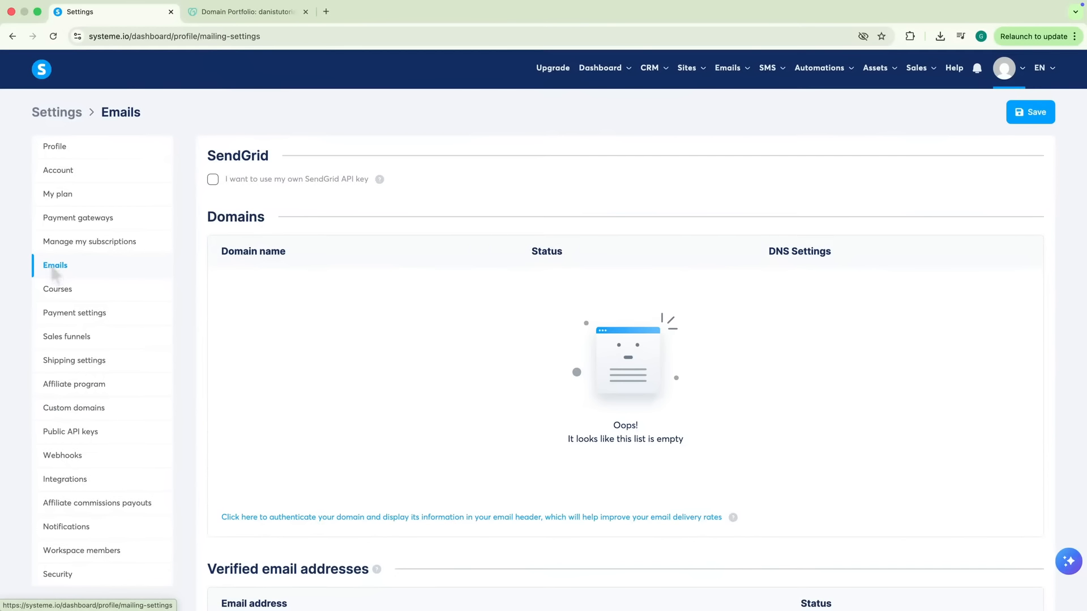
pyautogui.scroll(-1, 340, 326)
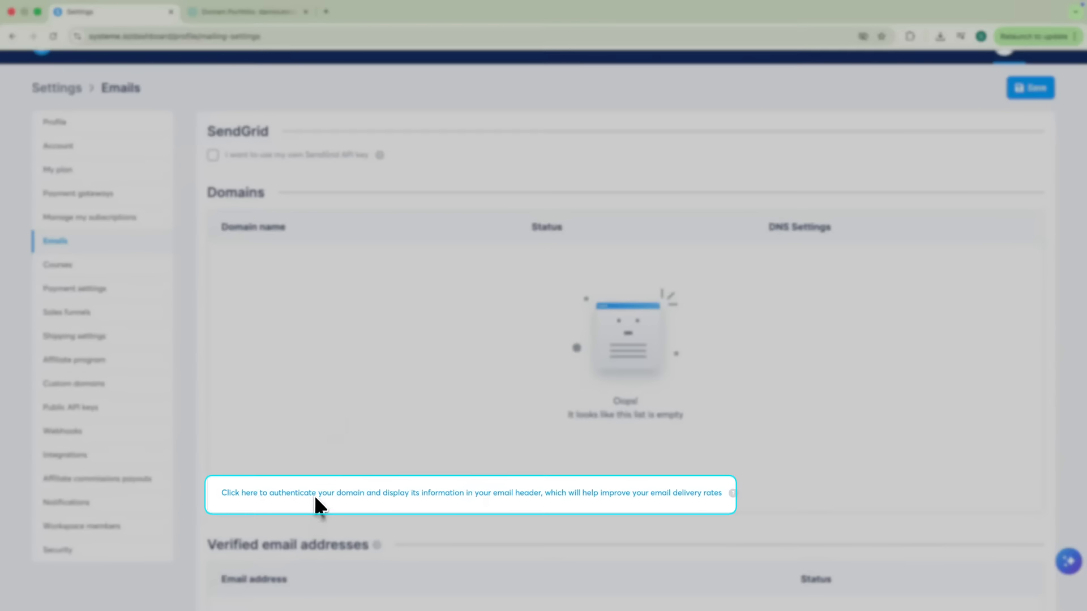
pyautogui.click(315, 493)
pyautogui.click(410, 334)
pyautogui.write('danistutorials.live')
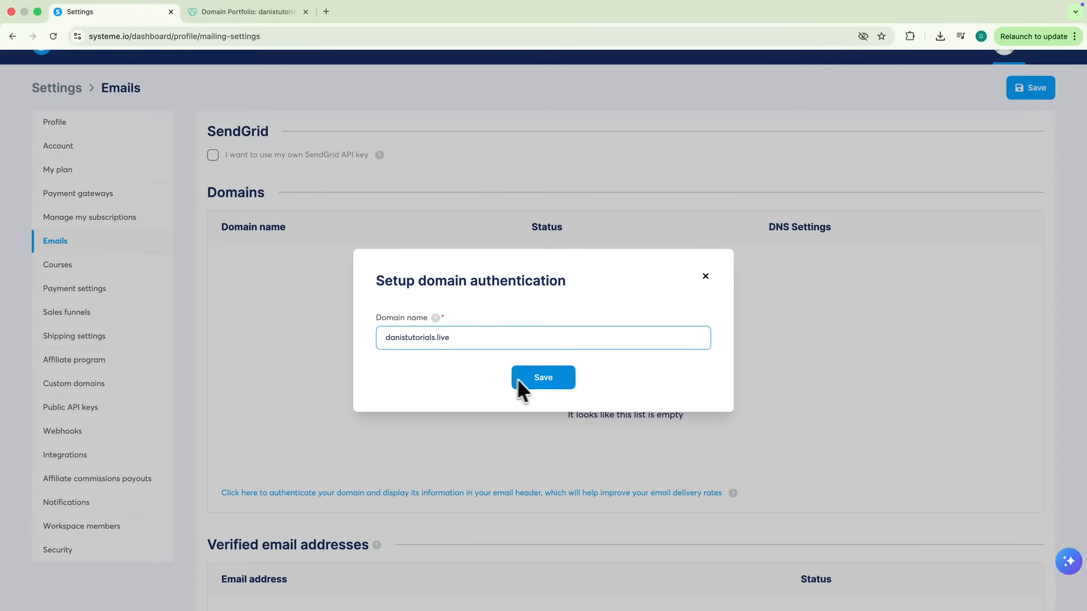
pyautogui.click(549, 382)
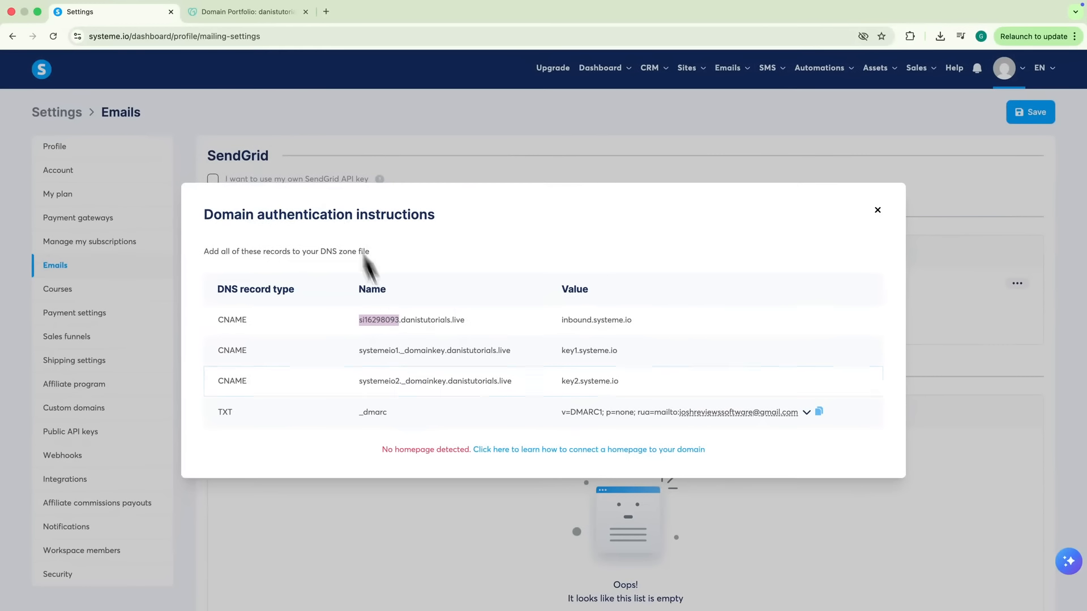
# In GoDaddy, add a CNAME record si16298093 pointing to inbound.systeme.io
pyautogui.click(201, 15)
pyautogui.click(317, 353)
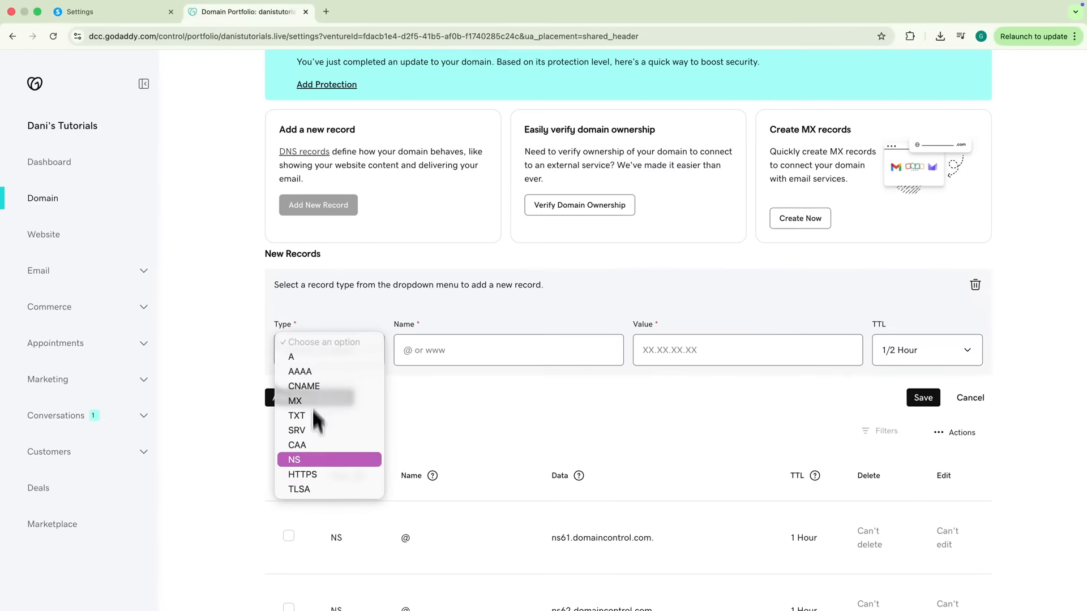
pyautogui.click(308, 383)
pyautogui.click(490, 350)
pyautogui.write('si16298093')
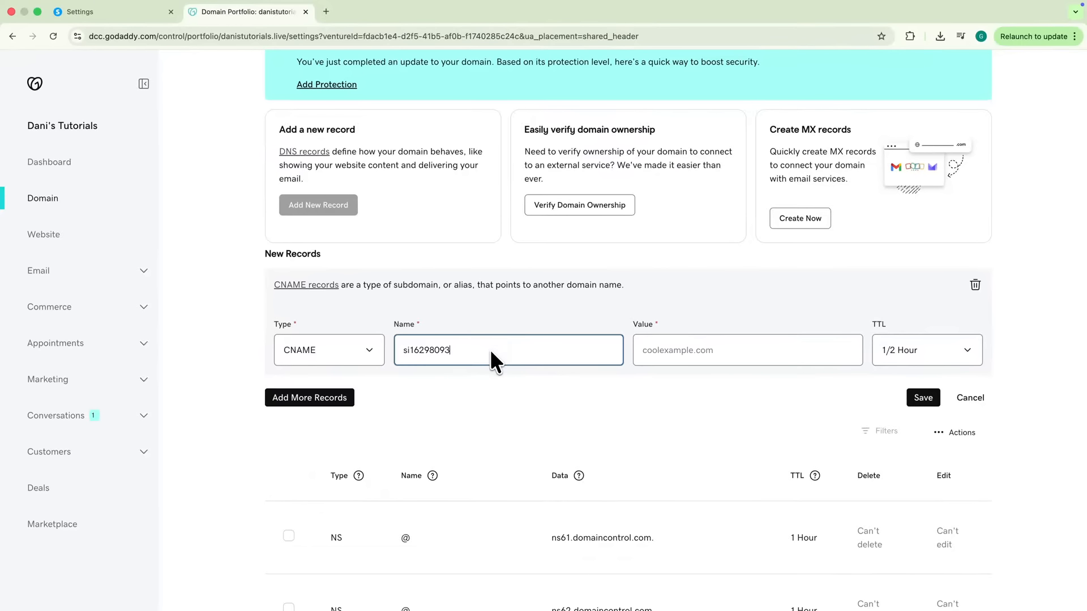
pyautogui.hotkey('ctrl', 'shift', 'Tab')
pyautogui.moveTo(560, 320); pyautogui.dragTo(692, 323)
pyautogui.press('super+c')
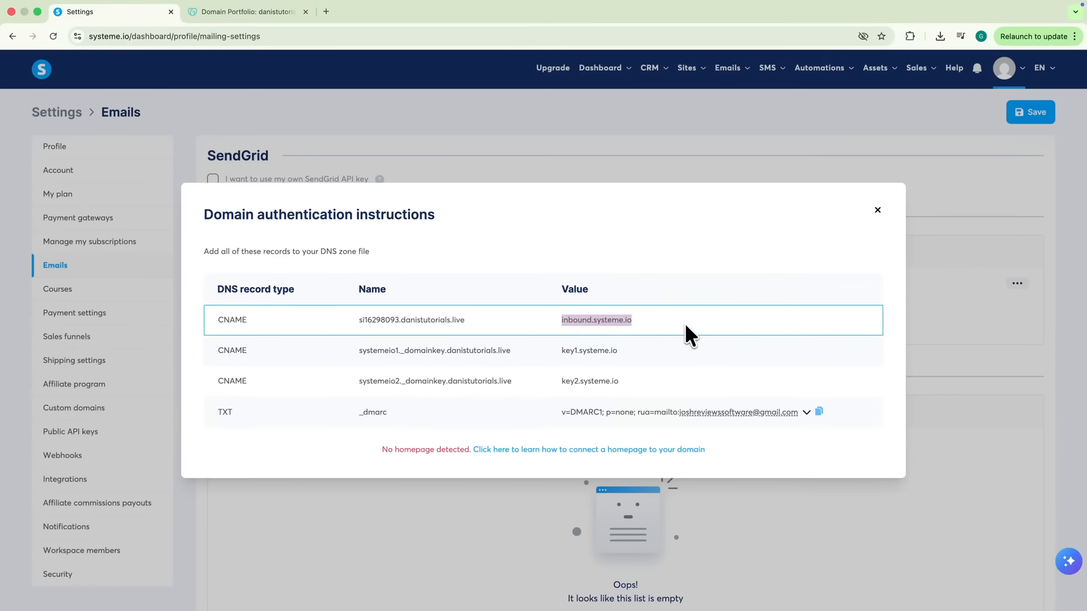
pyautogui.hotkey('ctrl', 'Tab')
pyautogui.click(651, 349)
pyautogui.press('super+v')
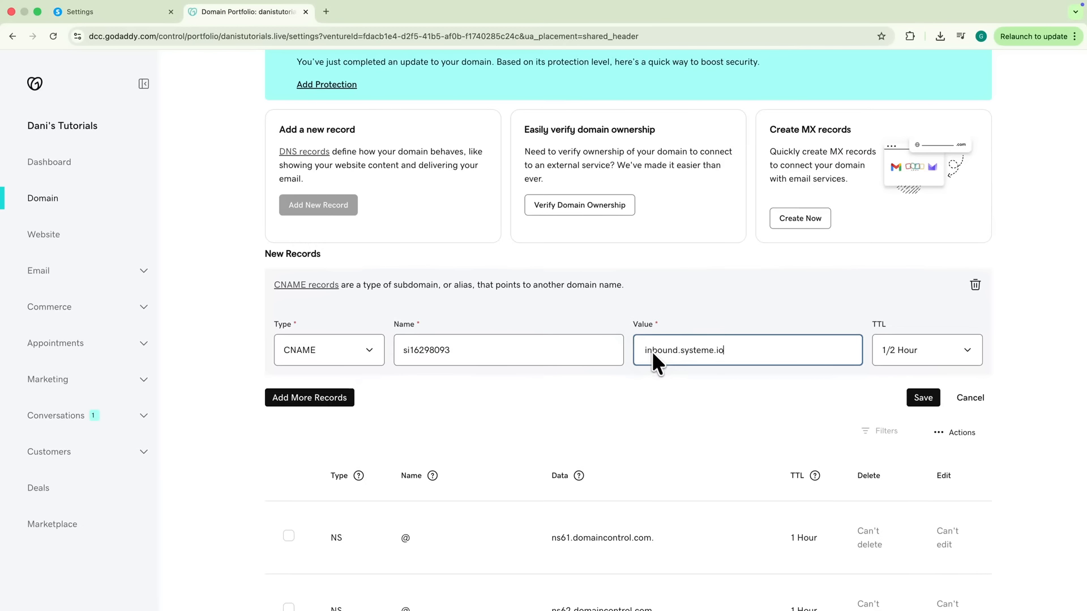
pyautogui.click(923, 397)
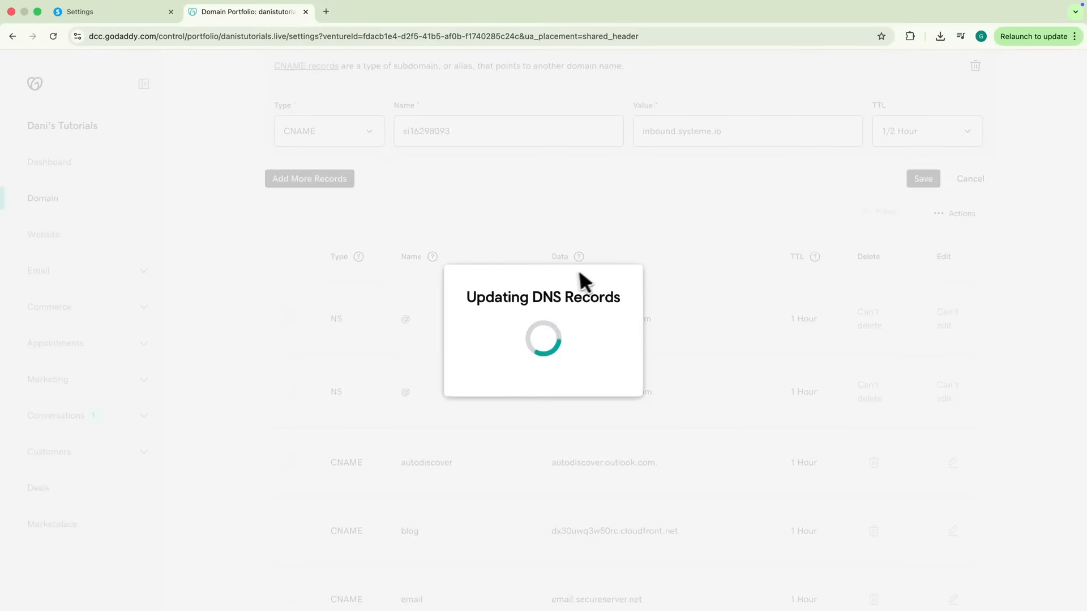
# Add a CNAME record systemeio1._domainkey pointing to key1.systeme.io
pyautogui.hotkey('ctrl', 'shift', 'Tab')
pyautogui.click(443, 349)
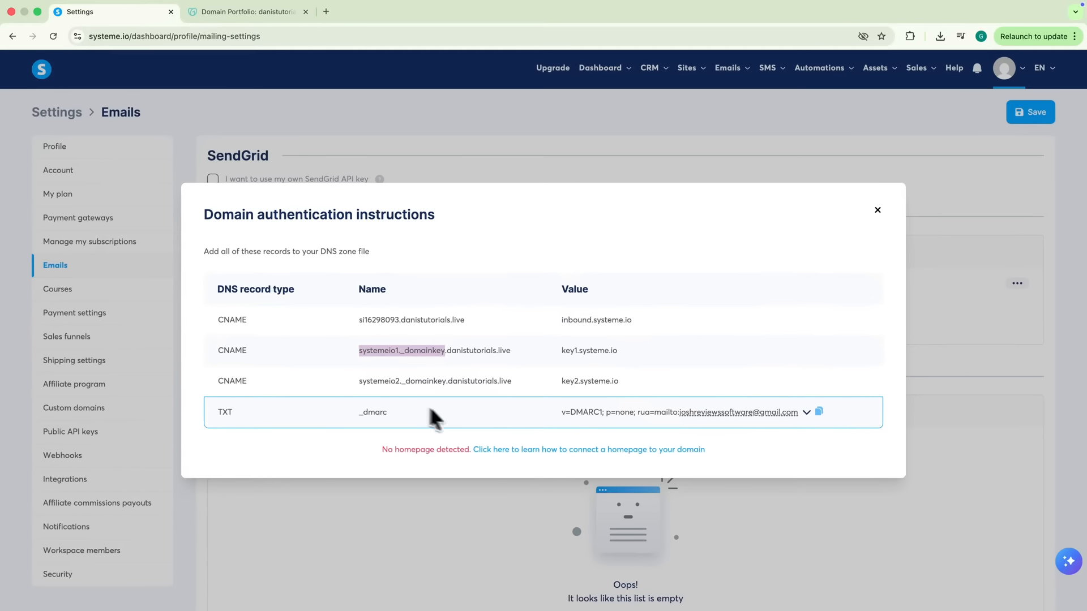
pyautogui.hotkey('ctrl', 'Tab')
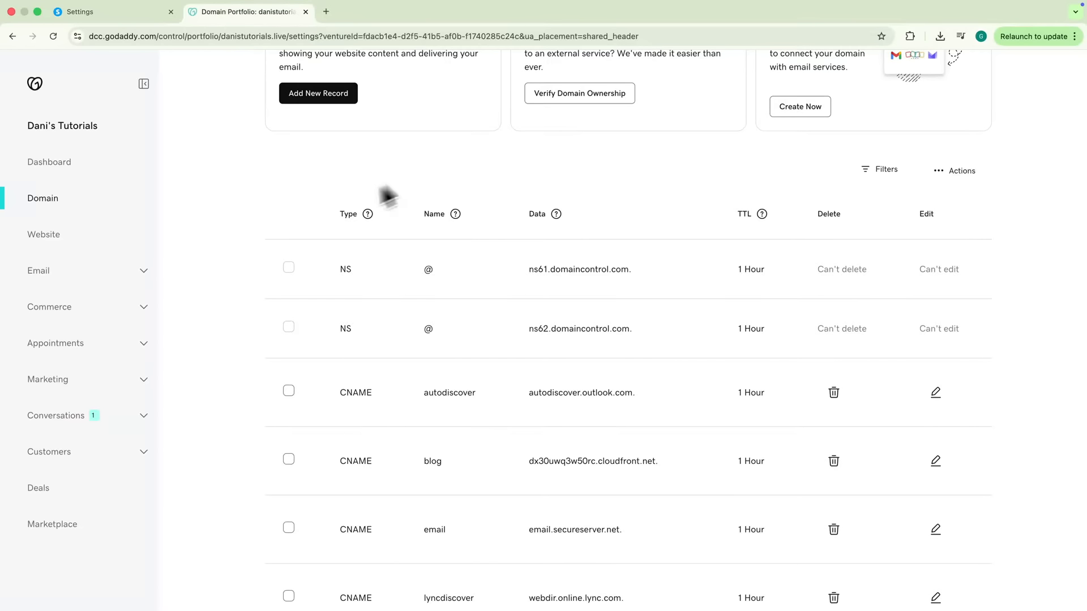
pyautogui.click(313, 95)
pyautogui.click(311, 321)
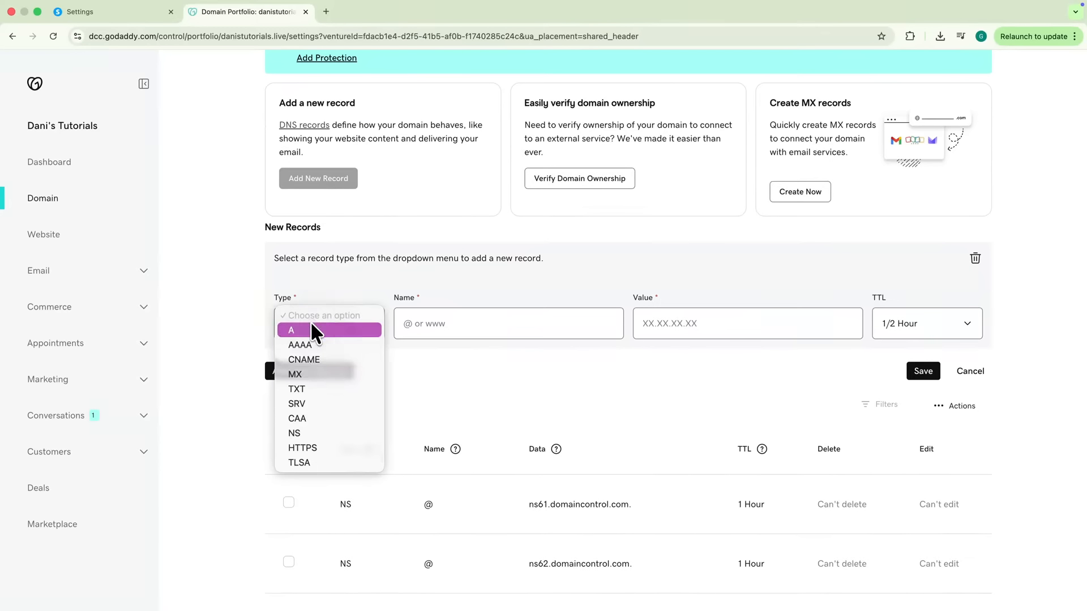
pyautogui.click(311, 360)
pyautogui.click(430, 333)
pyautogui.press('super+v')
pyautogui.hotkey('ctrl', 'shift', 'Tab')
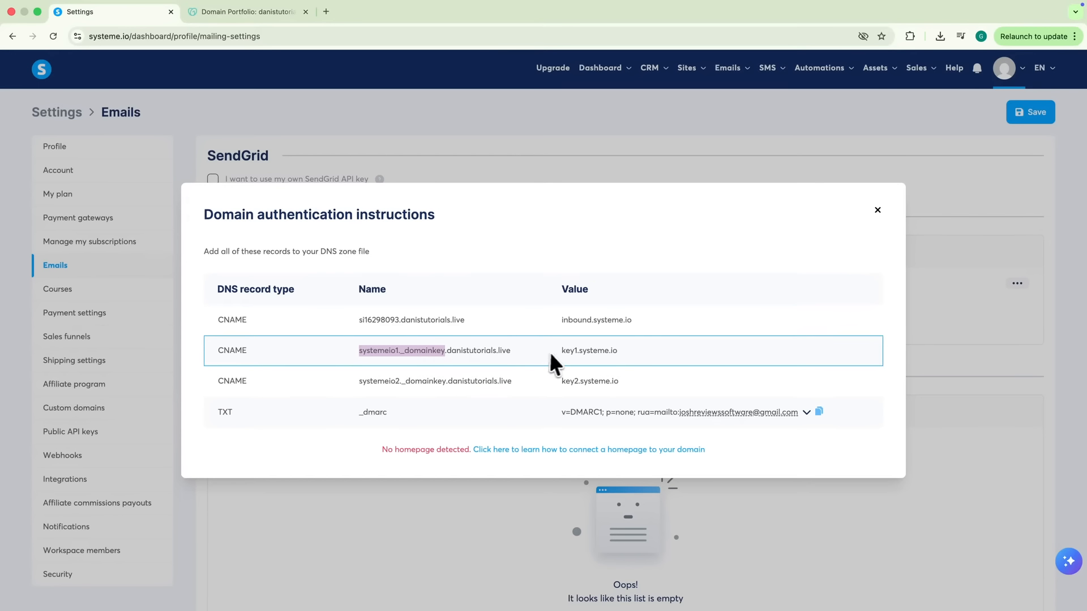
pyautogui.moveTo(559, 351); pyautogui.dragTo(612, 350)
pyautogui.press('super+c')
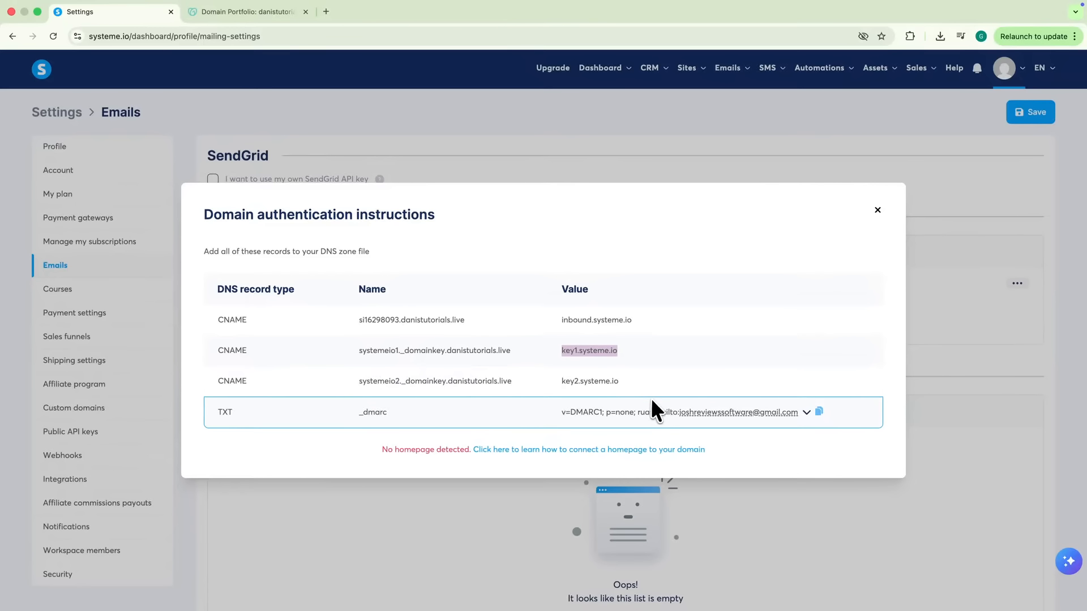
pyautogui.hotkey('ctrl', 'Tab')
pyautogui.click(644, 335)
pyautogui.press('super+v')
pyautogui.click(912, 371)
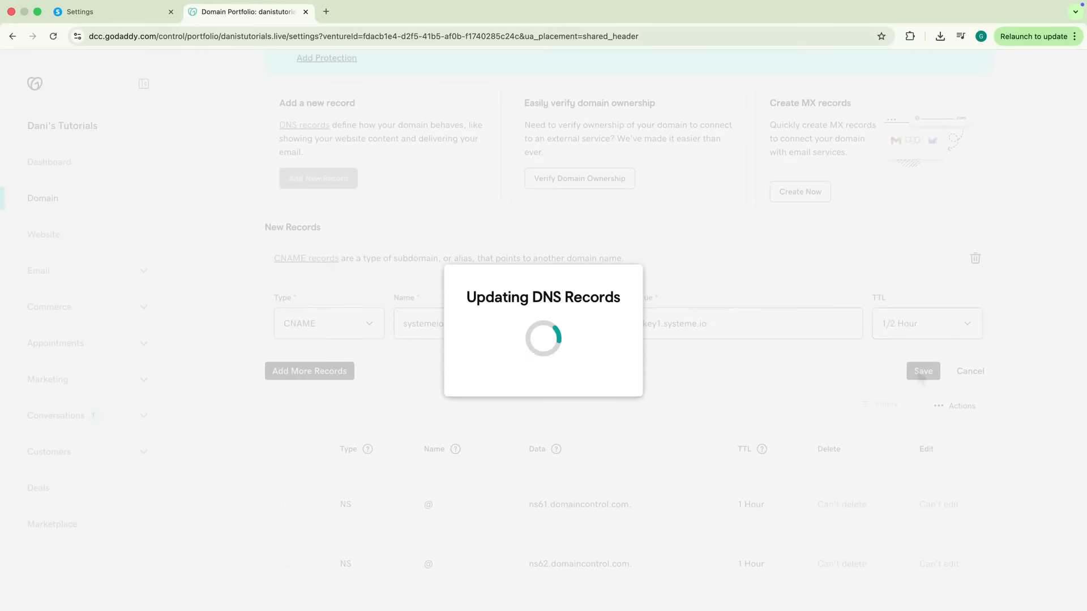
# Start a TXT record named _dmarc and reveal the full DMARC value in systeme.io
pyautogui.hotkey('ctrl', 'shift', 'Tab')
pyautogui.doubleClick(376, 411)
pyautogui.press('super+c')
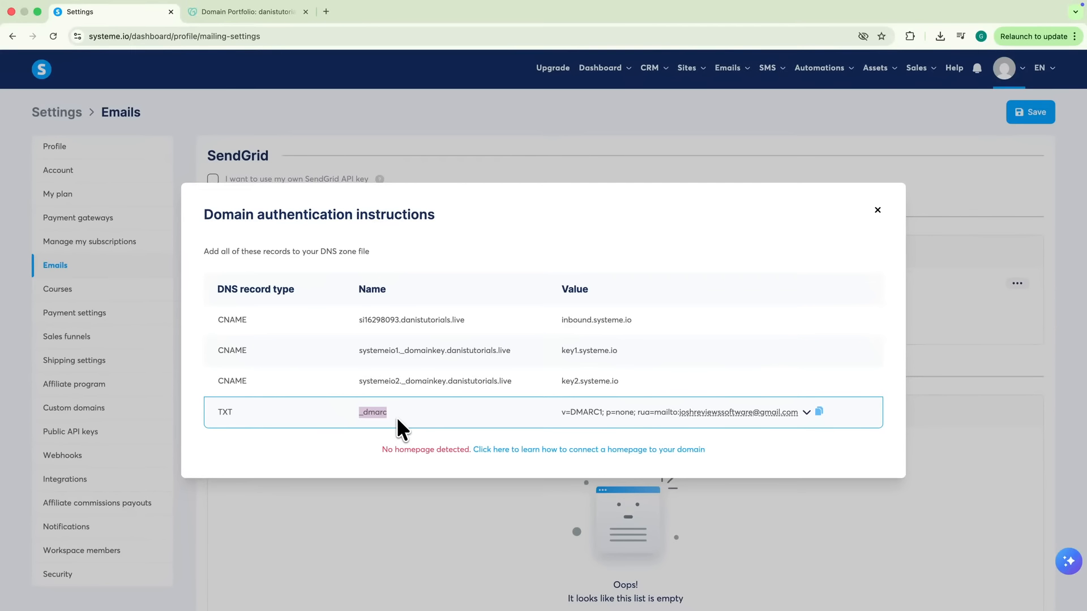
pyautogui.hotkey('ctrl', 'Tab')
pyautogui.click(300, 170)
pyautogui.click(317, 317)
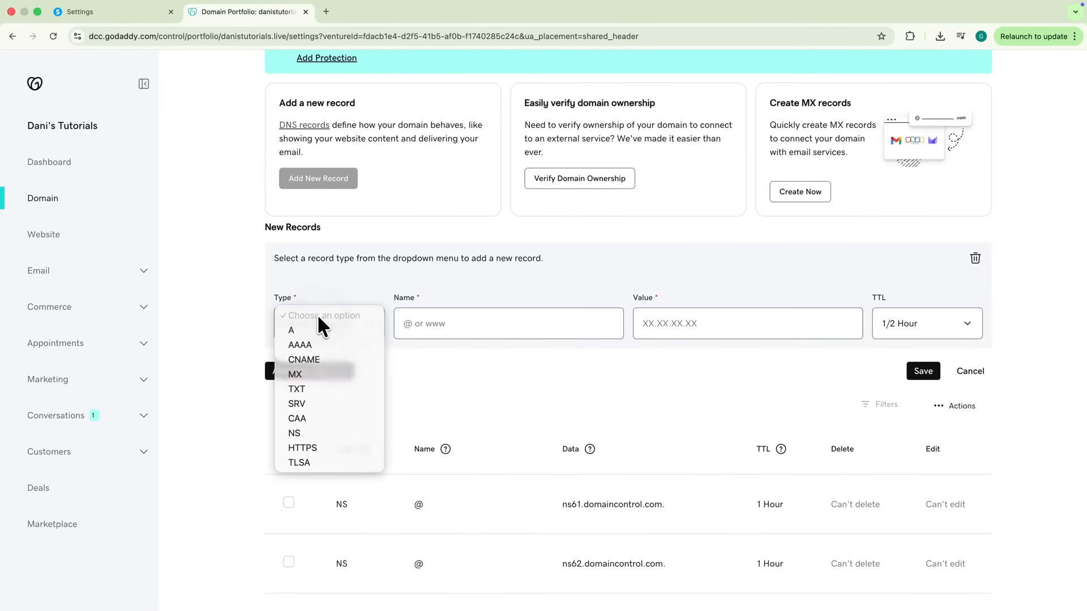
pyautogui.click(307, 388)
pyautogui.click(450, 321)
pyautogui.press('super+v')
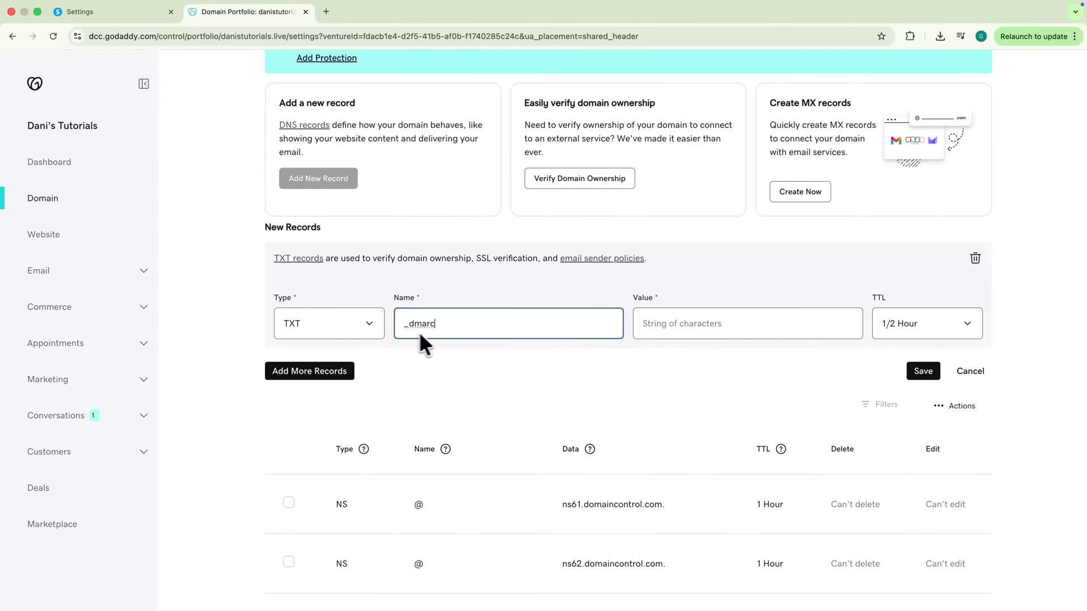
pyautogui.hotkey('ctrl', 'shift', 'Tab')
pyautogui.click(582, 421)
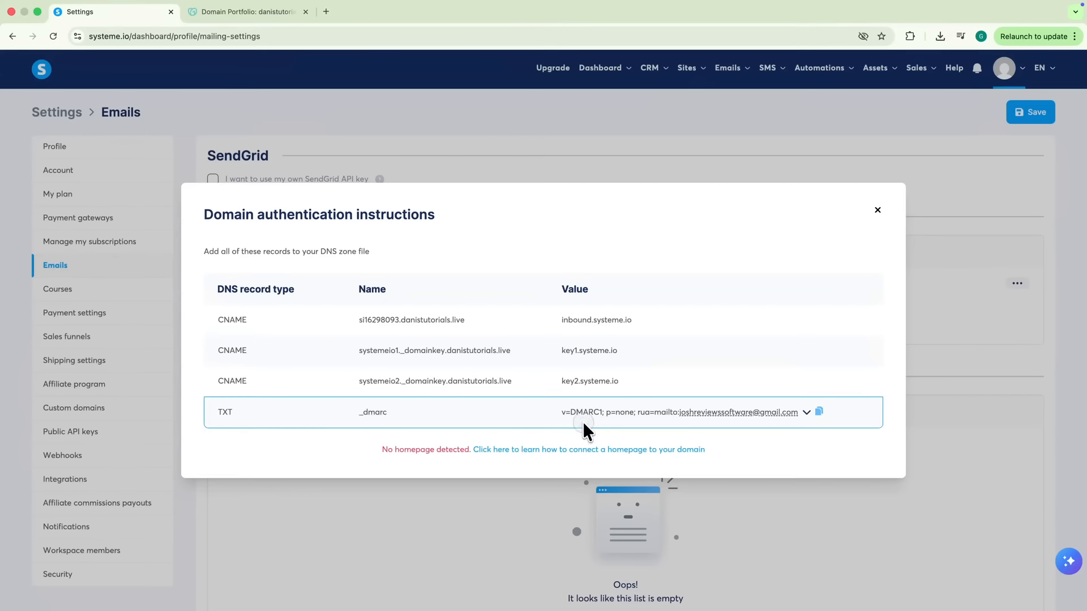
pyautogui.click(805, 412)
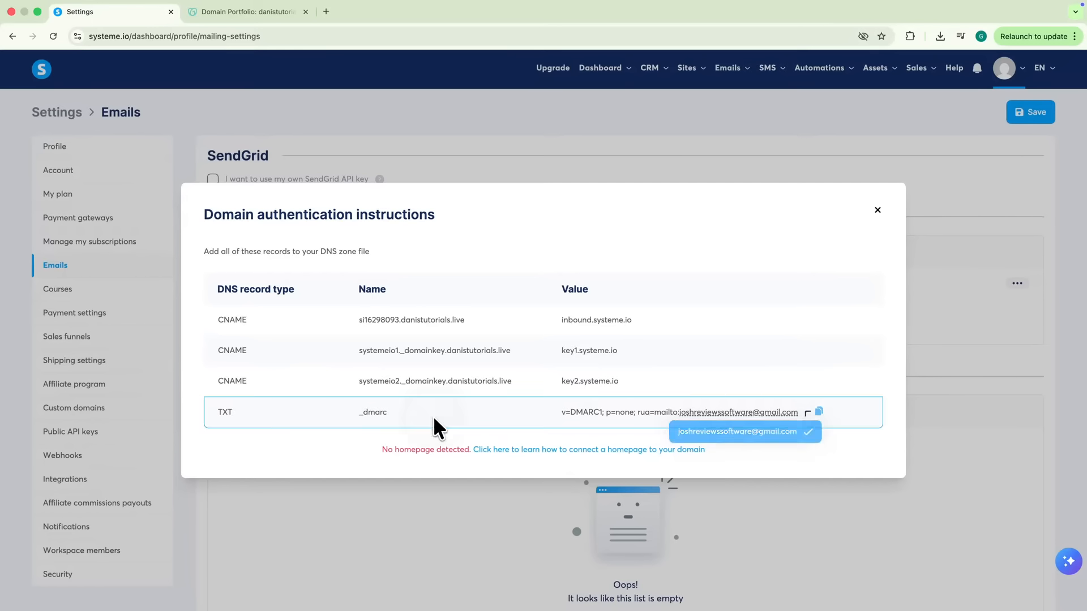
# Paste the DMARC value into a new note and change its report address to the domain's mailbox
pyautogui.click(818, 412)
pyautogui.click(37, 12)
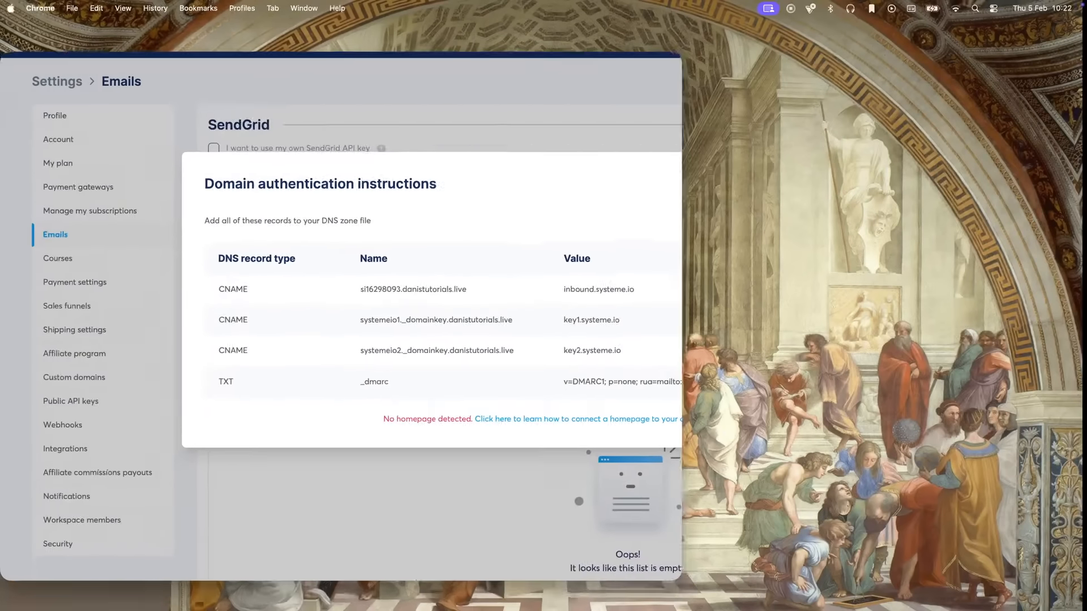
pyautogui.moveTo(345, 237); pyautogui.dragTo(786, 205)
pyautogui.click(776, 284)
pyautogui.press('super+v')
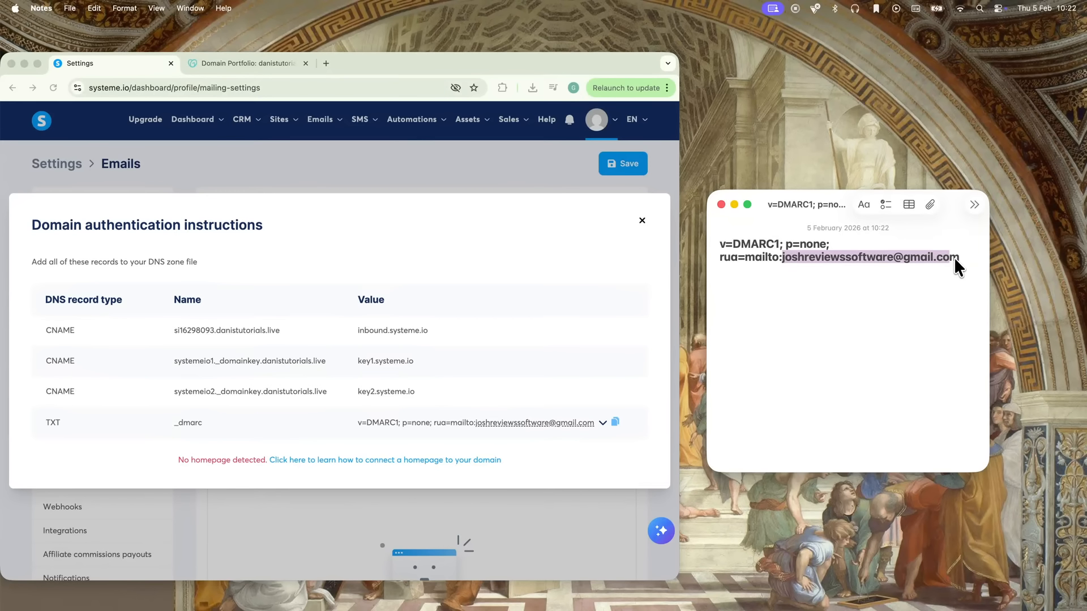
pyautogui.press('super+a')
pyautogui.click(720, 204)
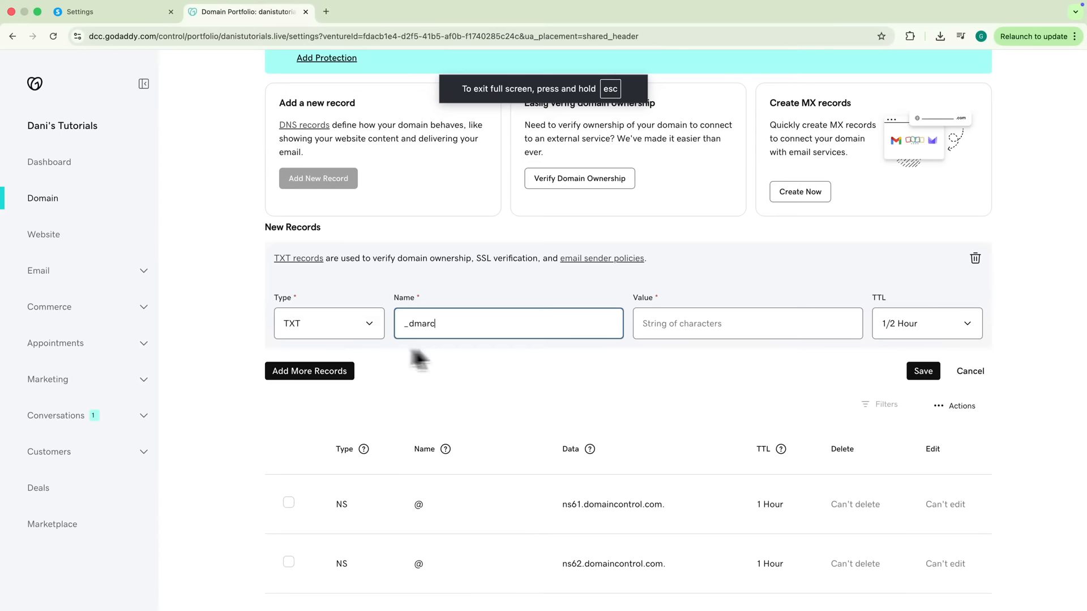
# Paste the edited DMARC value into the _dmarc TXT record and save it
pyautogui.click(660, 323)
pyautogui.press('super+v')
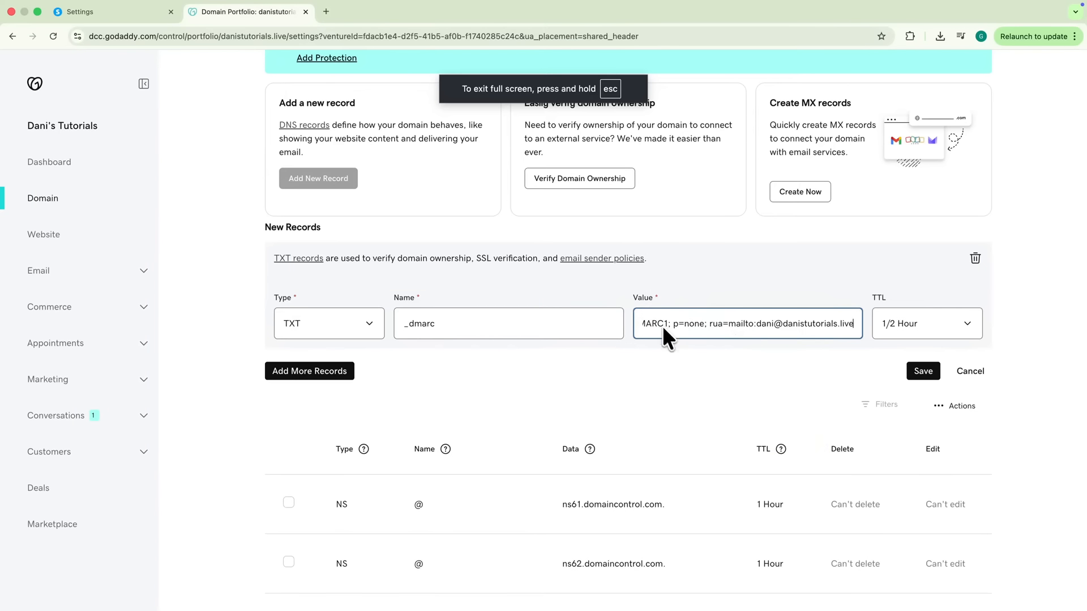
pyautogui.click(916, 366)
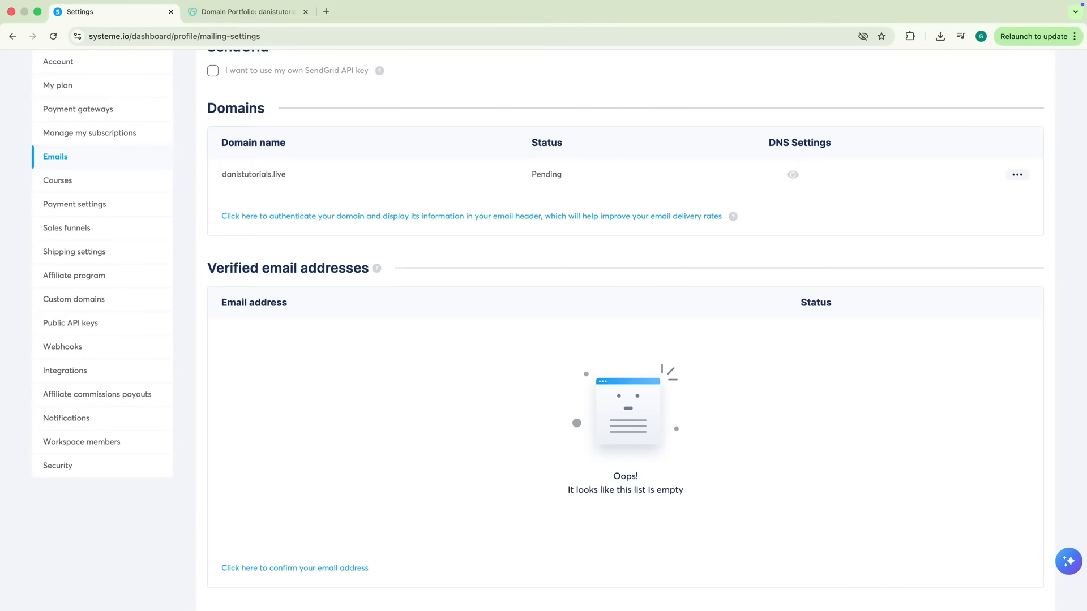
# Add the domain's own email address as a new sender under Verified email addresses
pyautogui.scroll(-3, 868, 227)
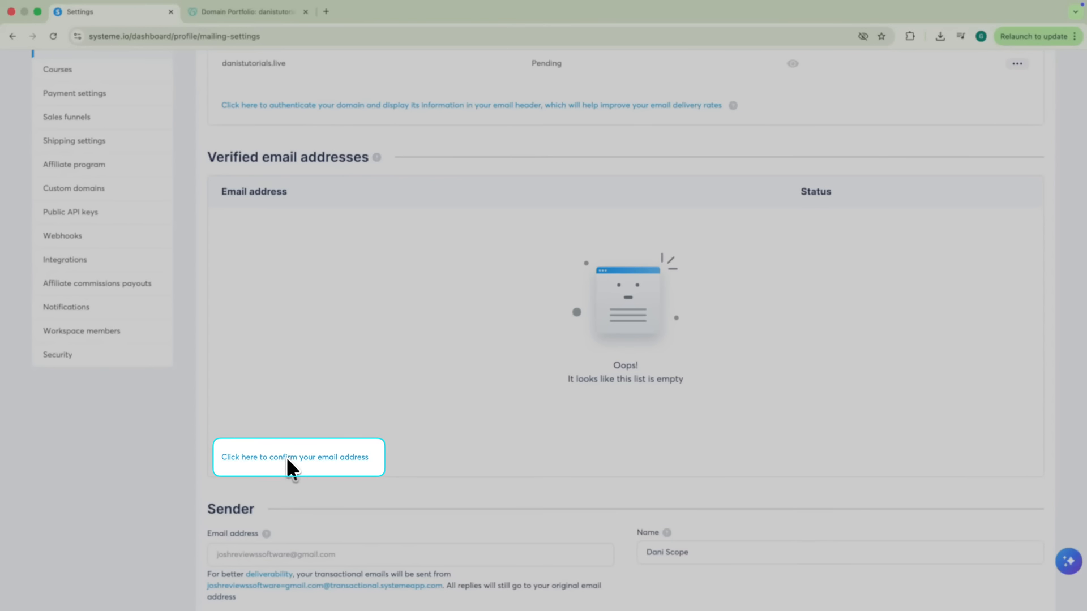
pyautogui.click(286, 456)
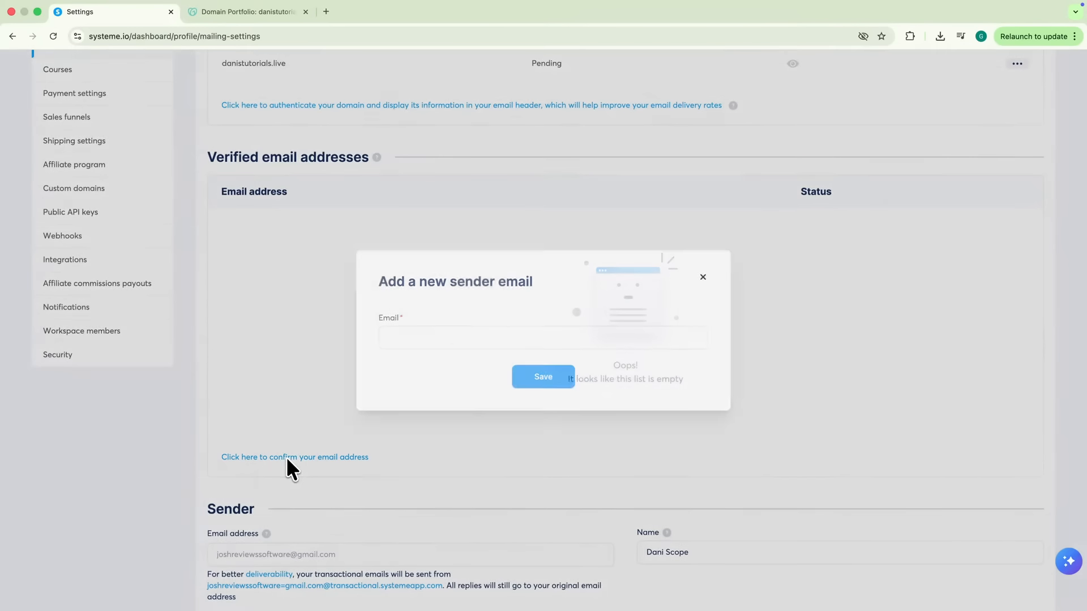
pyautogui.click(465, 338)
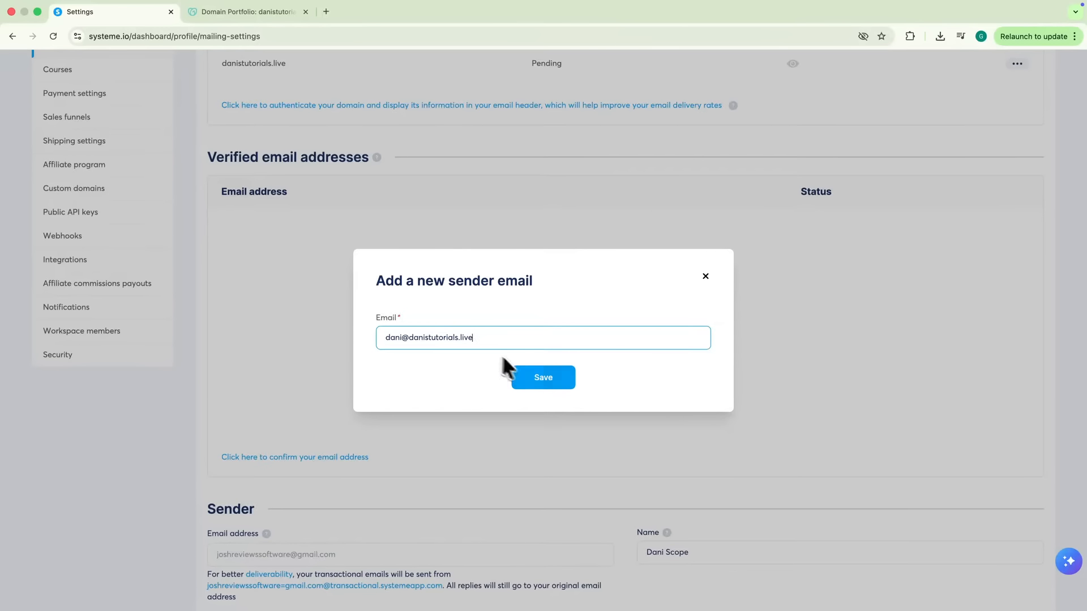
pyautogui.click(538, 372)
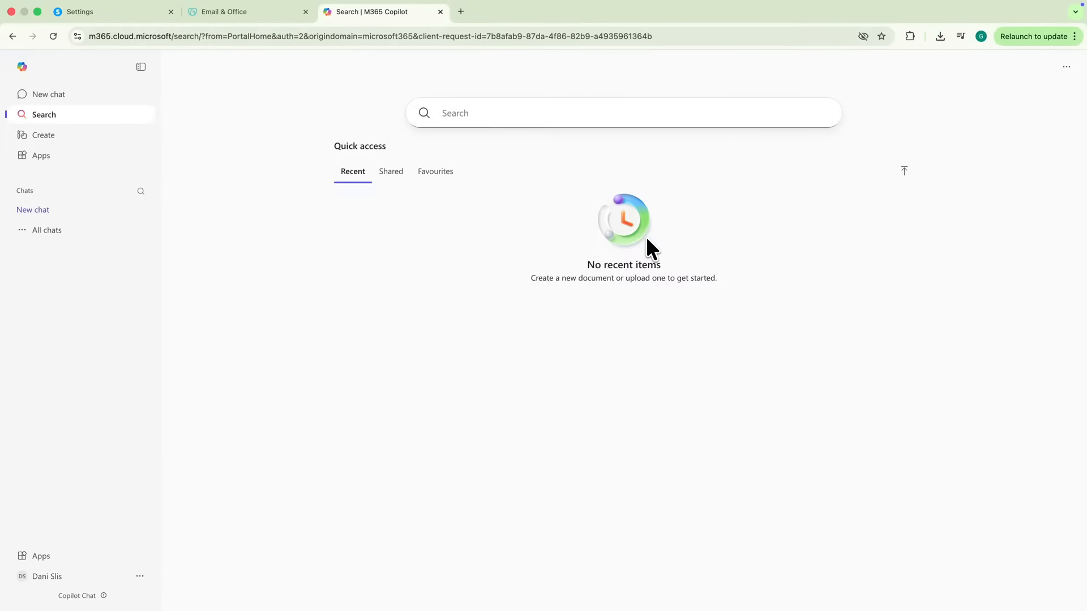
# Open systeme.io's confirmation email in Outlook and confirm the new sender address through its link
pyautogui.click(39, 155)
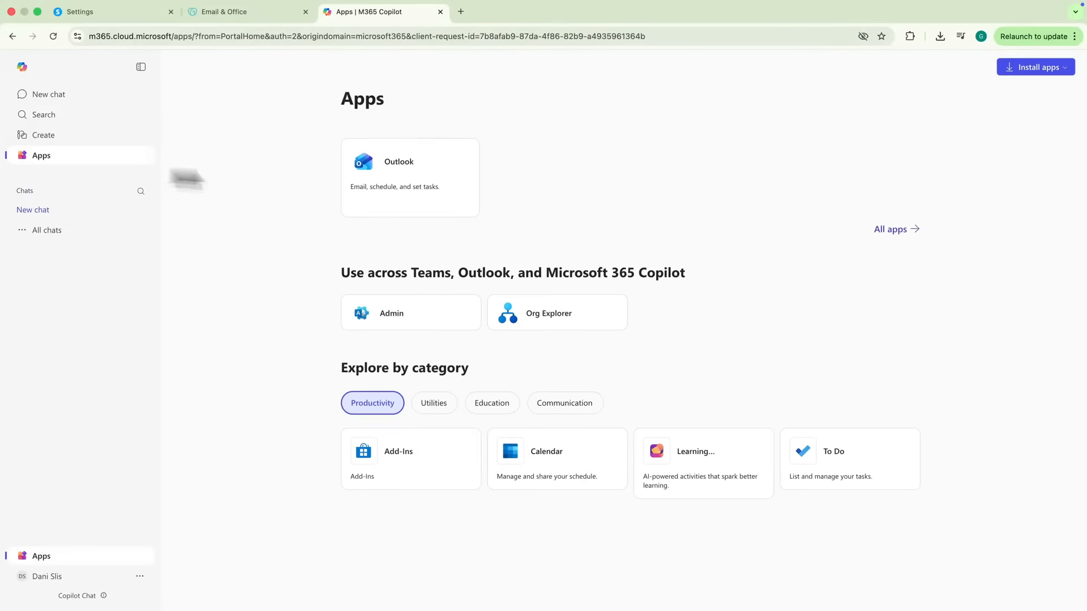
pyautogui.click(402, 181)
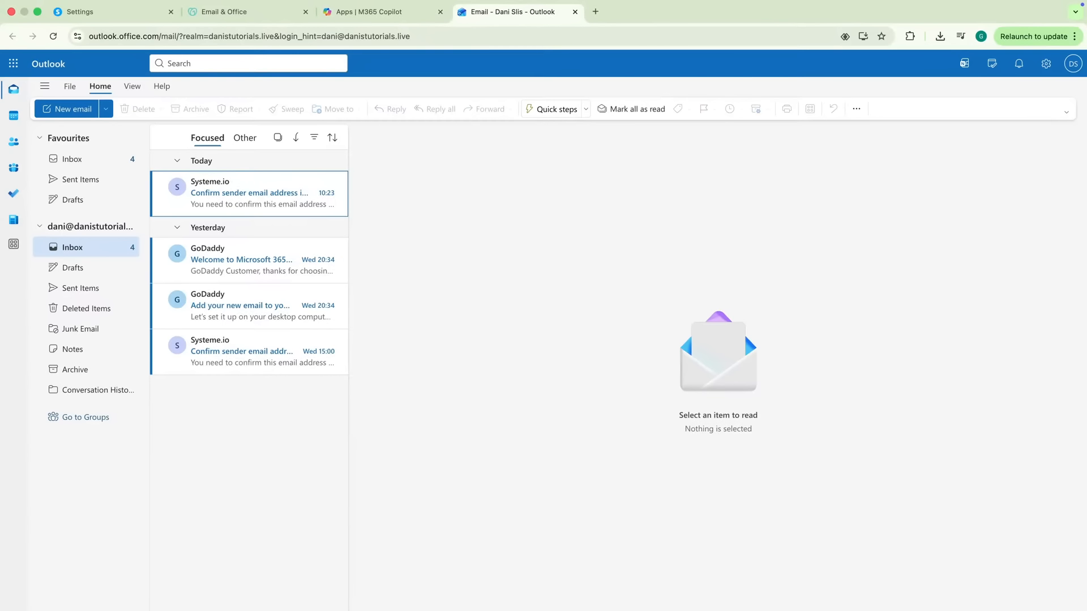
pyautogui.click(277, 192)
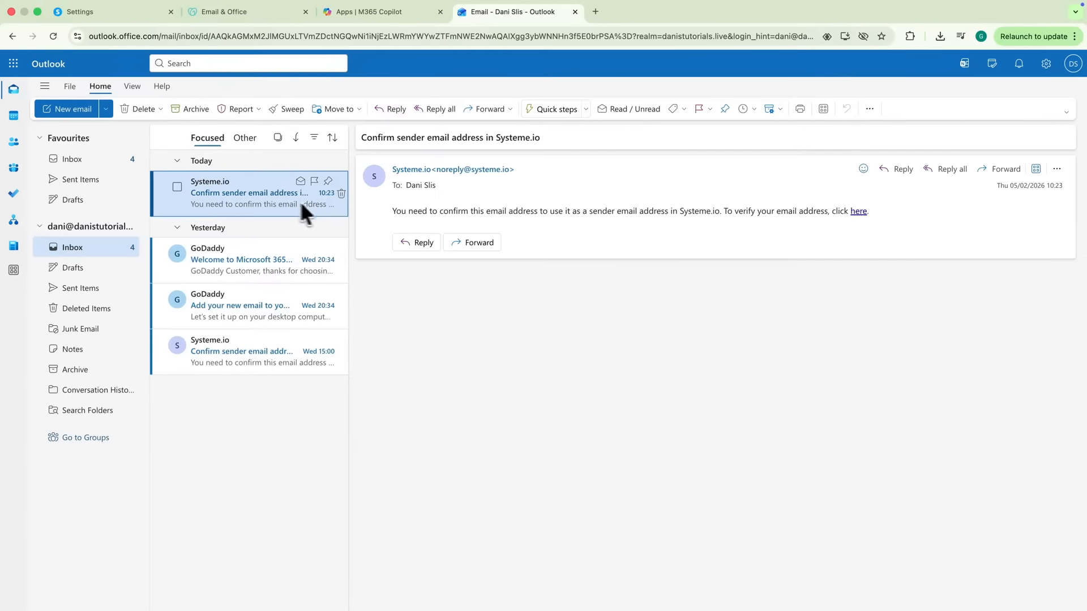
pyautogui.moveTo(398, 210); pyautogui.dragTo(791, 229)
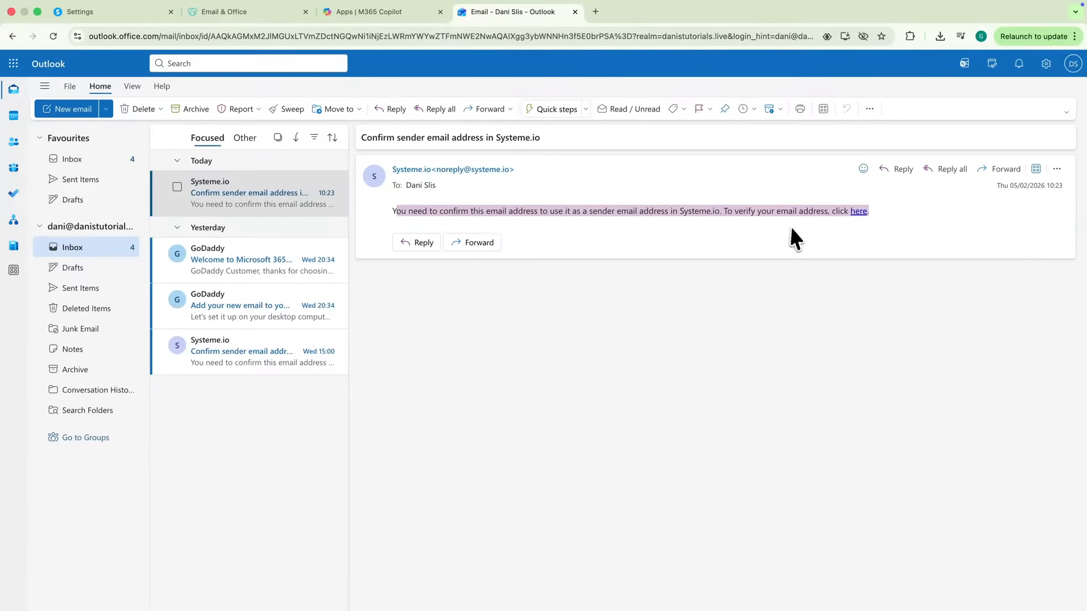
pyautogui.click(859, 210)
pyautogui.click(593, 394)
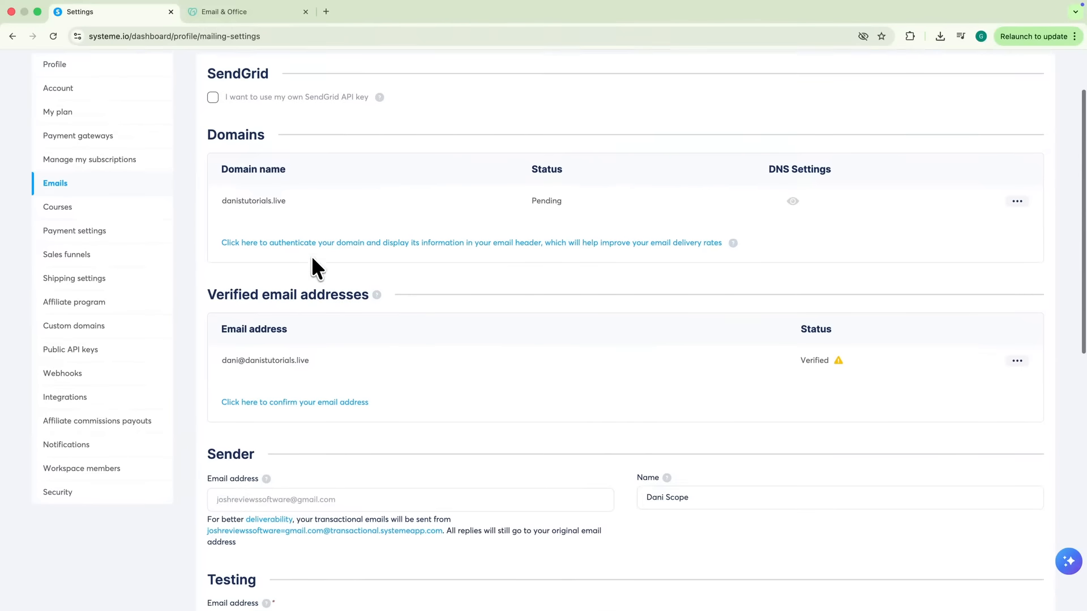
pyautogui.scroll(-2, 311, 267)
pyautogui.moveTo(770, 309); pyautogui.dragTo(828, 309)
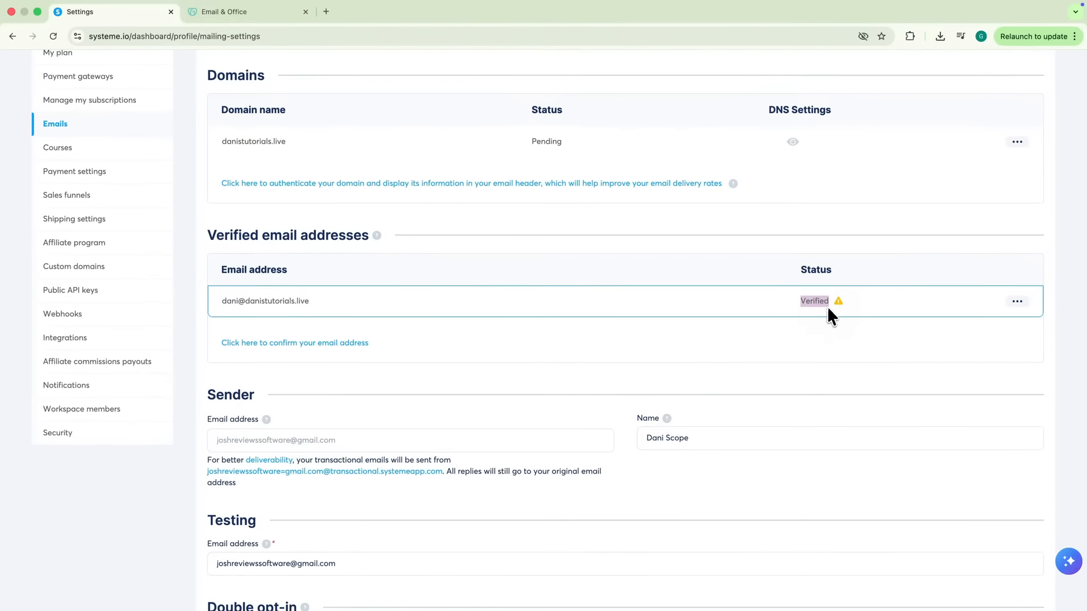
pyautogui.moveTo(838, 304)
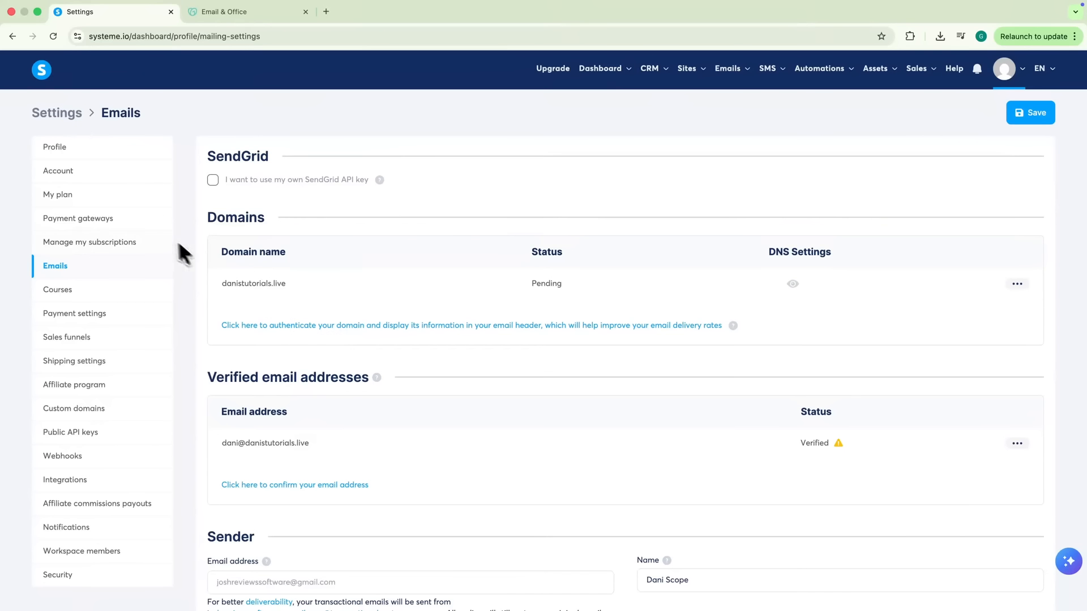
# Open the Payment gateways settings and locate Stripe among the listed providers
pyautogui.click(92, 227)
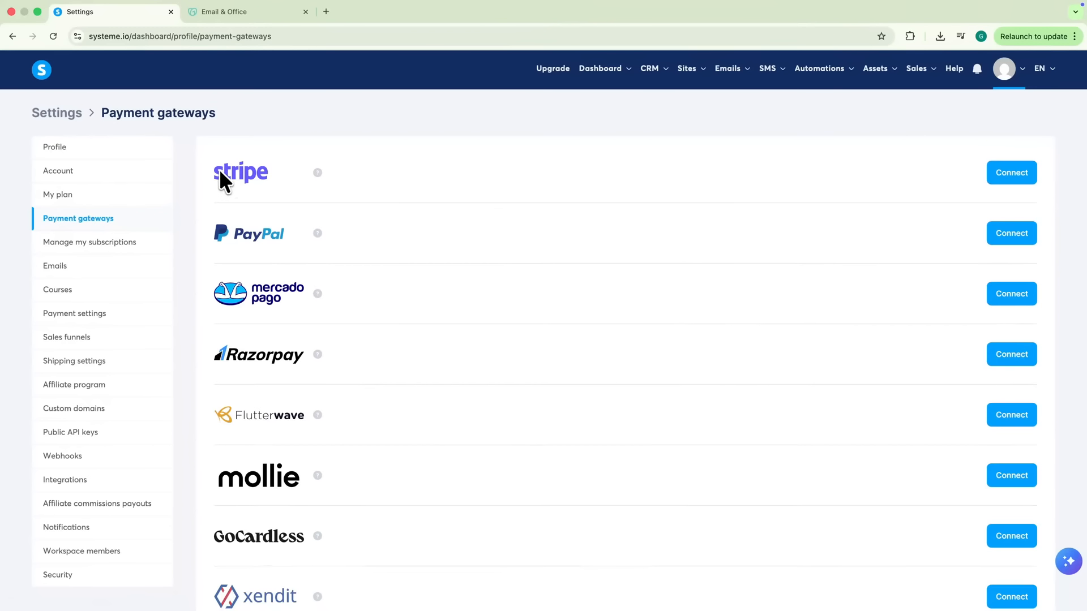
pyautogui.scroll(-5, 232, 215)
pyautogui.scroll(3, 232, 215)
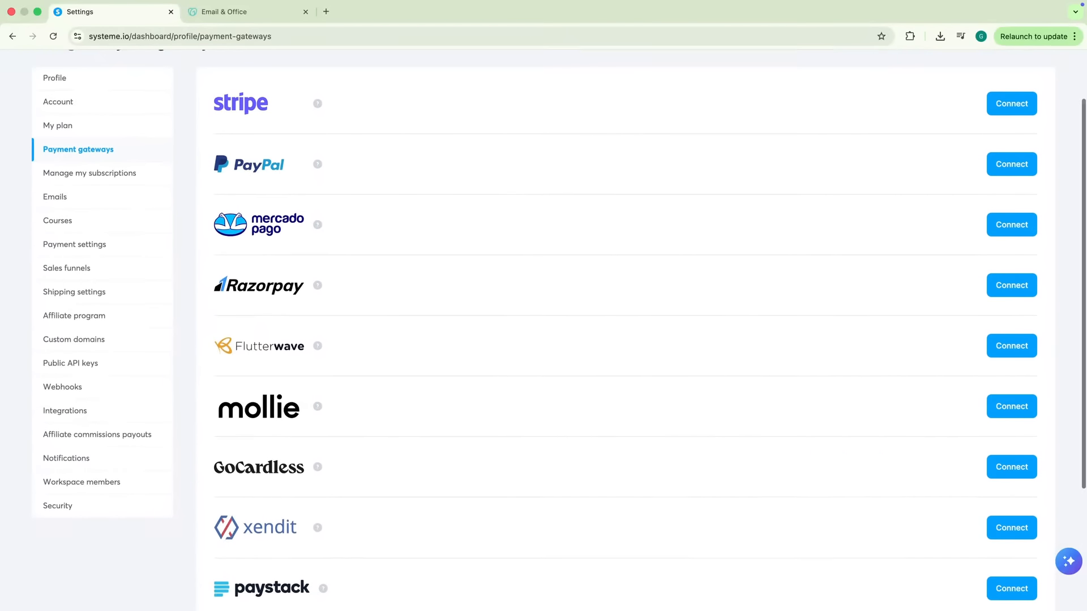
pyautogui.scroll(2, 543, 328)
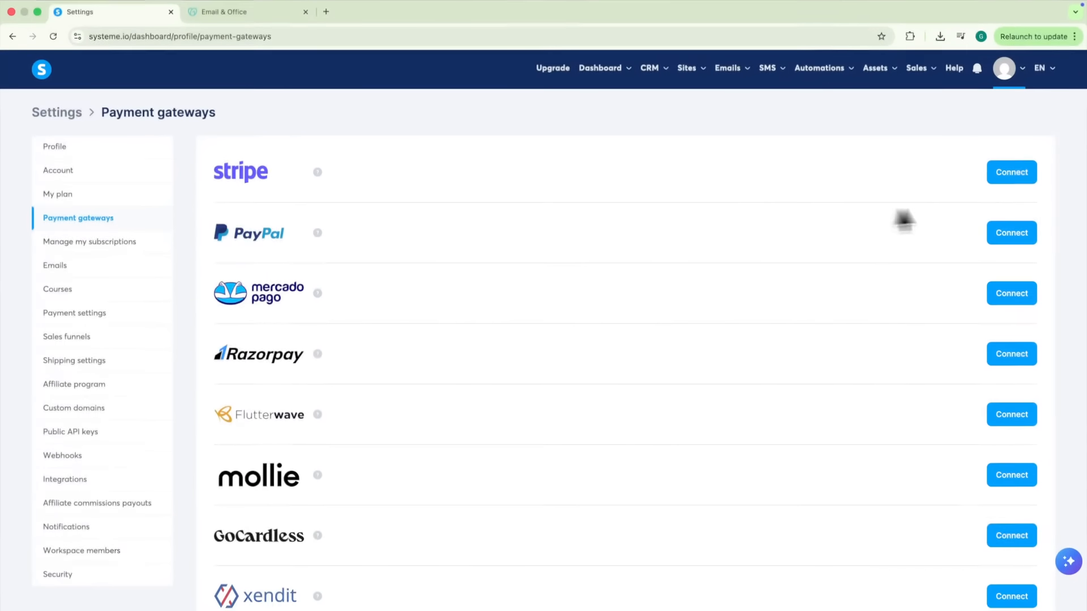
# Connect Stripe by signing in with the saved email and account password, then authorising access
pyautogui.click(1004, 174)
pyautogui.click(430, 249)
pyautogui.click(464, 298)
pyautogui.click(457, 285)
pyautogui.click(447, 229)
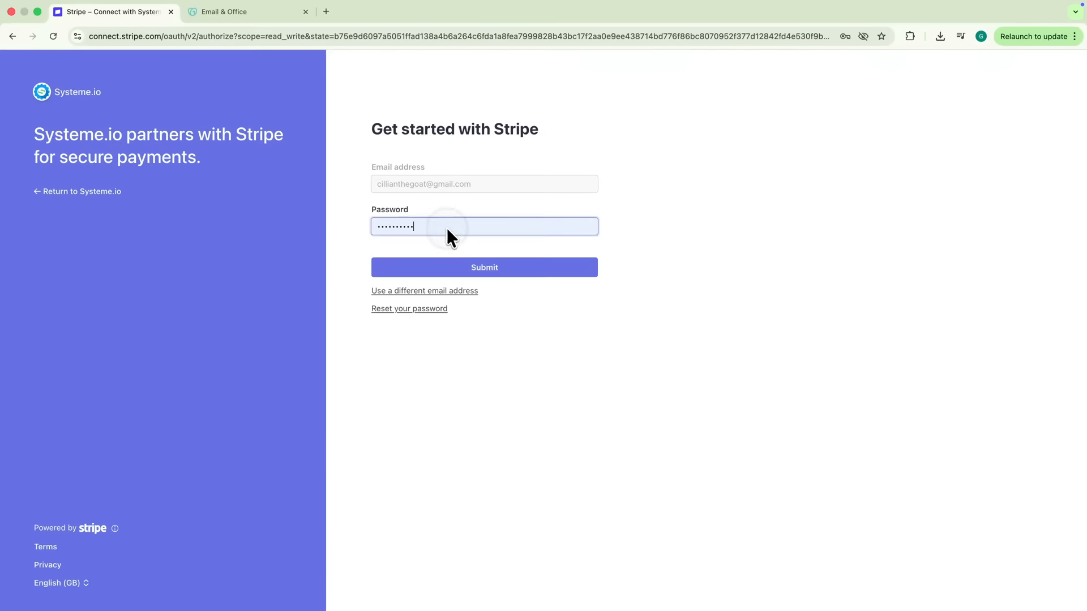
pyautogui.click(457, 266)
pyautogui.click(480, 440)
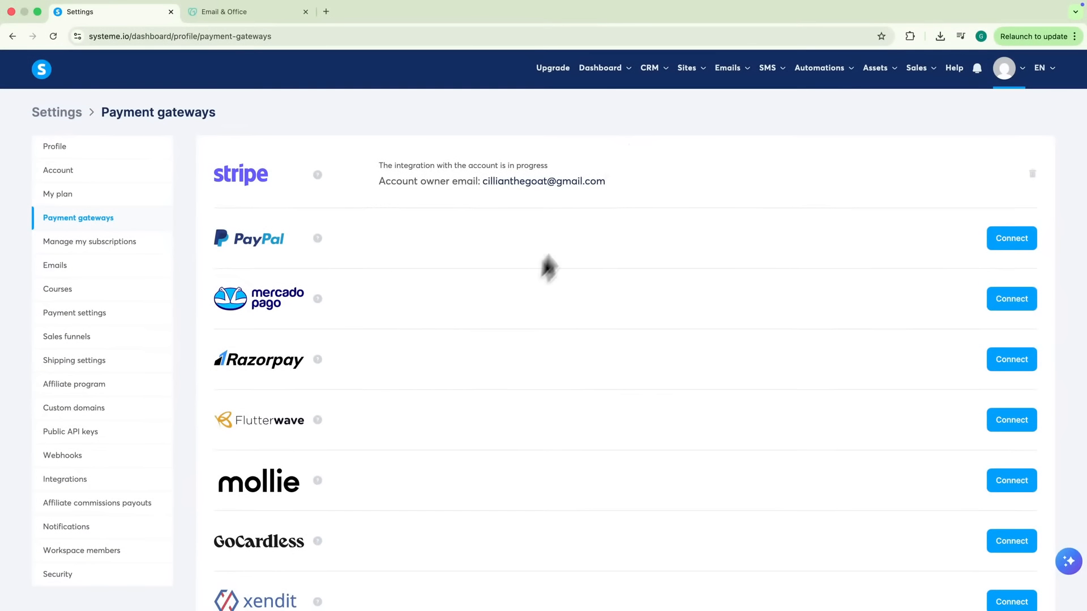
# Start a new funnel named 'Free Training Funnel' on the existing domain
pyautogui.moveTo(686, 69)
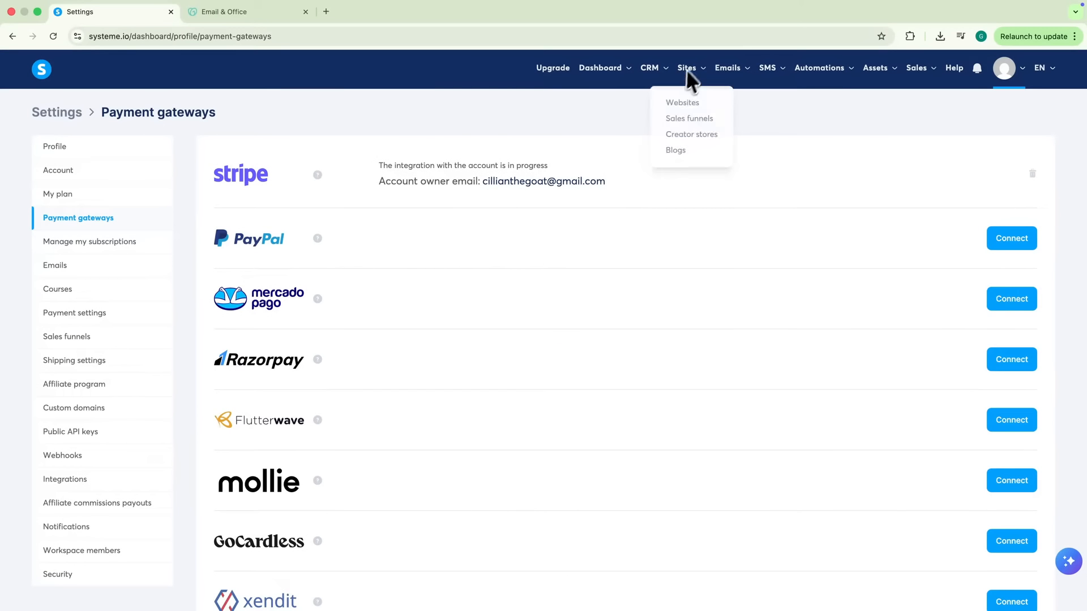
pyautogui.click(684, 119)
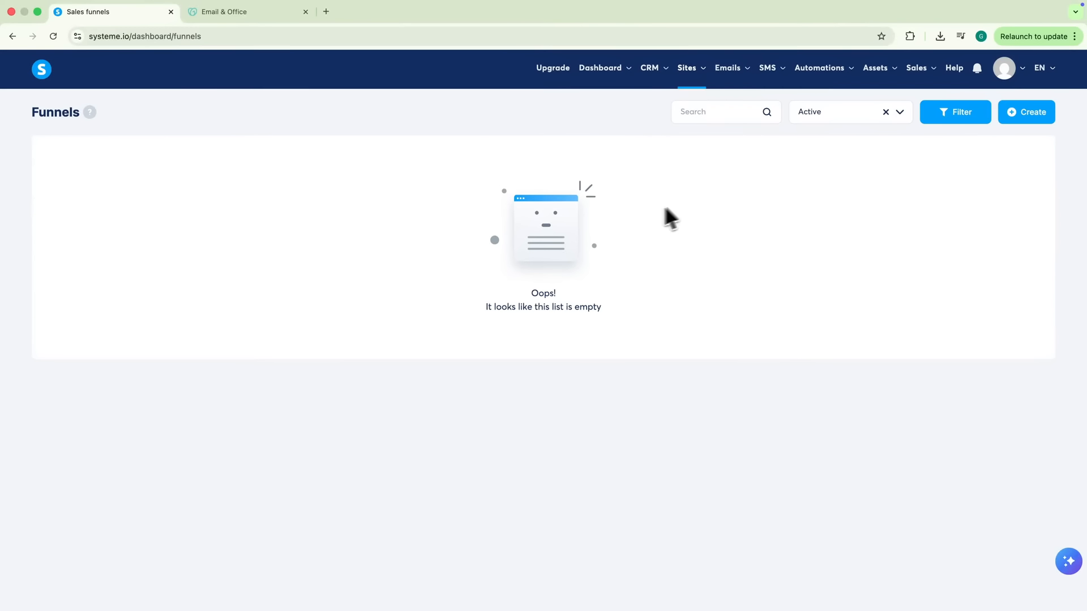
pyautogui.click(1022, 113)
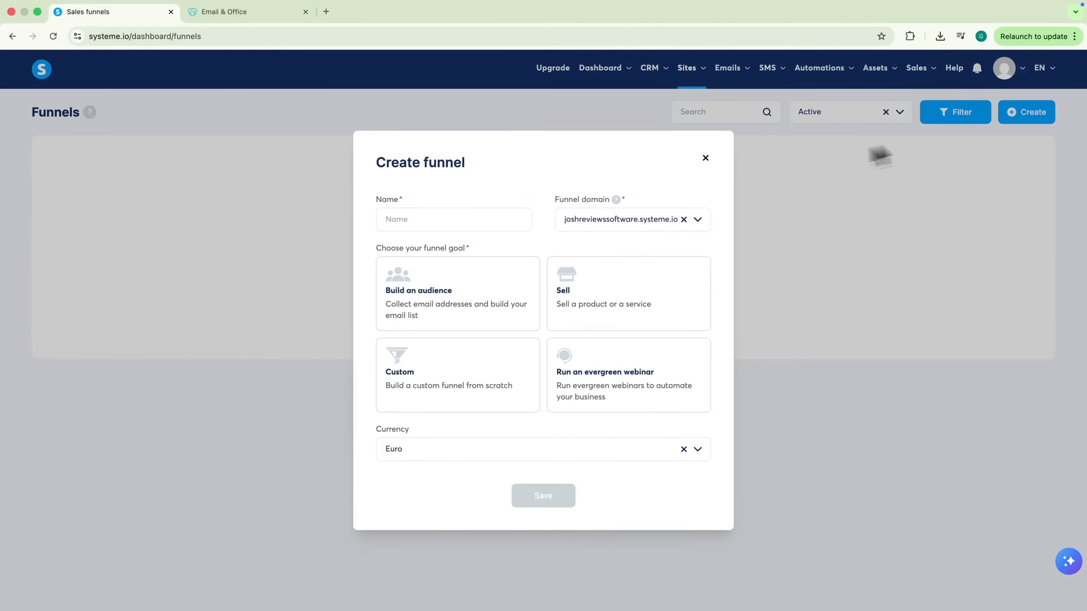
pyautogui.click(480, 219)
pyautogui.write('Free Training Funnel')
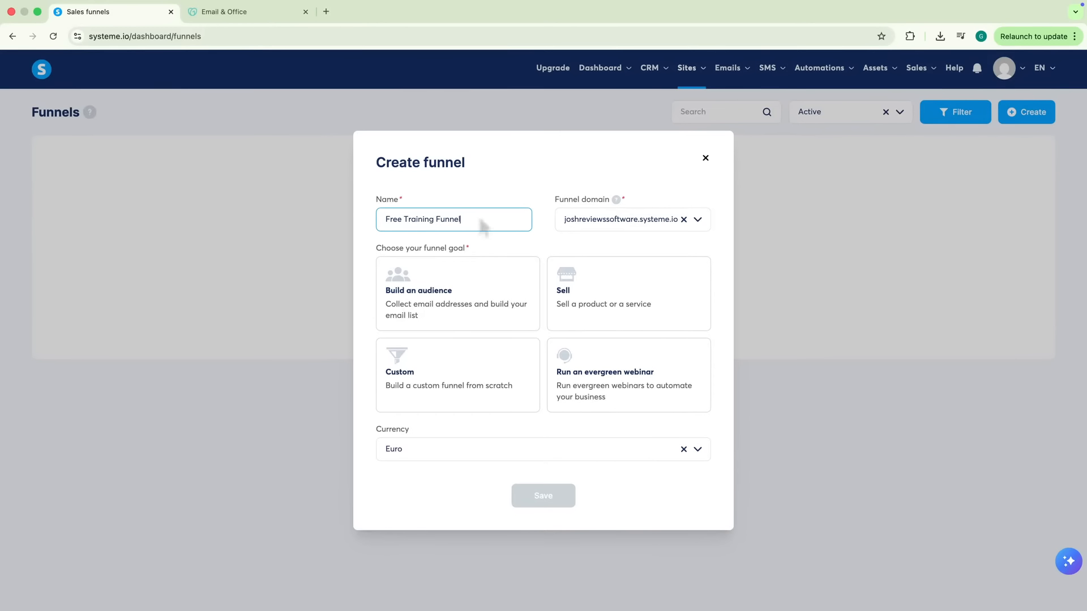
pyautogui.click(599, 221)
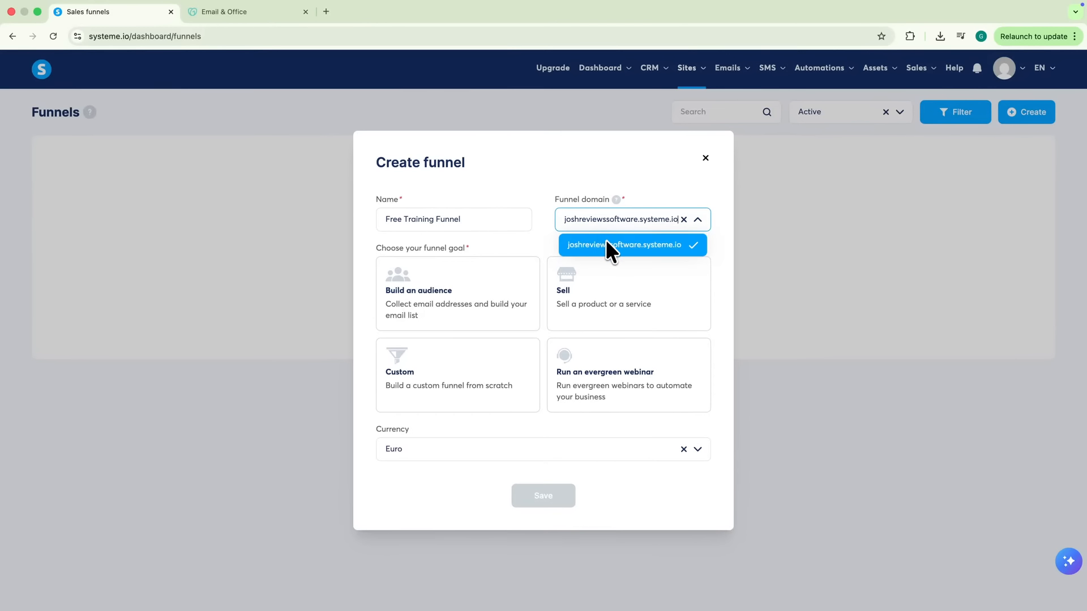
pyautogui.click(606, 243)
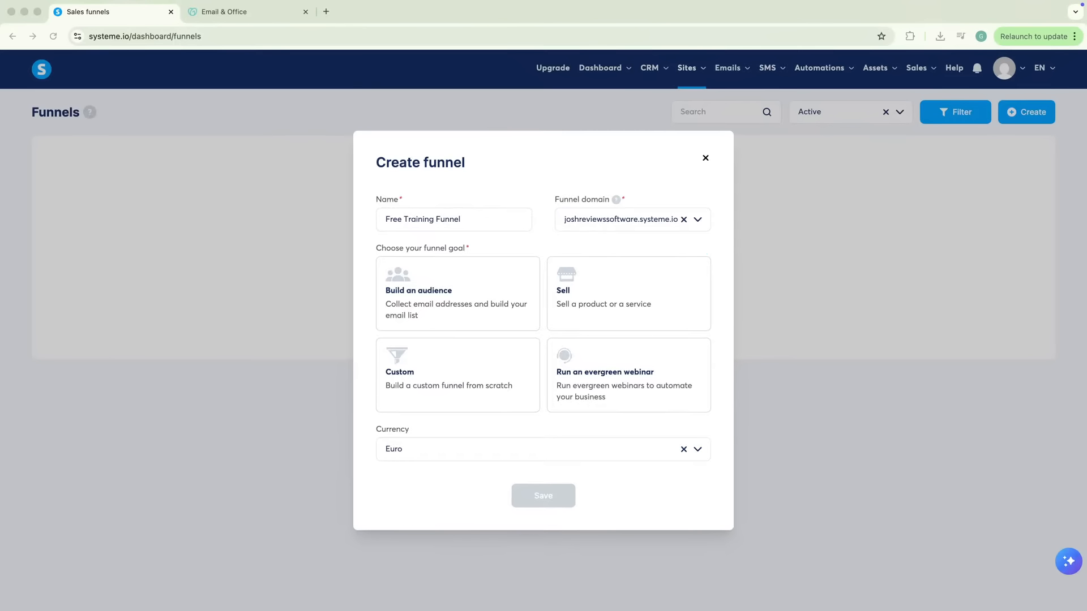
pyautogui.moveTo(376, 248); pyautogui.dragTo(415, 249)
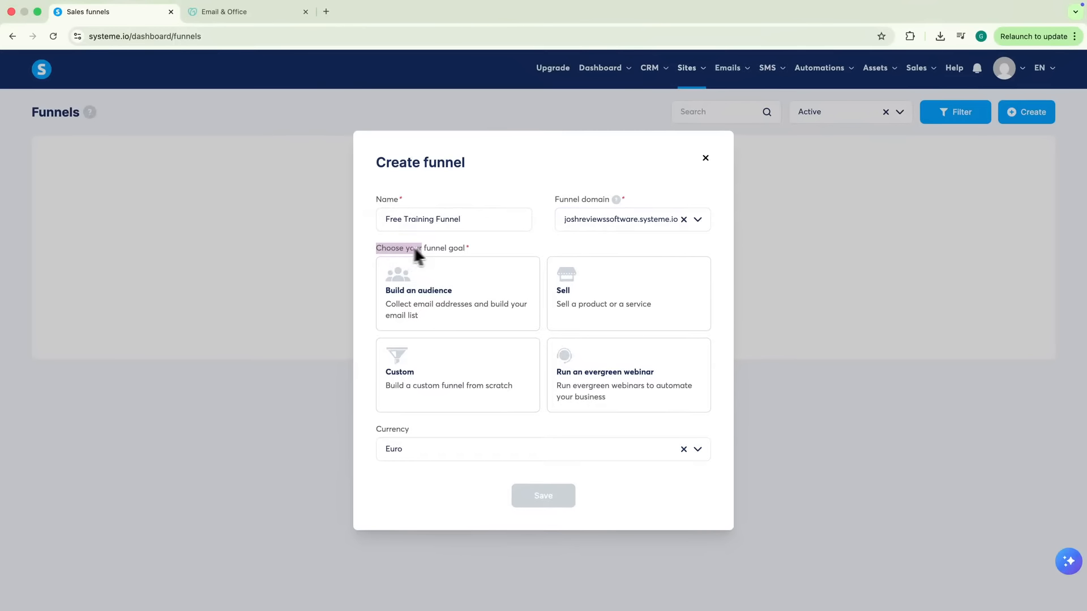
pyautogui.click(484, 249)
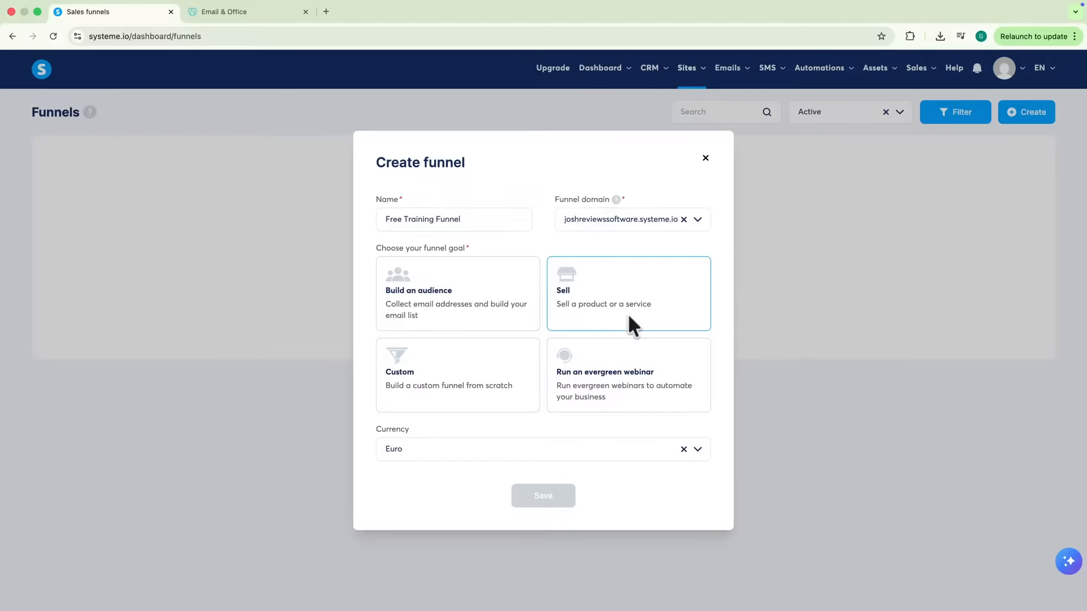
# Set the funnel goal to Build an audience and currency to U.S. Dollar, then save
pyautogui.click(454, 306)
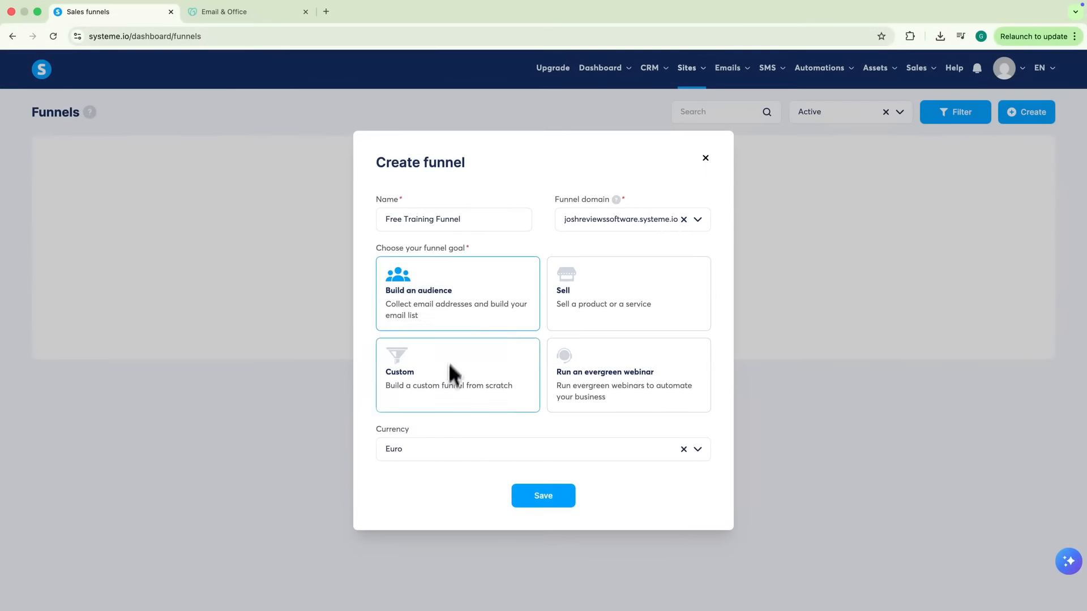
pyautogui.click(422, 443)
pyautogui.click(419, 521)
pyautogui.click(535, 496)
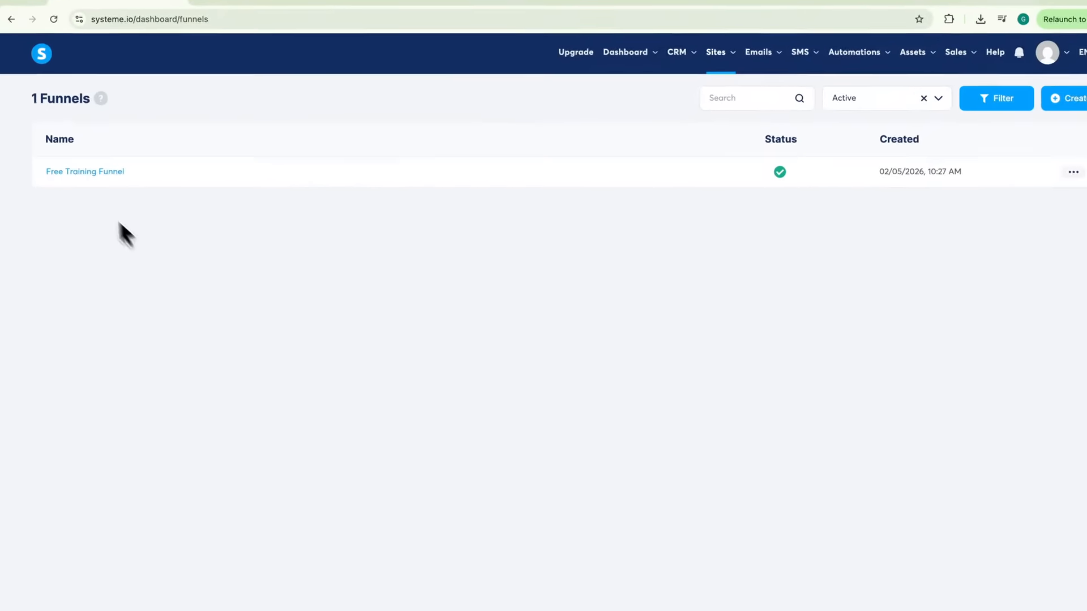
# Open the Free Training Funnel's opt-in step and apply the 'How to earn €3000/month' real-estate template
pyautogui.click(71, 182)
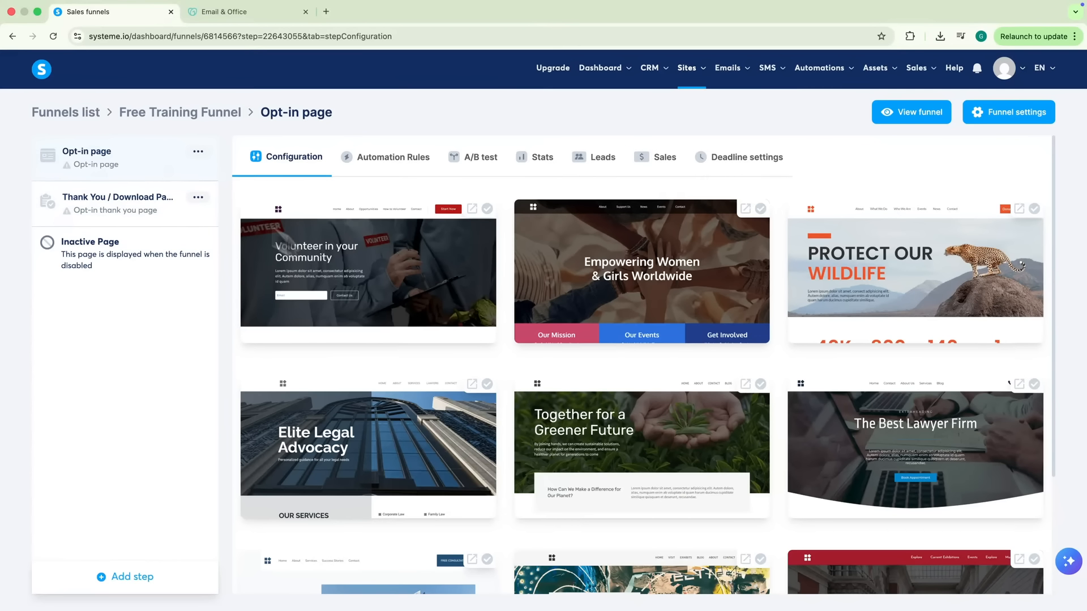
pyautogui.scroll(-3, 902, 311)
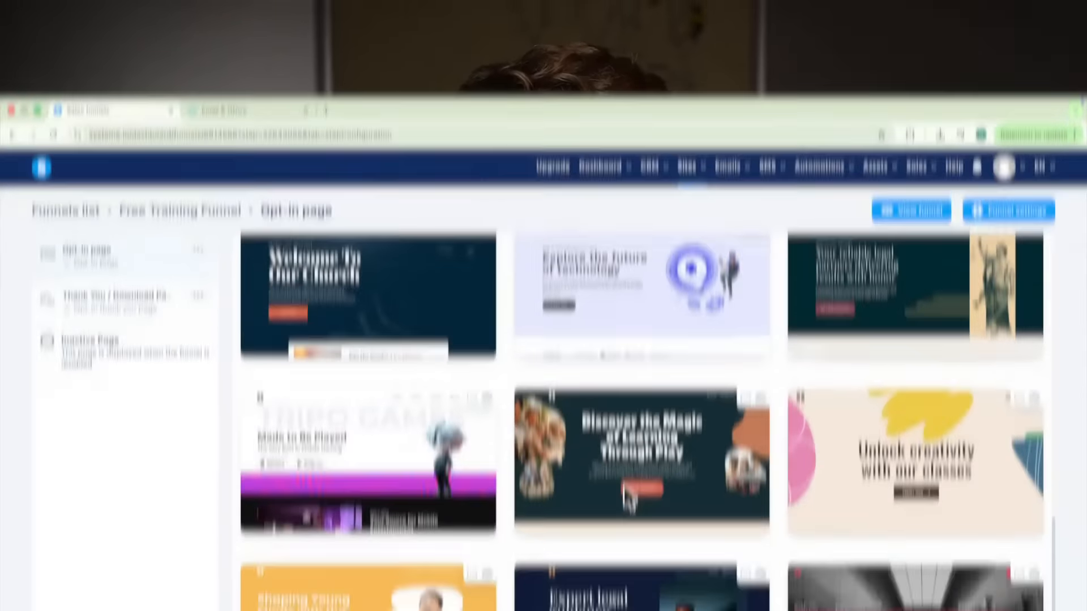
pyautogui.scroll(2, 623, 386)
pyautogui.scroll(3, 622, 387)
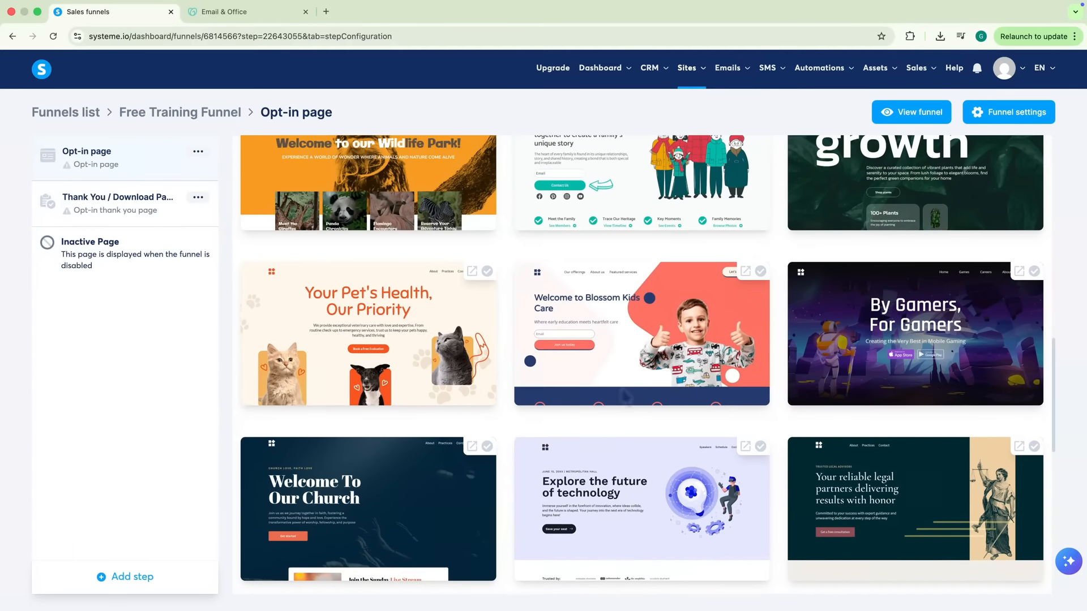
pyautogui.scroll(3, 620, 386)
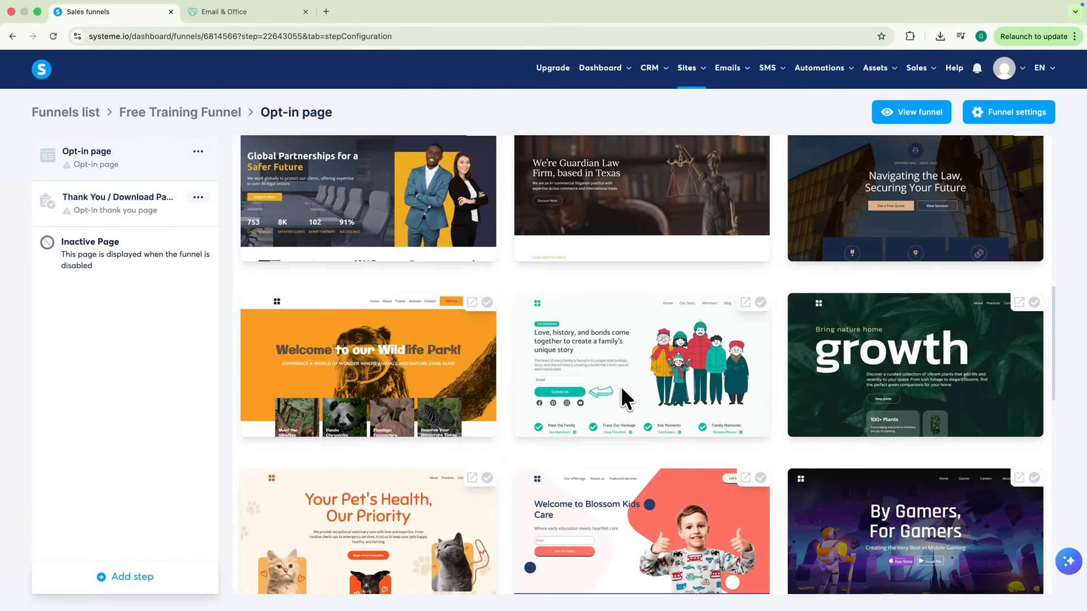
pyautogui.scroll(5, 621, 387)
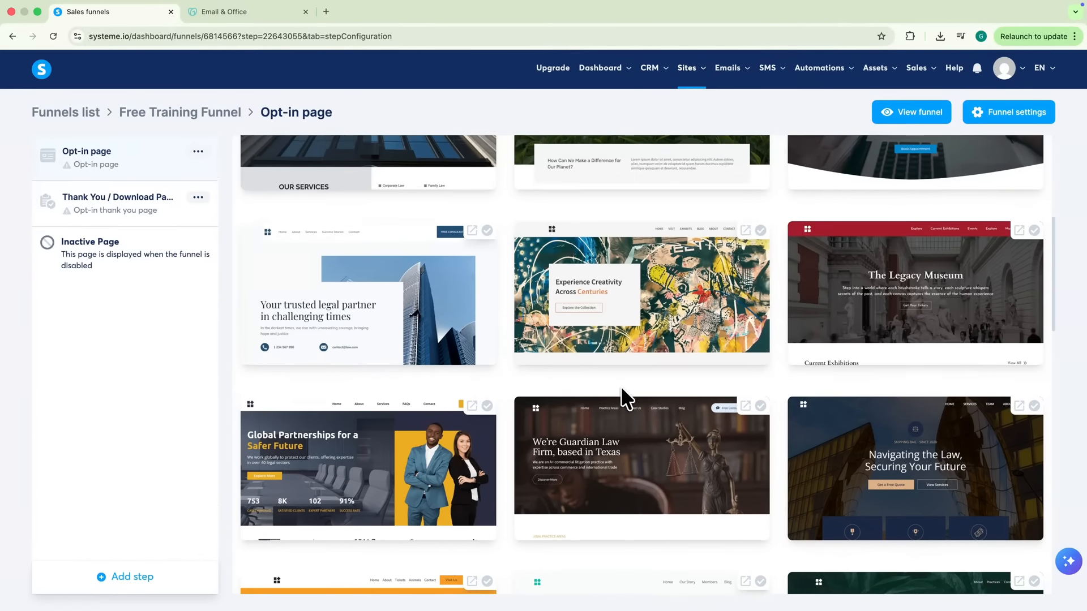
pyautogui.scroll(5, 620, 386)
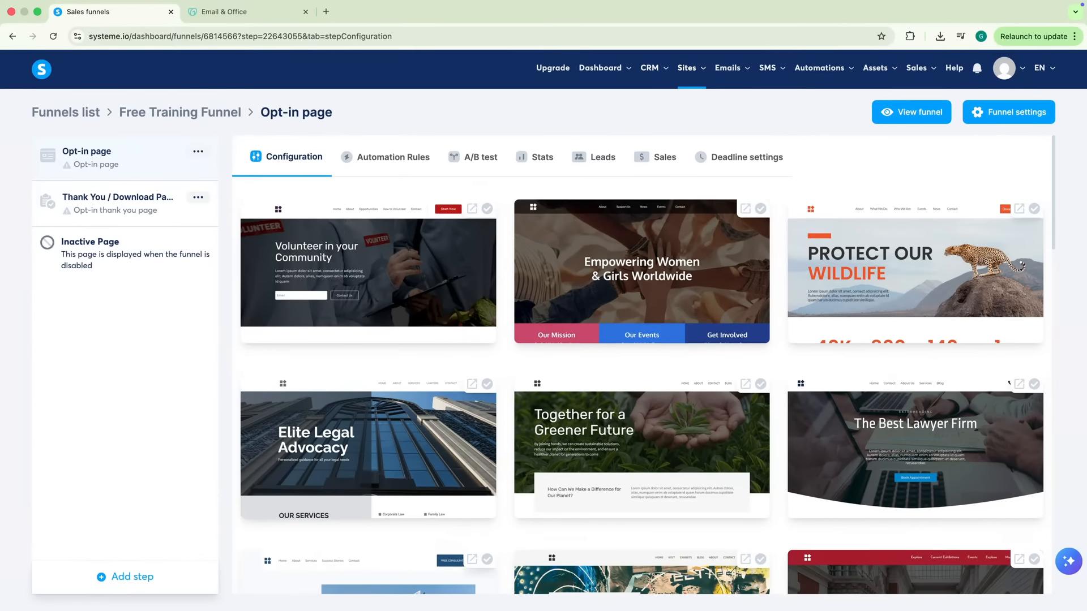
pyautogui.scroll(-20, 620, 386)
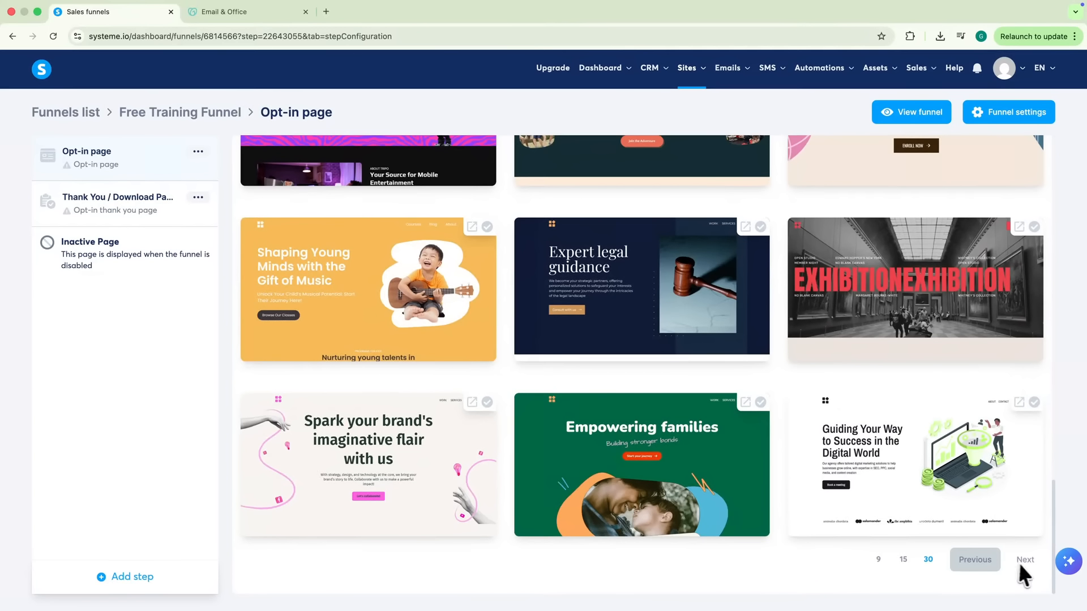
pyautogui.click(1024, 560)
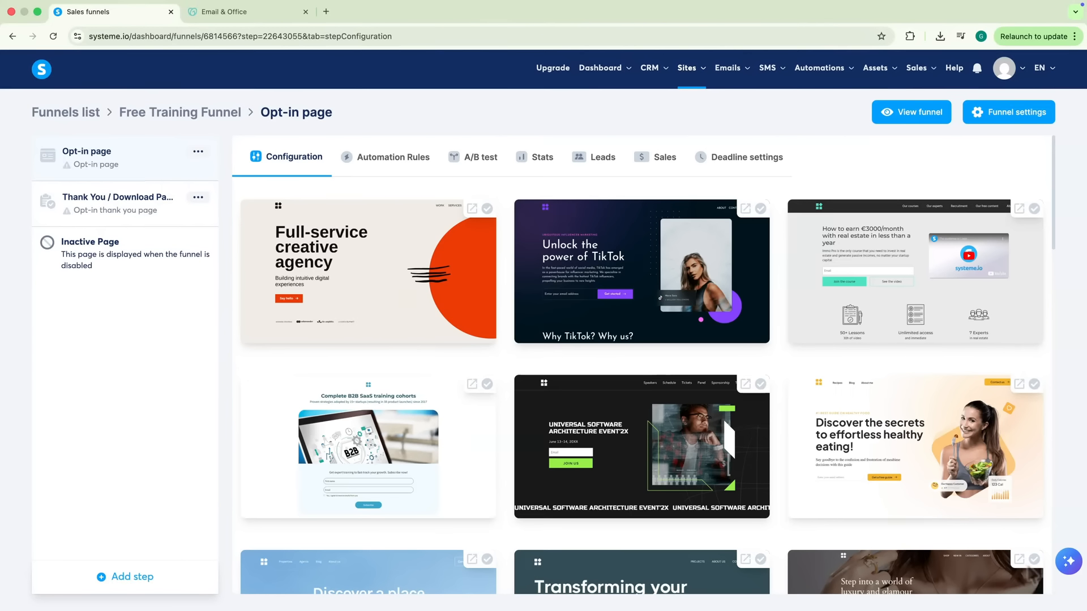
pyautogui.click(904, 274)
# Change the opt-in page's URL path to free-training and open the page in the editor
pyautogui.click(302, 225)
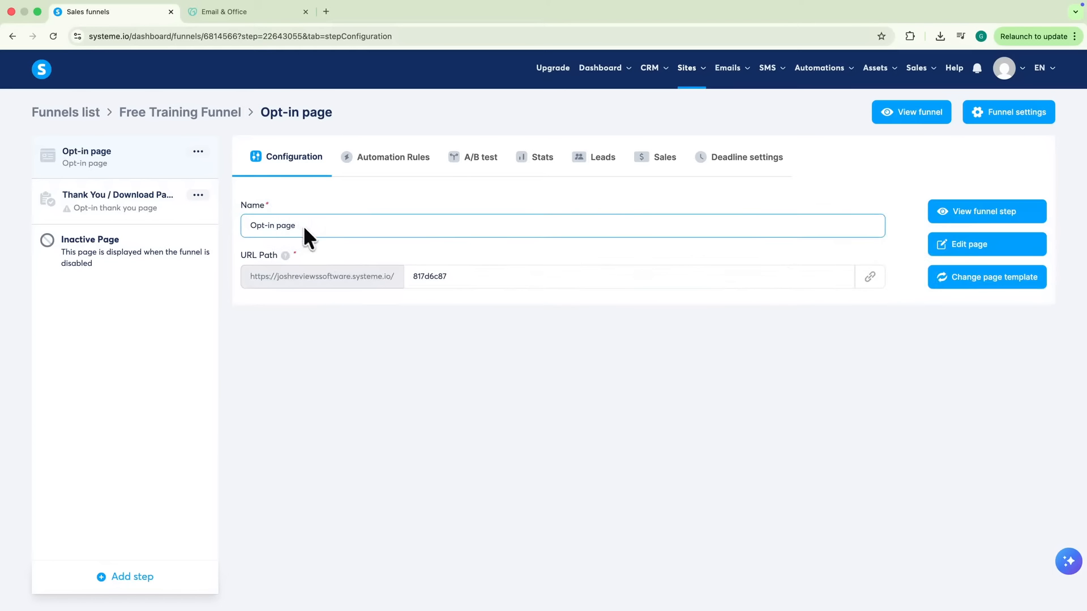
pyautogui.doubleClick(465, 275)
pyautogui.write('free-training')
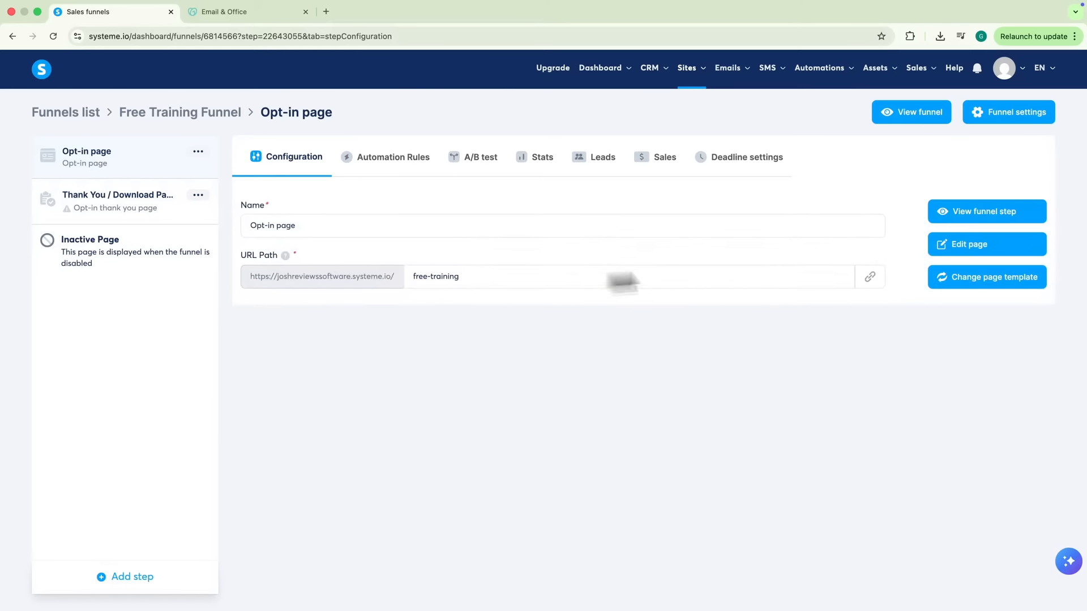
pyautogui.click(956, 246)
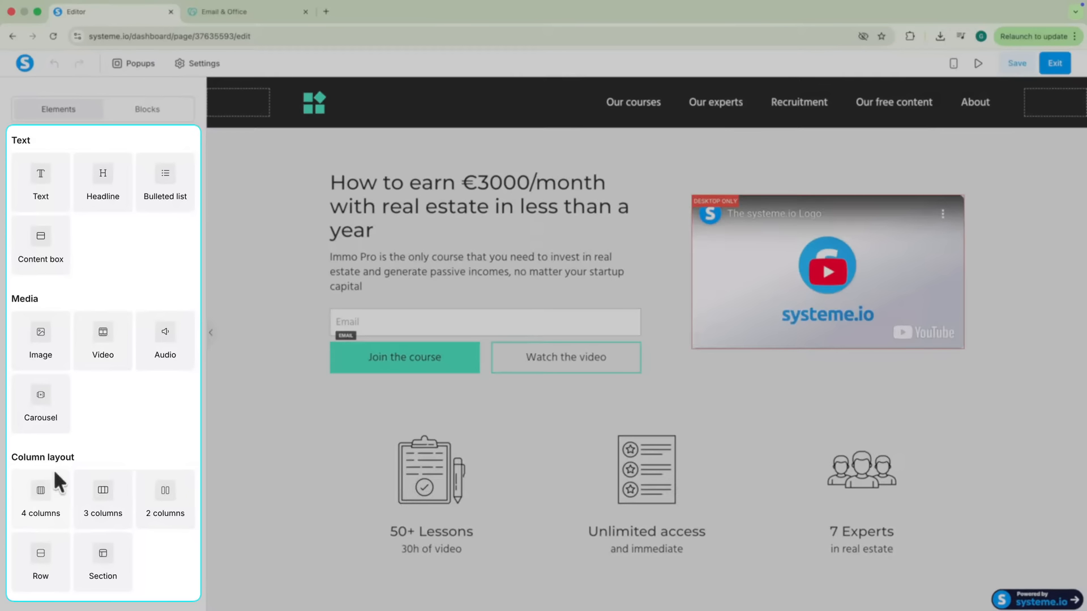
# Delete the Our team and Why choose Immo Pro sections from the opt-in template
pyautogui.scroll(-3, 368, 470)
pyautogui.scroll(-20, 395, 471)
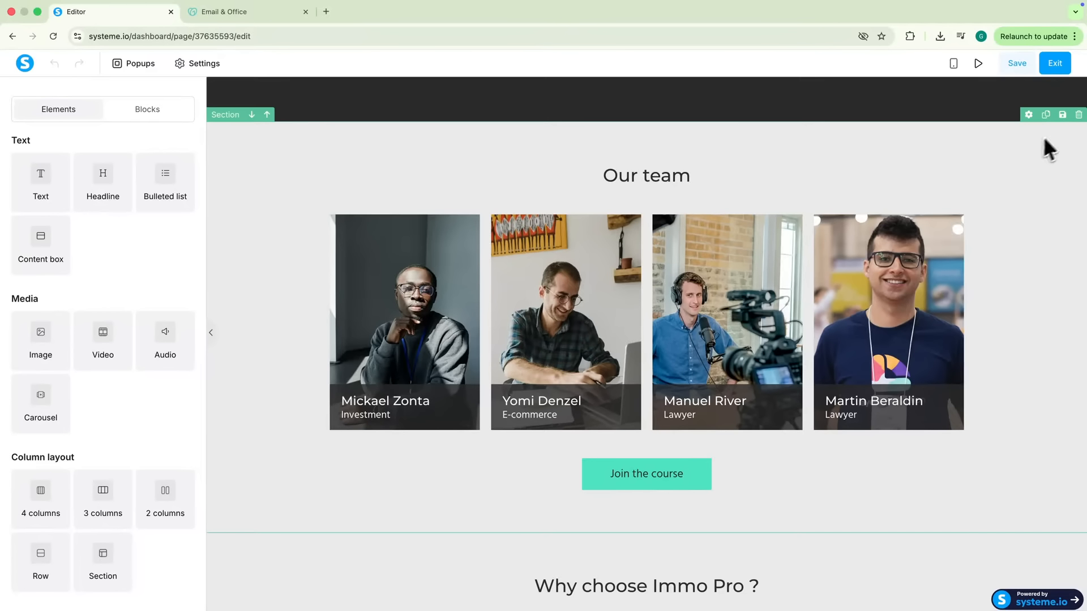
pyautogui.click(1078, 114)
pyautogui.click(636, 107)
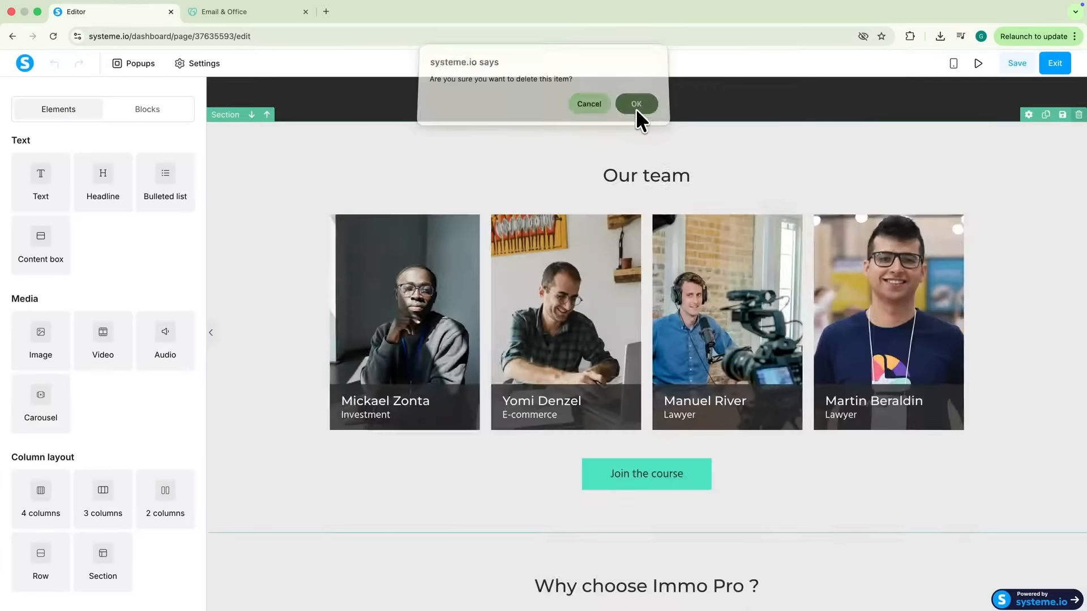
pyautogui.click(1079, 134)
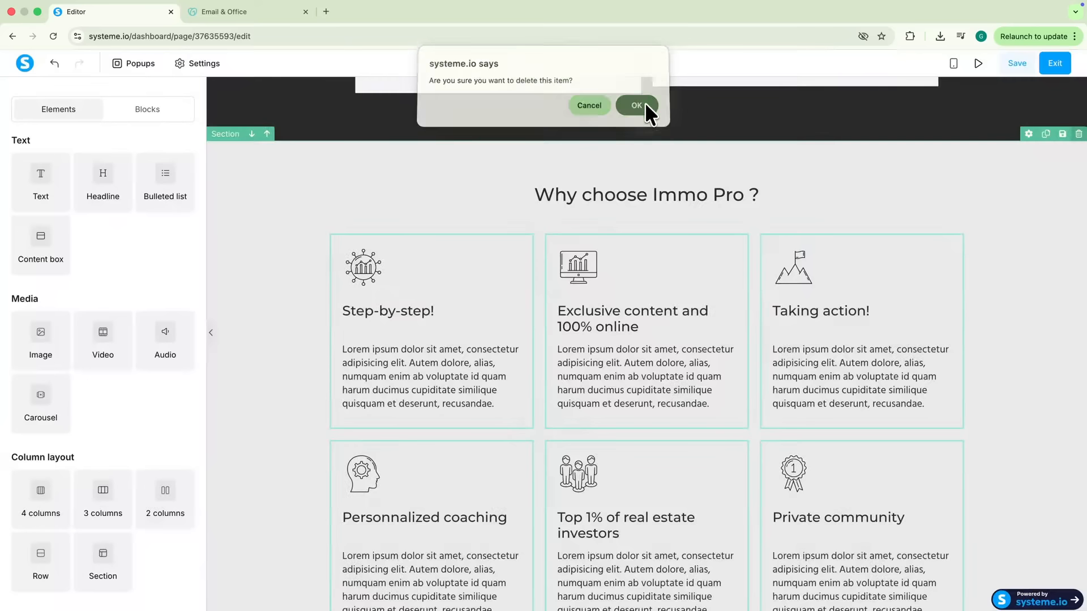
pyautogui.click(643, 107)
pyautogui.scroll(7, 612, 294)
pyautogui.scroll(15, 590, 307)
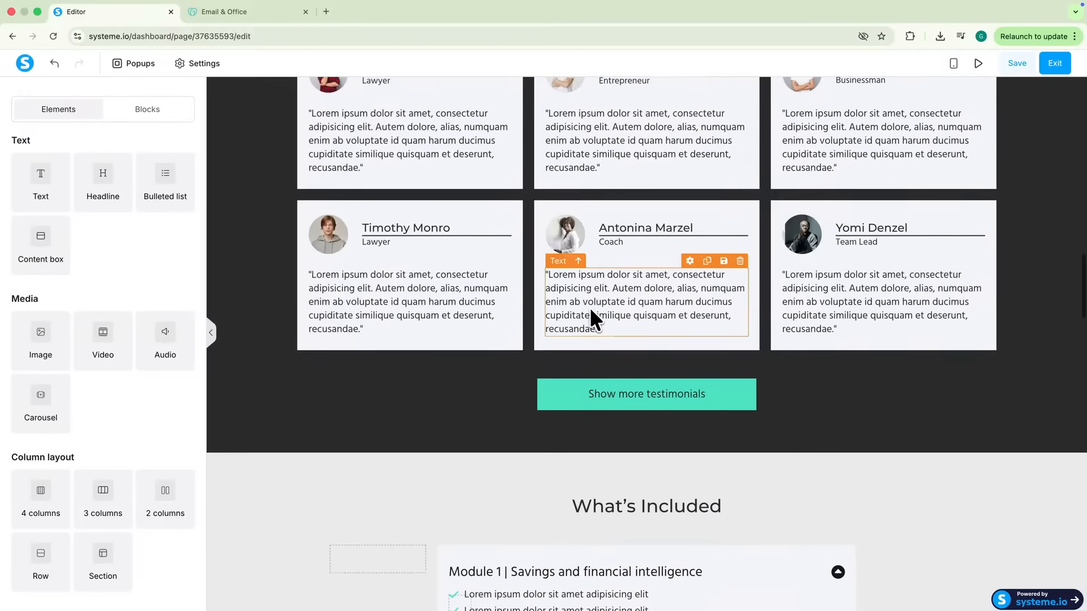
# On coolors.co, copy the 023047 blue from the Refreshing Summer Fun palette
pyautogui.click(328, 10)
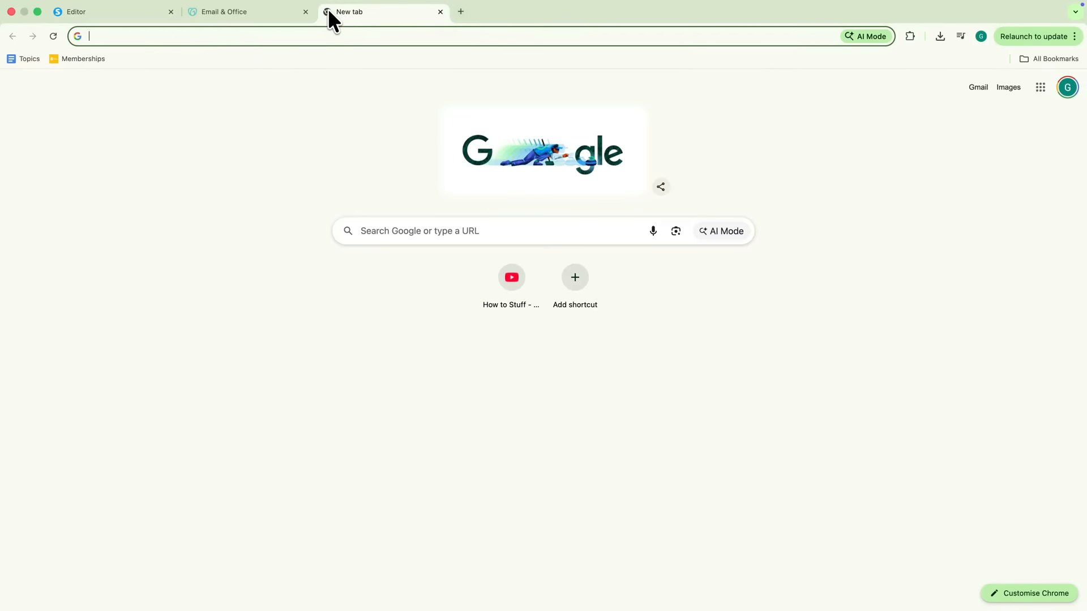
pyautogui.write('coolors')
pyautogui.press('Return')
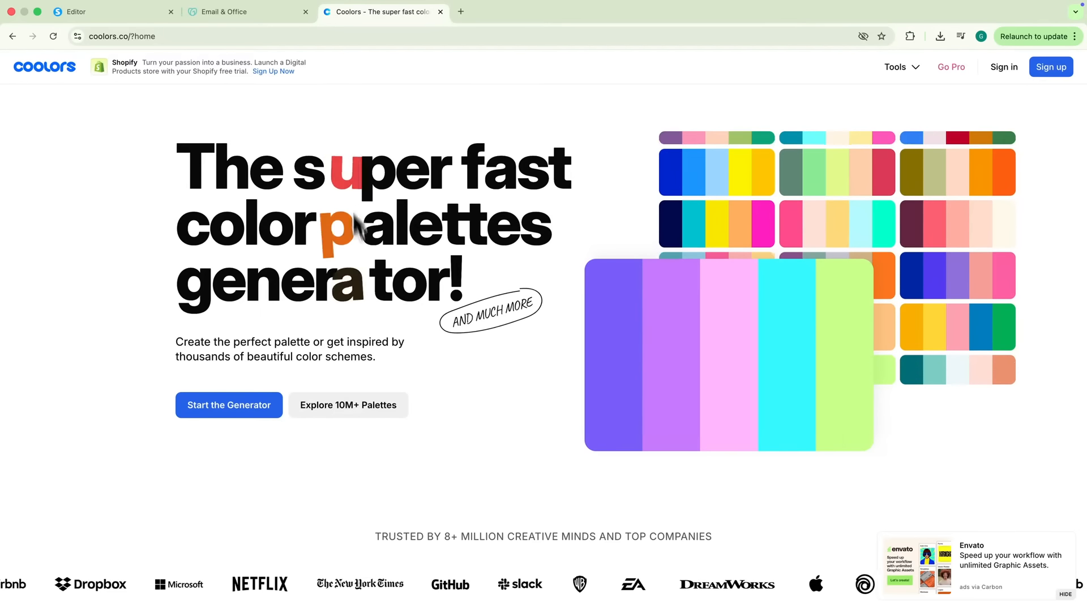
pyautogui.click(346, 407)
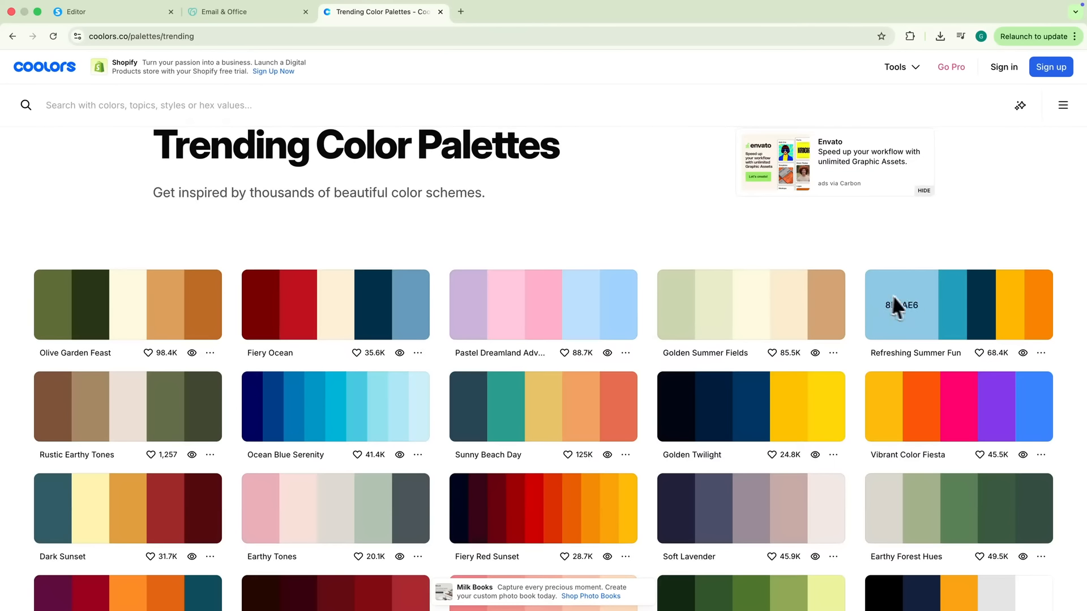
pyautogui.click(915, 303)
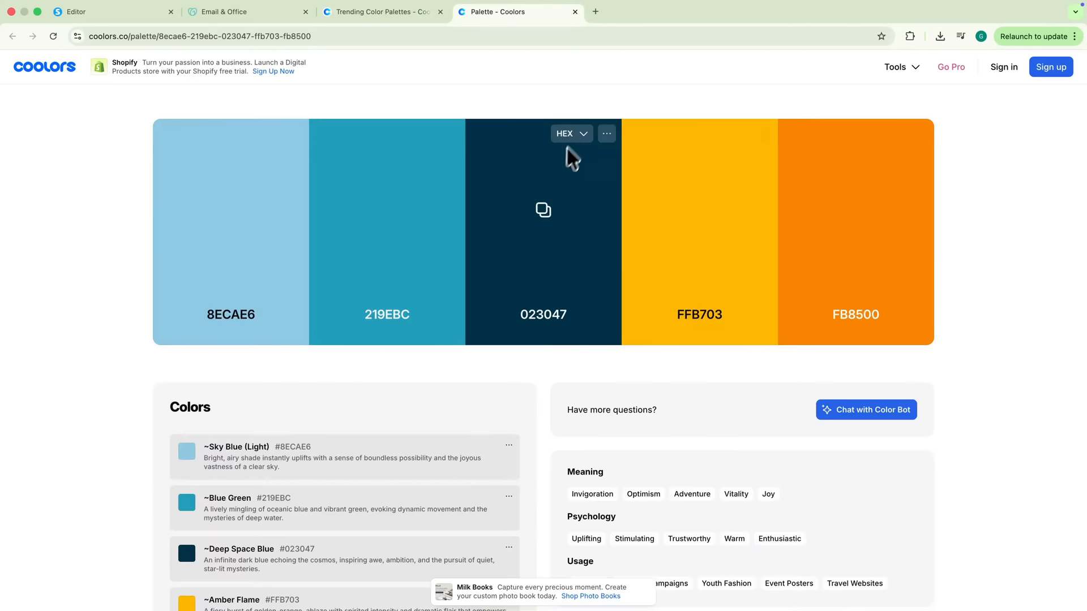
pyautogui.click(546, 215)
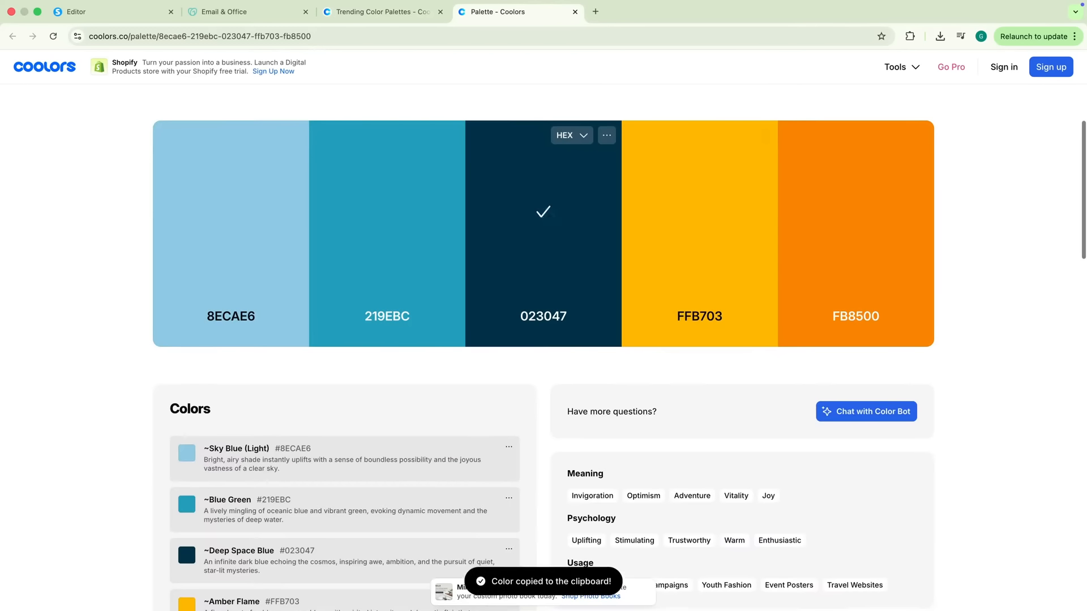
pyautogui.hotkey('ctrl', 'Tab')
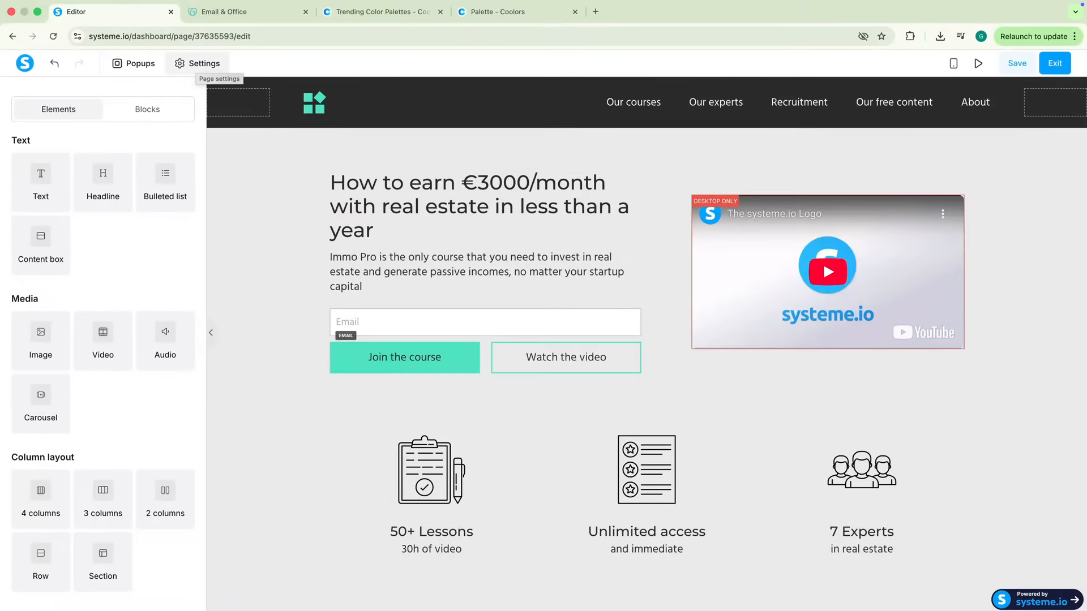
# Paste the copied hex code as the page background colour in page settings
pyautogui.click(198, 64)
pyautogui.click(190, 227)
pyautogui.click(150, 399)
pyautogui.hotkey('ctrl', 'v')
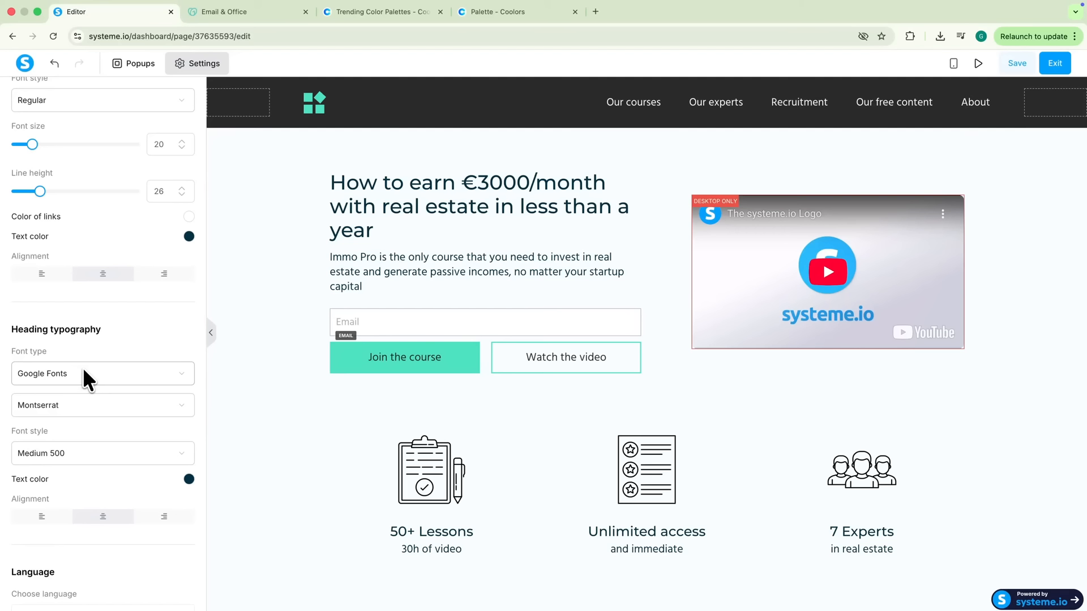
# Set the heading typography font to Sansita
pyautogui.scroll(-1, 85, 370)
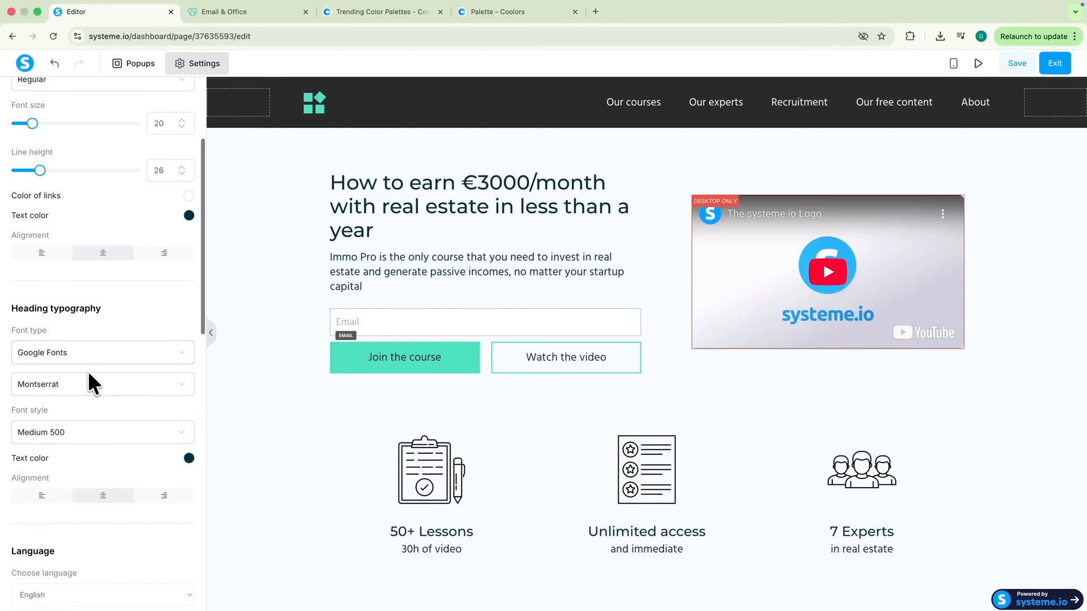
pyautogui.click(57, 387)
pyautogui.write('sansit')
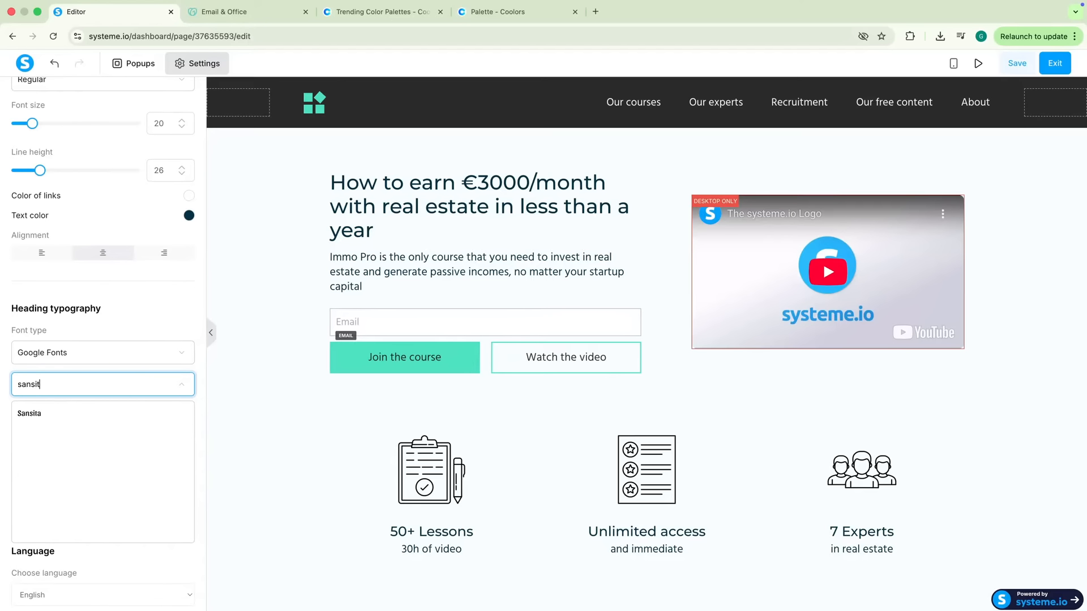
pyautogui.write('a')
pyautogui.click(35, 413)
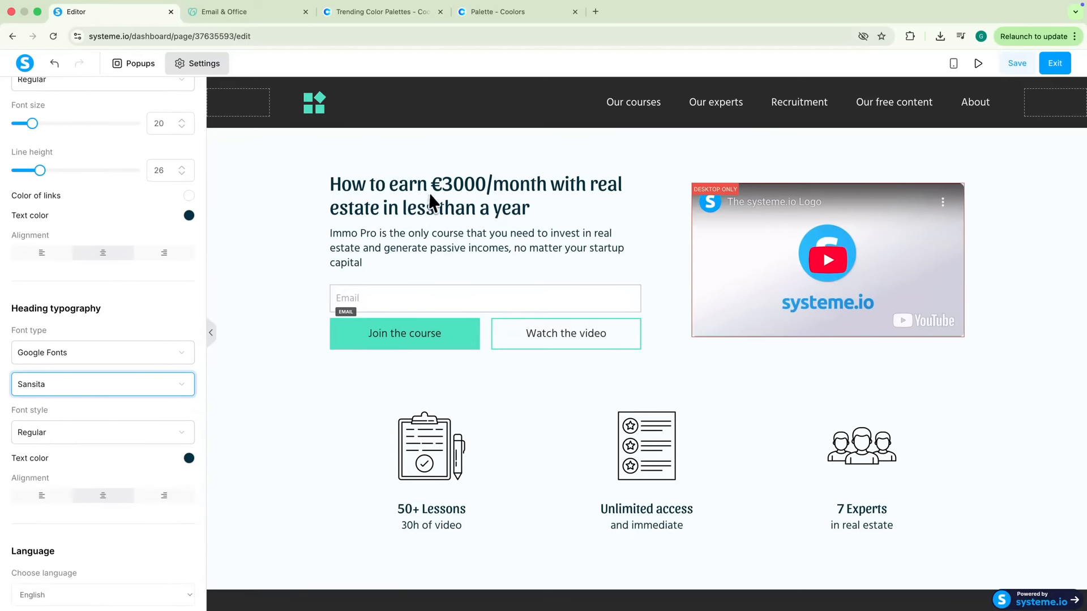
# Rewrite the headline to 'Discover The Three-Step System To Generate Consistent Leads…' and the free-training intro paragraph
pyautogui.click(406, 185)
pyautogui.click(405, 185)
pyautogui.write('Discover The Thr')
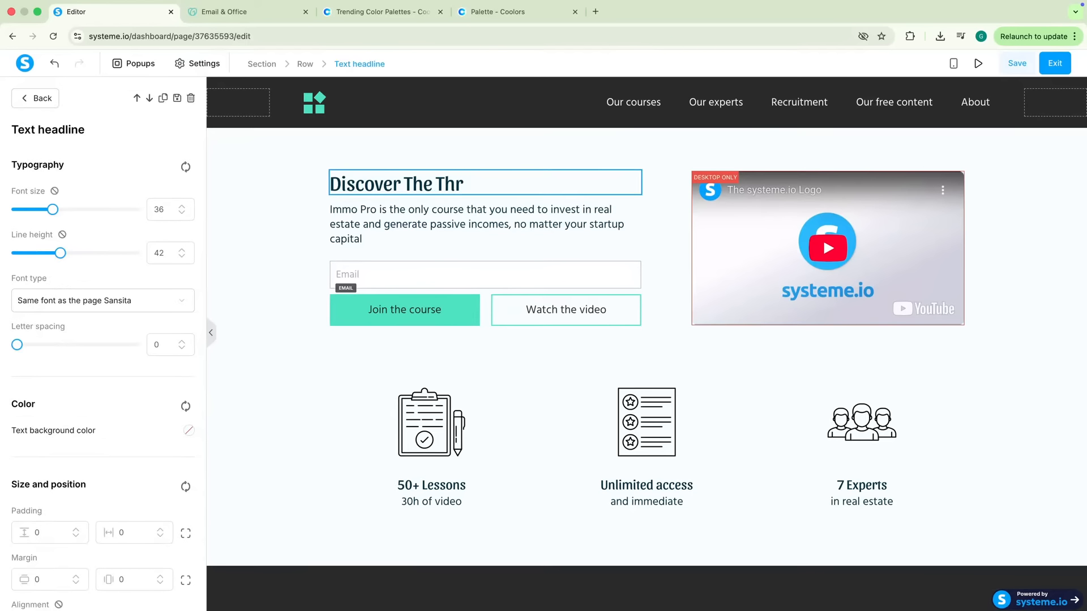
pyautogui.write('ee-Step System To')
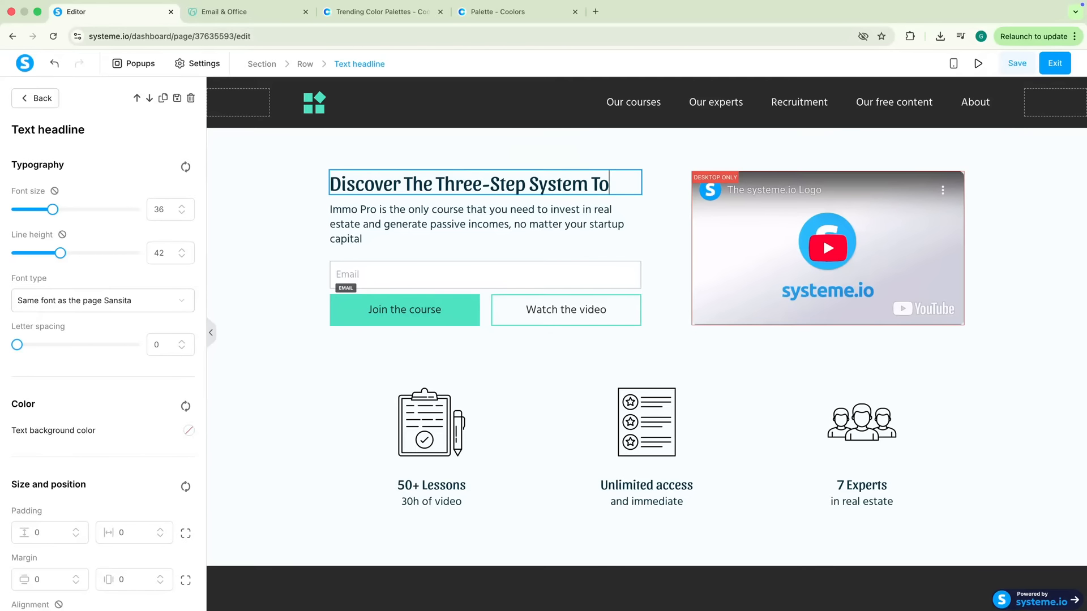
pyautogui.write(' Generate Consistent Leads Without Expensive Ads Or Complex Tech')
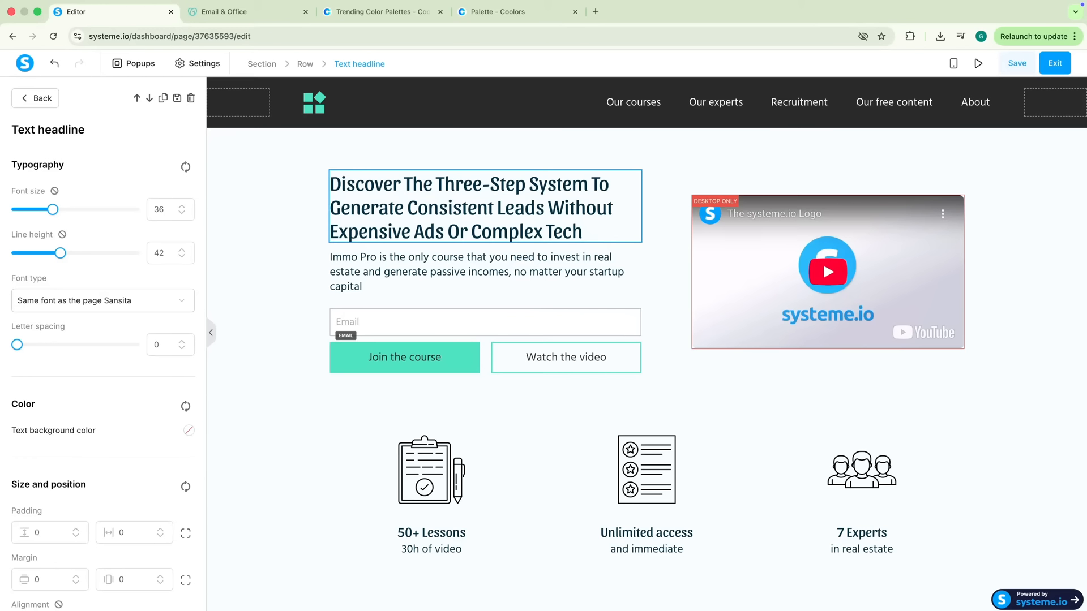
pyautogui.tripleClick(414, 274)
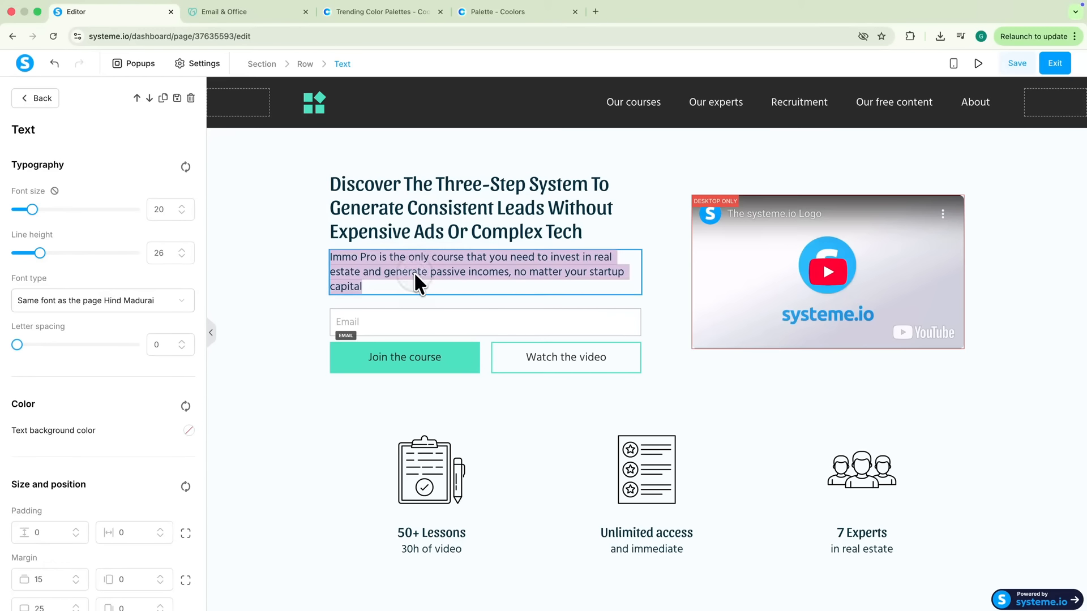
pyautogui.write('Join this free trainin')
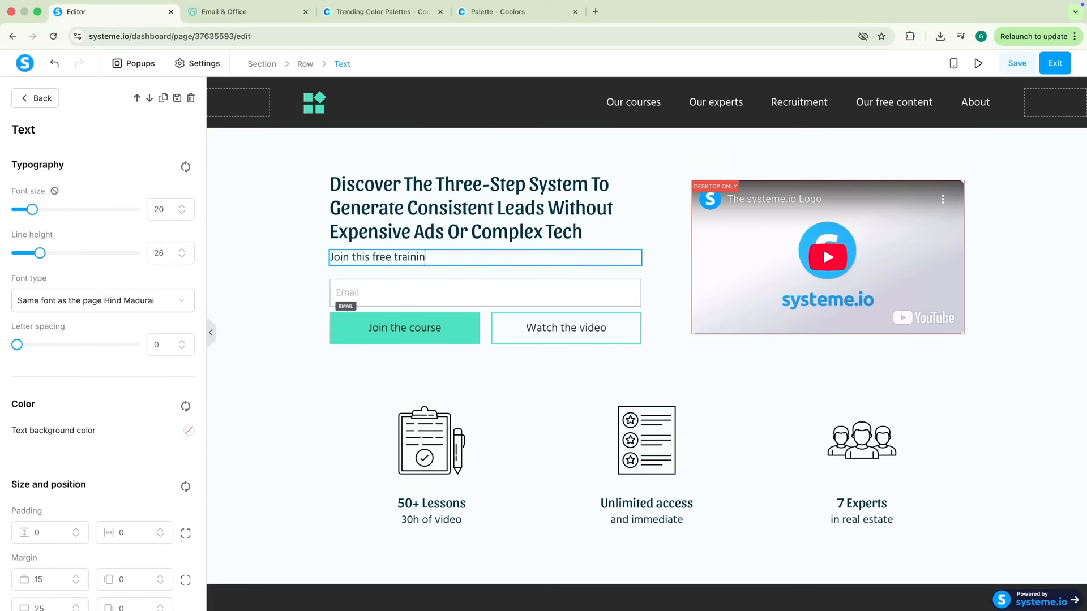
pyautogui.write('g and learn the exact strategies working for h')
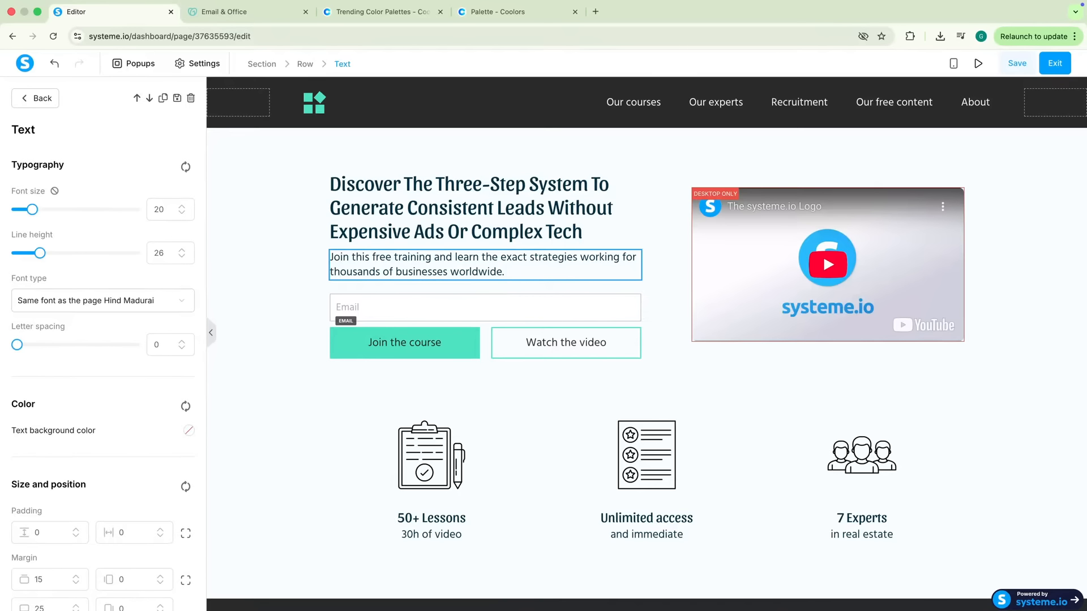
pyautogui.press('super+Tab')
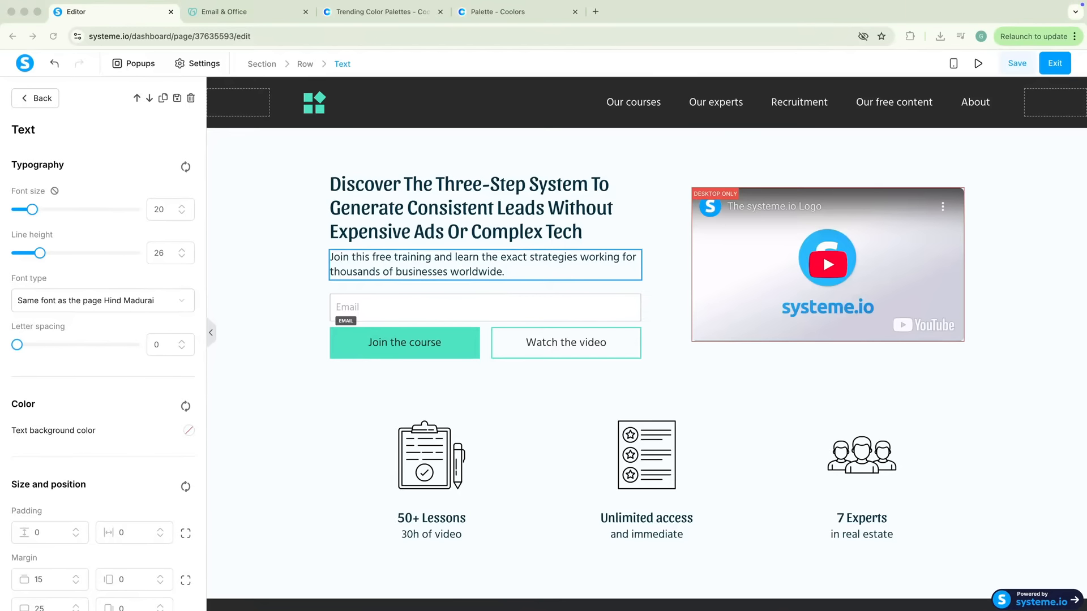
pyautogui.press('super+Tab')
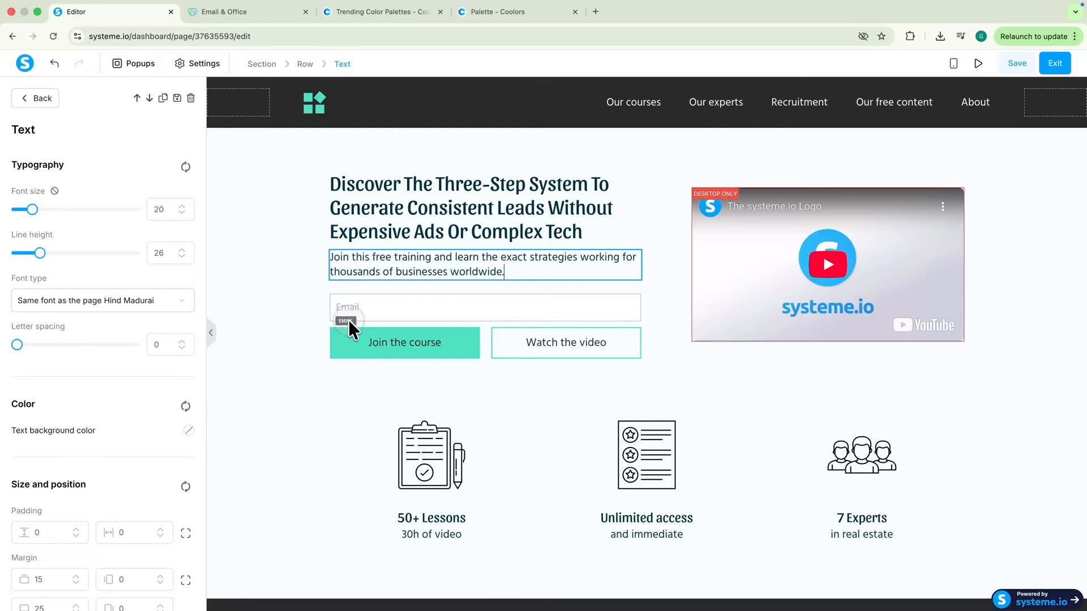
pyautogui.click(277, 289)
pyautogui.click(439, 307)
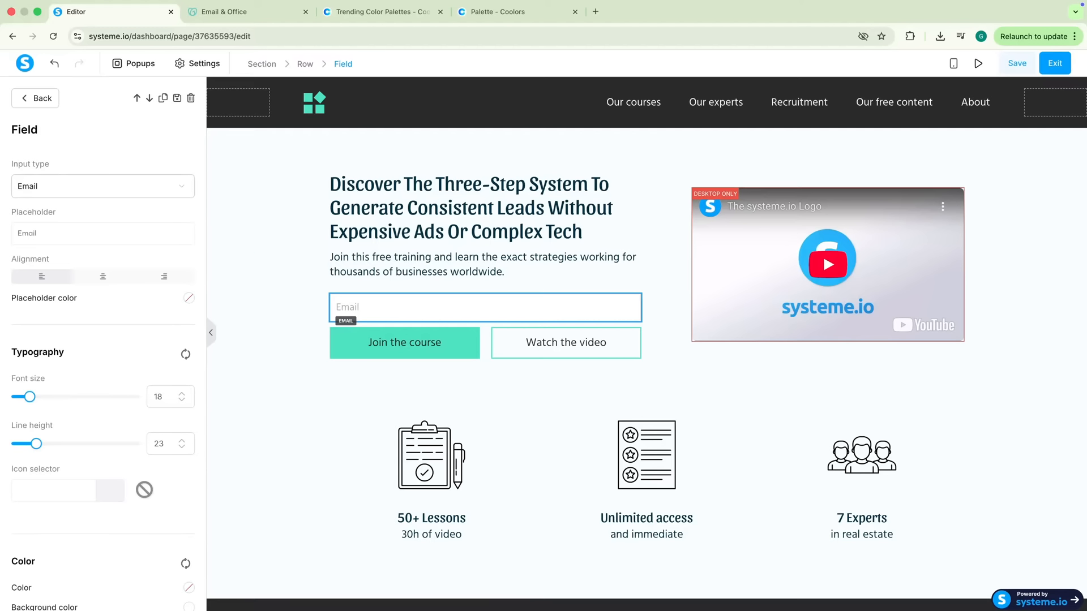
# Add a form input above Email and set its input type to First name
pyautogui.click(34, 99)
pyautogui.scroll(-5, 102, 261)
pyautogui.moveTo(43, 349); pyautogui.dragTo(453, 317)
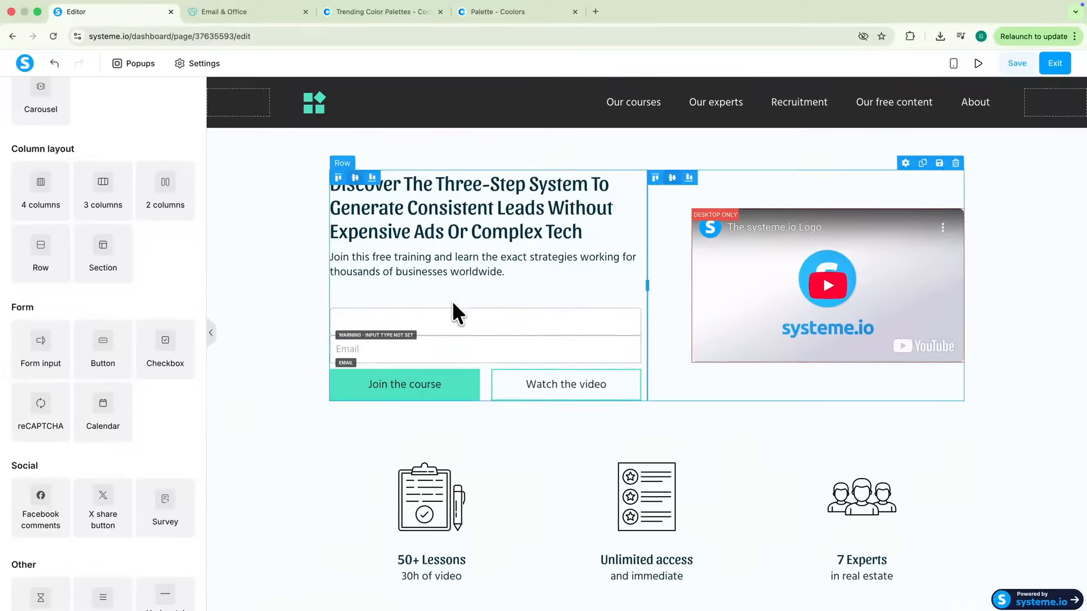
pyautogui.click(429, 323)
pyautogui.click(42, 188)
pyautogui.click(39, 253)
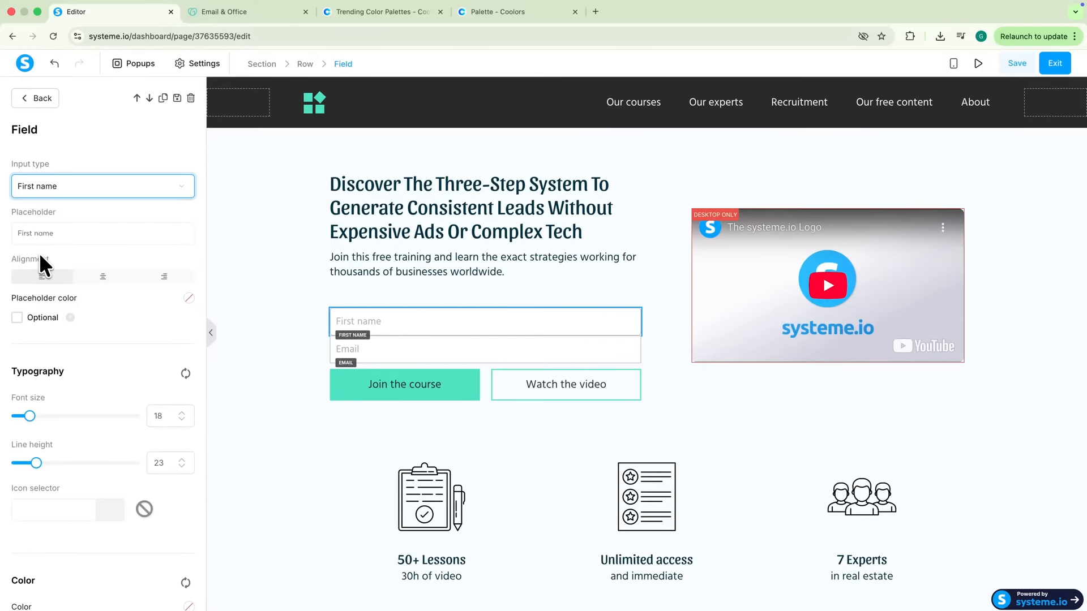
# Relabel the main button 'Get Instant Access' and give it the FFB703 yellow background
pyautogui.click(393, 385)
pyautogui.scroll(-2, 137, 337)
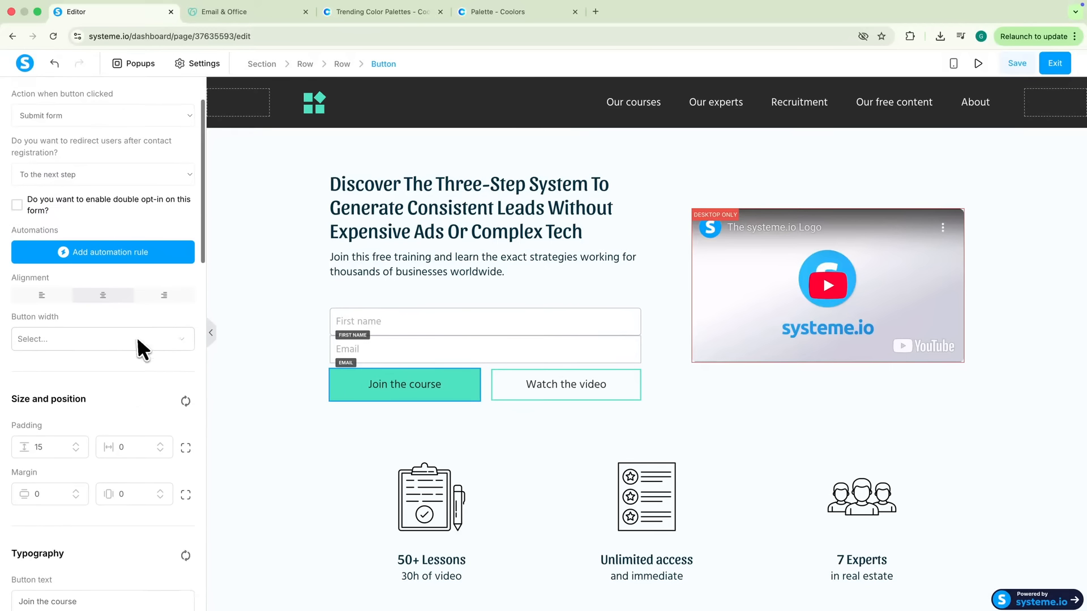
pyautogui.scroll(-5, 137, 337)
pyautogui.tripleClick(88, 326)
pyautogui.write('Get Instant Access')
pyautogui.scroll(-10, 97, 364)
pyautogui.click(189, 419)
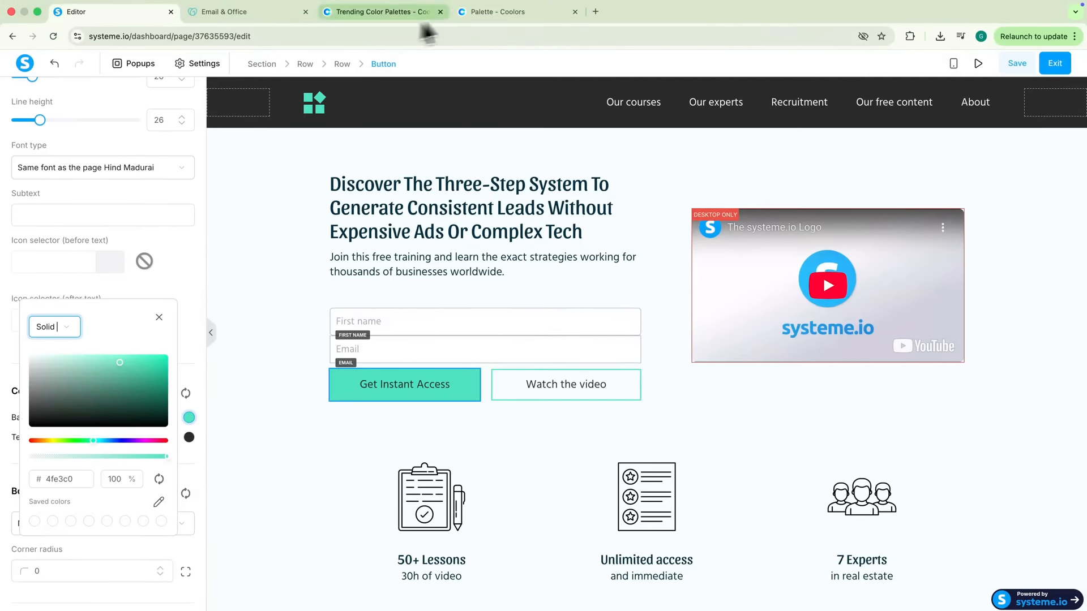
pyautogui.click(483, 17)
pyautogui.click(701, 214)
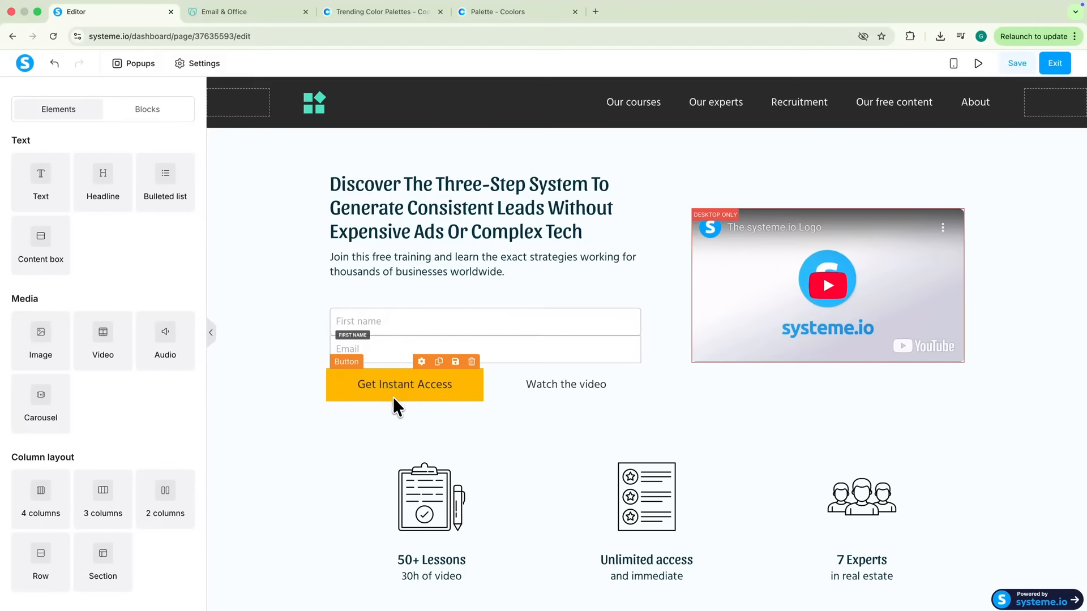
pyautogui.click(393, 396)
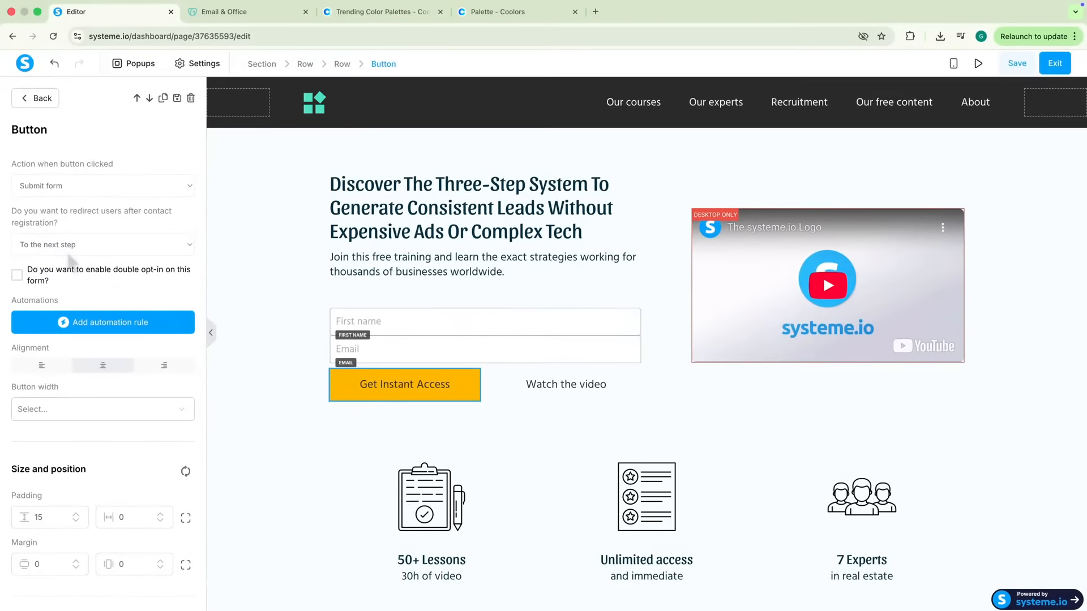
pyautogui.click(635, 375)
pyautogui.click(764, 309)
pyautogui.click(68, 192)
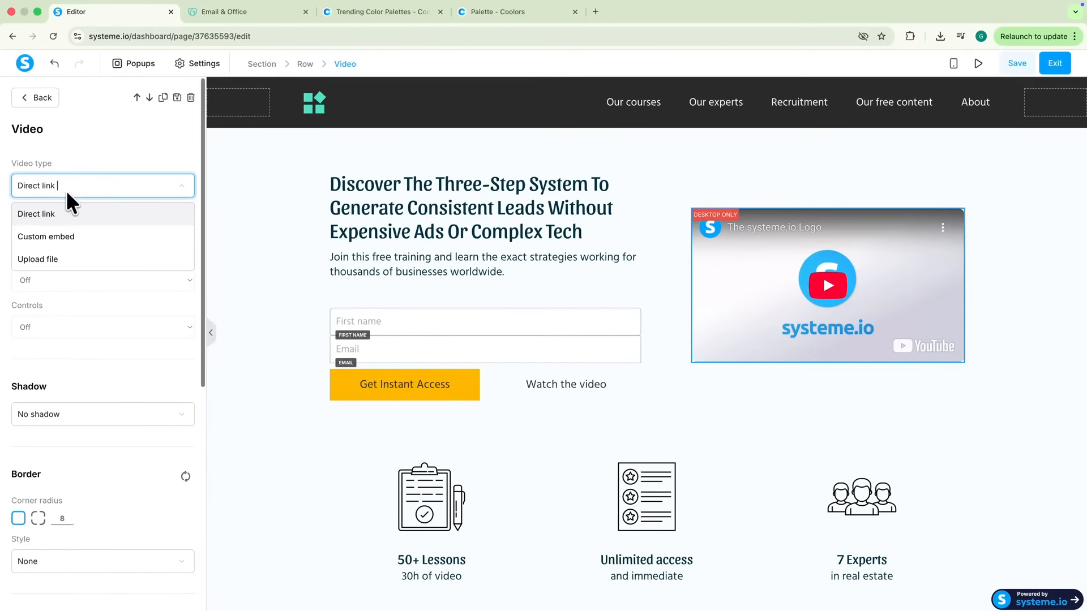
# Switch the video type to Upload file and upload a screen-recording video
pyautogui.click(50, 253)
pyautogui.click(183, 234)
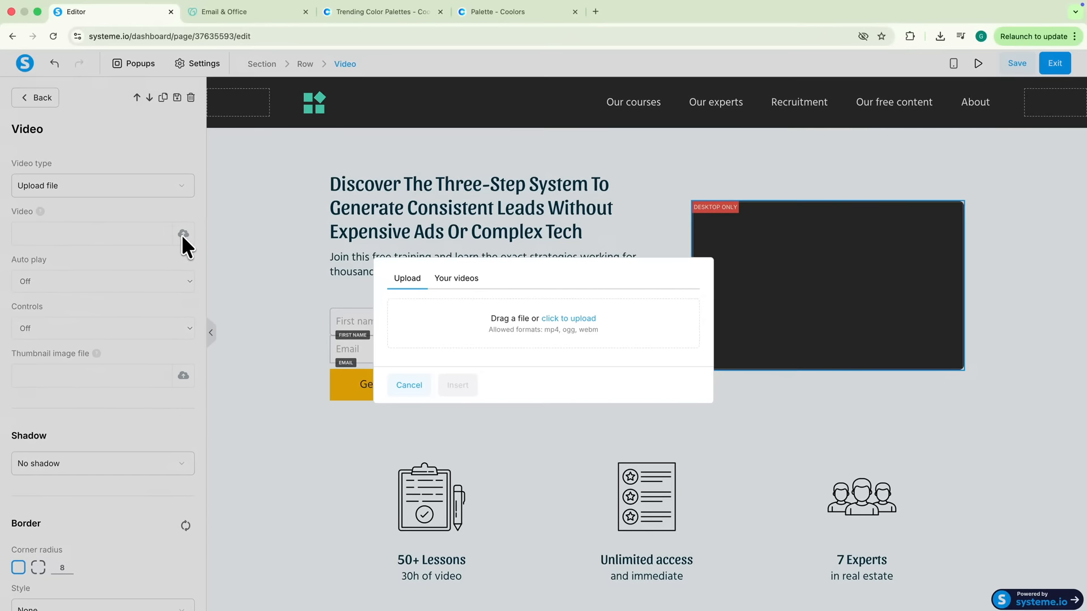
pyautogui.click(580, 317)
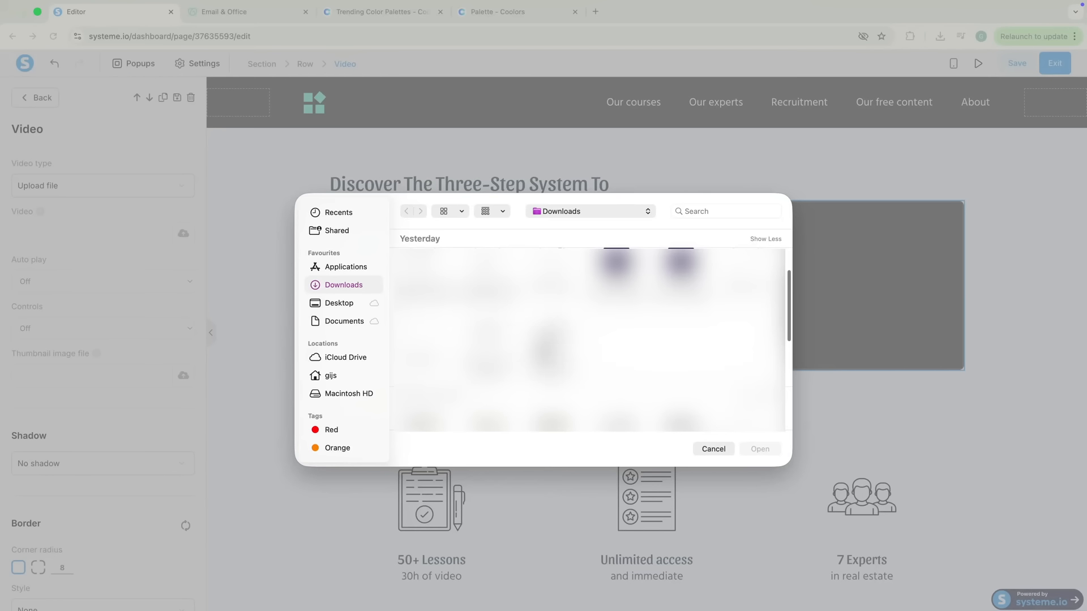
pyautogui.doubleClick(546, 340)
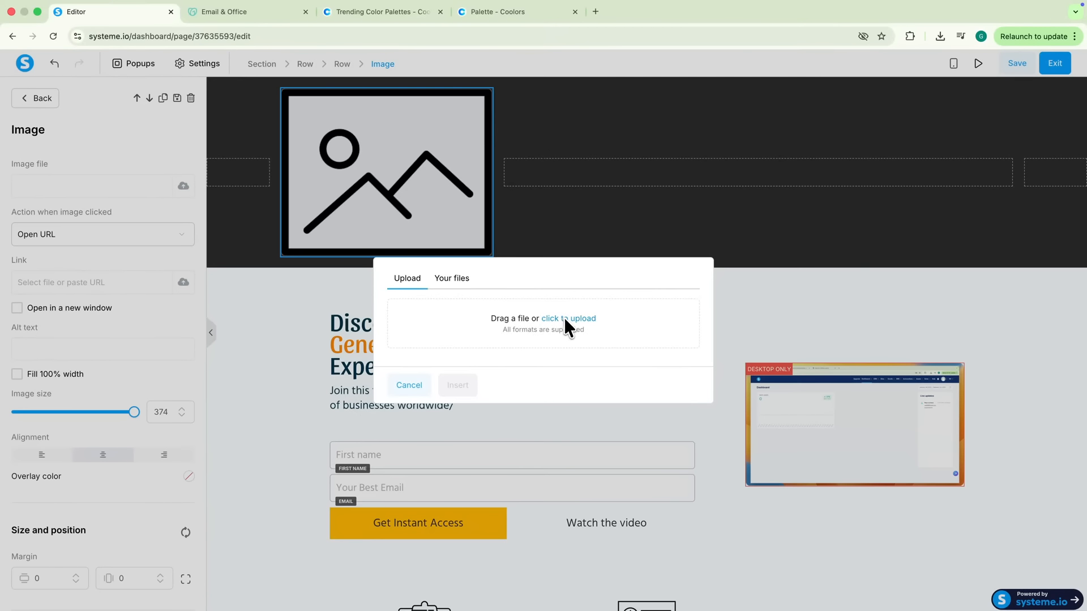
# Upload a portrait image and insert it into the header image spot
pyautogui.click(567, 327)
pyautogui.doubleClick(444, 328)
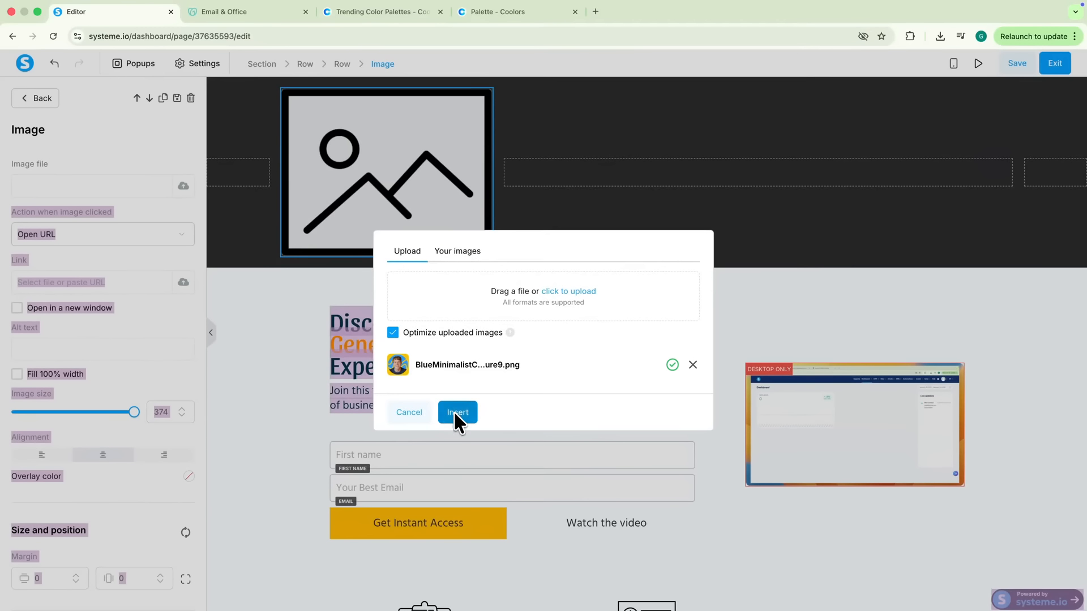
pyautogui.click(457, 412)
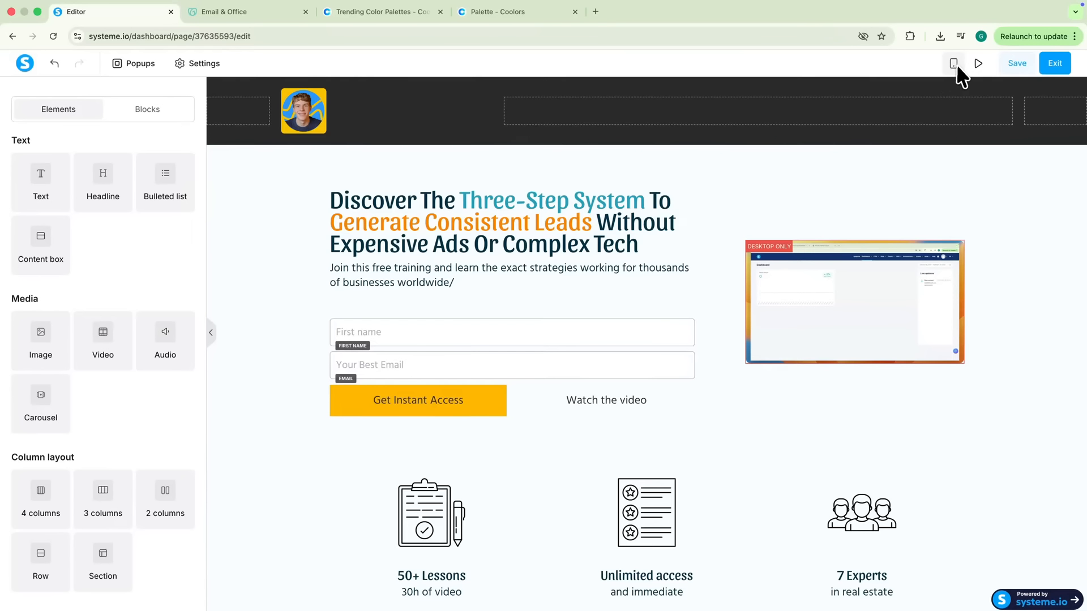
# Check the mobile preview, deselect the top row, and exit to the funnel's Opt-in page settings
pyautogui.click(954, 64)
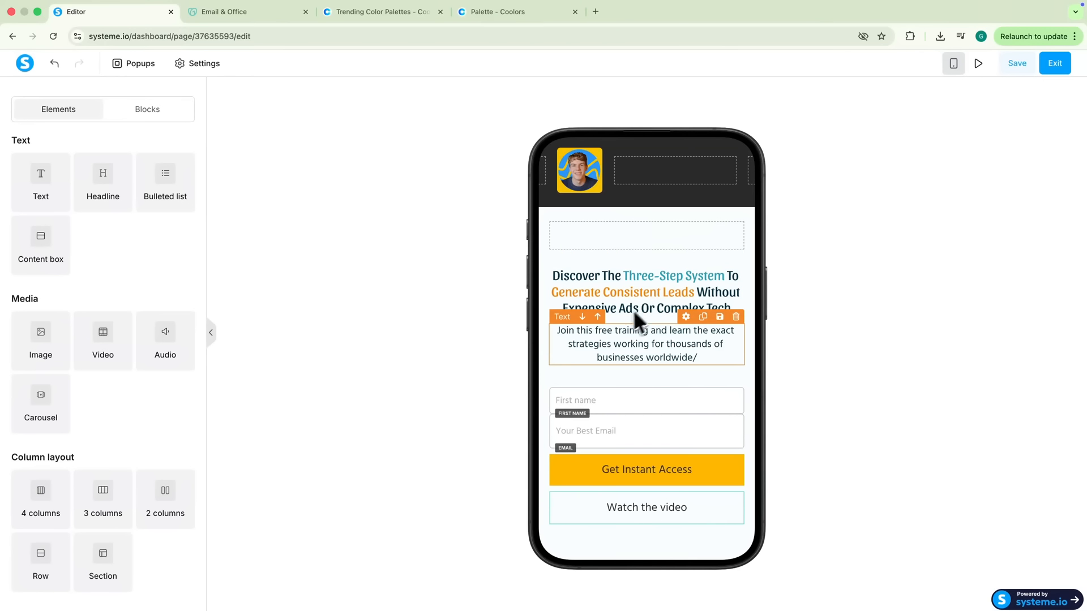
pyautogui.scroll(-10, 721, 317)
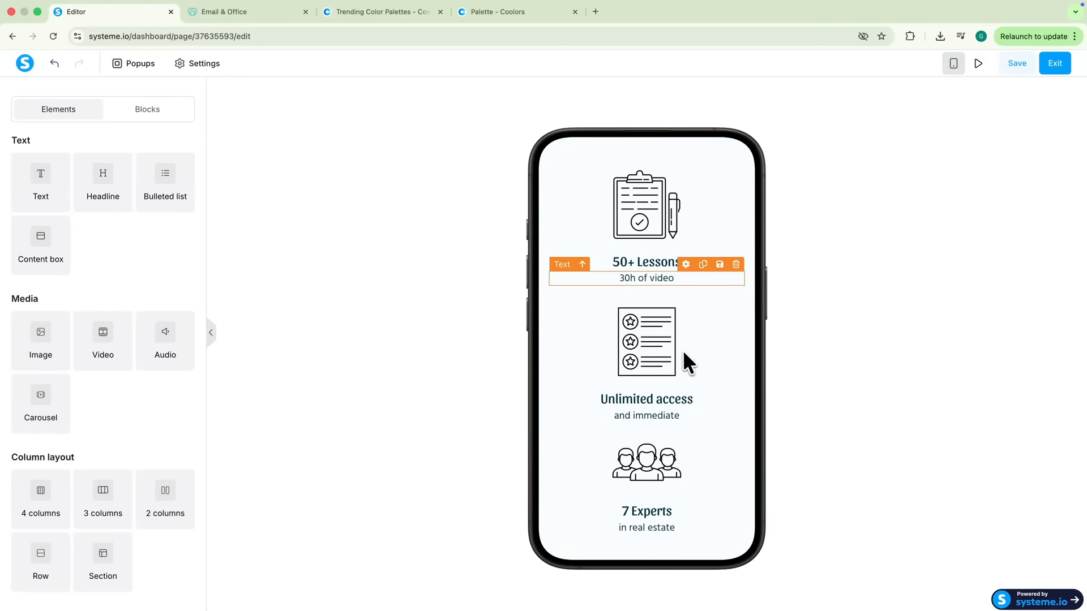
pyautogui.scroll(10, 682, 350)
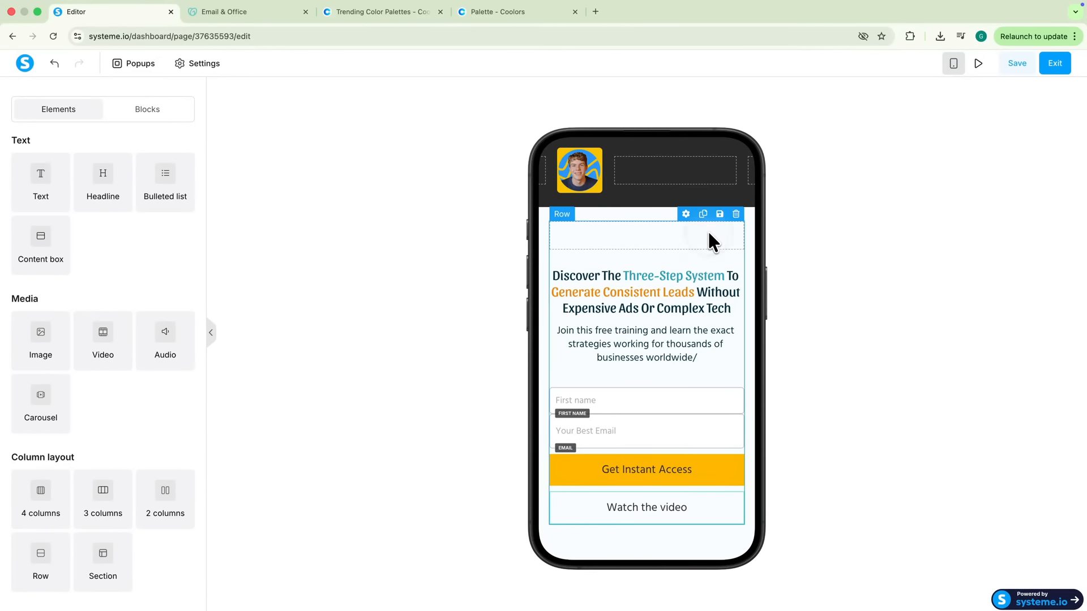
pyautogui.click(731, 222)
pyautogui.press('Escape')
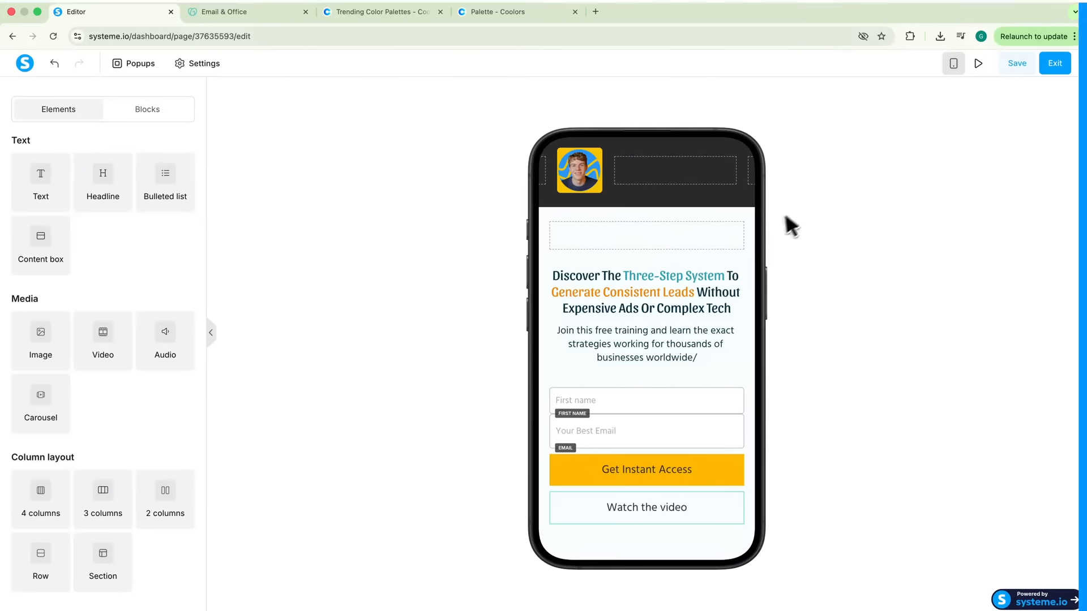
pyautogui.click(1047, 71)
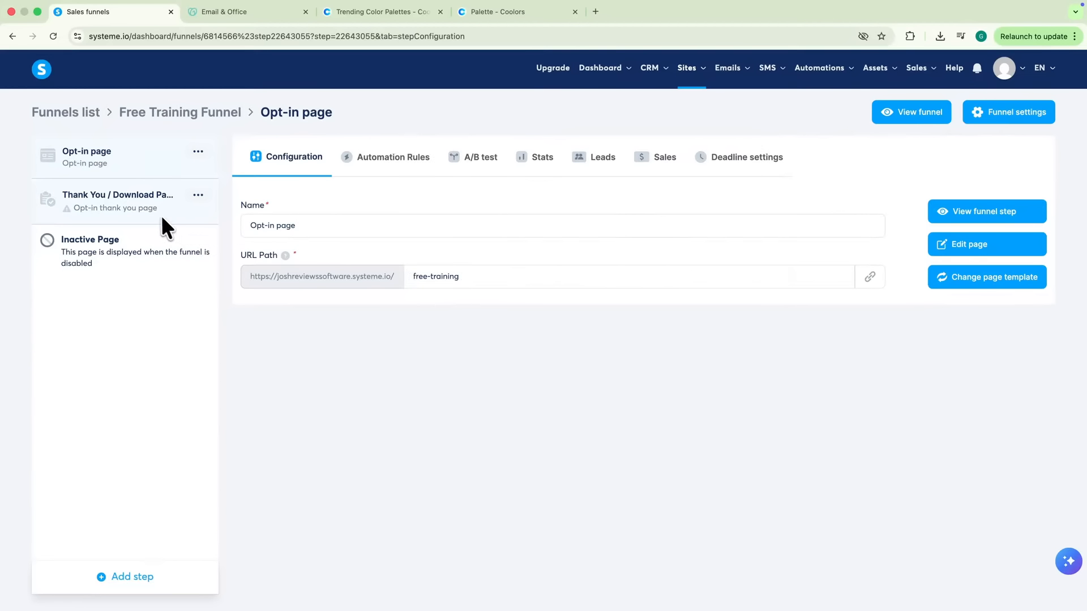
# Give the thank-you step the dark blue Thank you! template, name Thank You Page, path thank-you
pyautogui.click(152, 209)
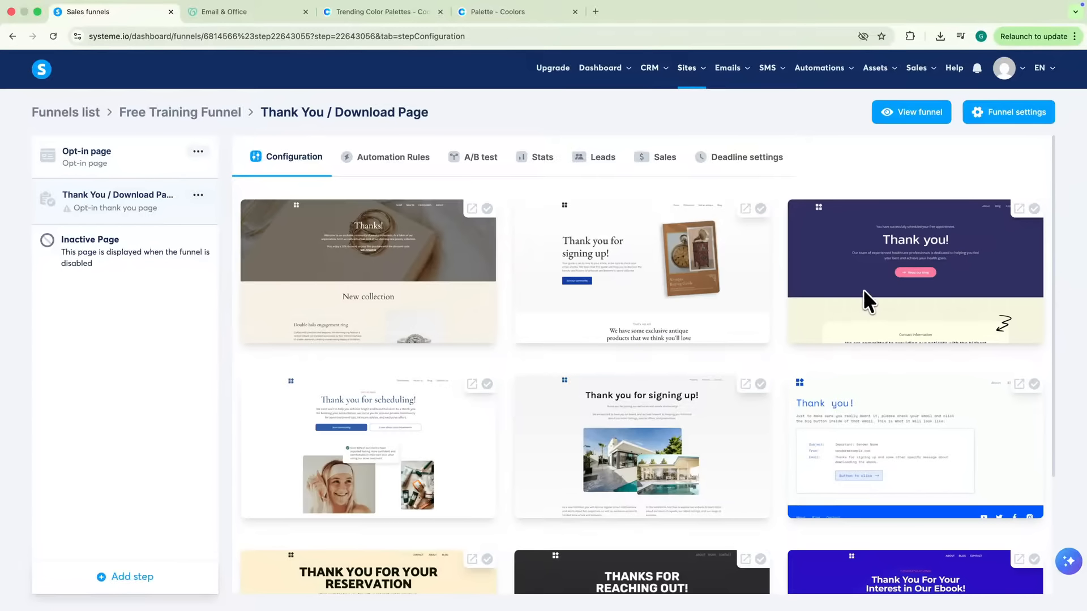
pyautogui.click(887, 267)
pyautogui.doubleClick(316, 226)
pyautogui.press('BackSpace')
pyautogui.press('BackSpace')
pyautogui.press('BackSpace')
pyautogui.press('BackSpace')
pyautogui.doubleClick(460, 277)
pyautogui.write('thank-you')
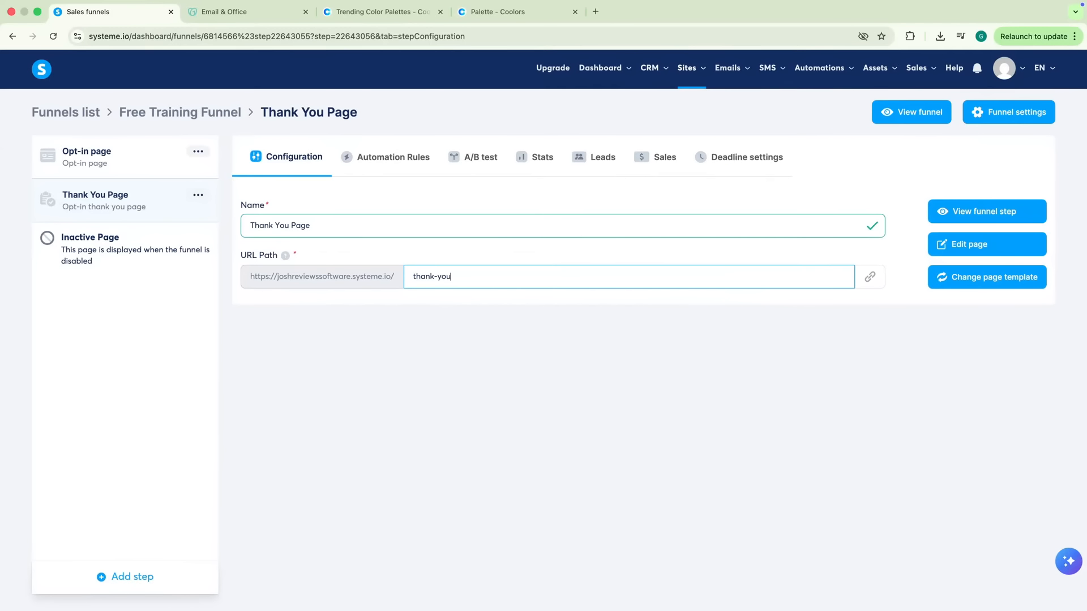
pyautogui.click(961, 245)
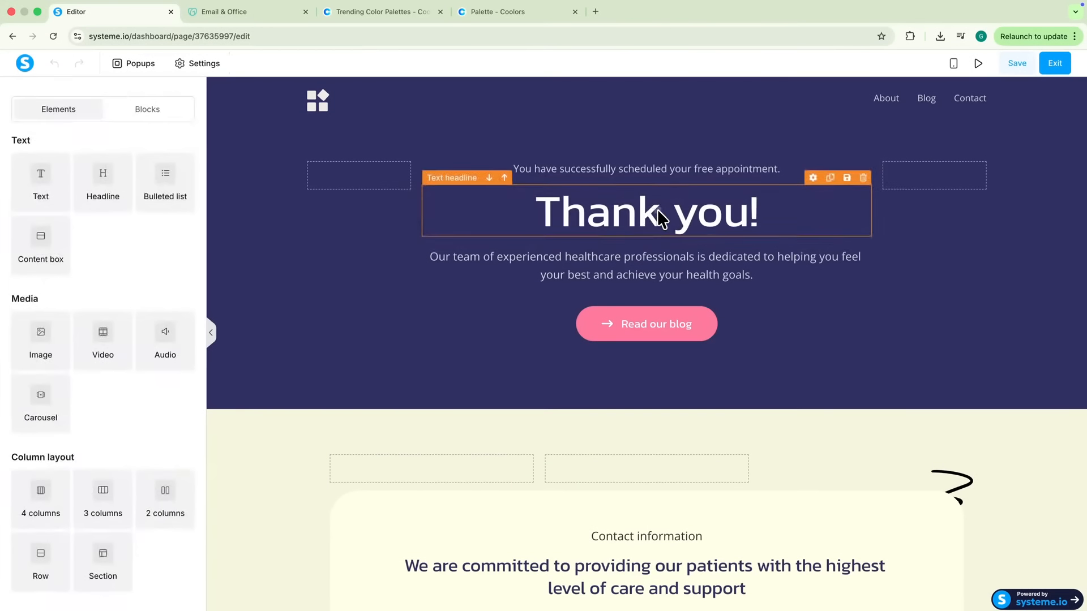
# Change the headline to 'Succes! Check your email' in Sansita size 68, rewrite the inbox paragraph, recolour the hero
pyautogui.tripleClick(660, 217)
pyautogui.write('Succes! Check your email')
pyautogui.moveTo(108, 210); pyautogui.dragTo(93, 210)
pyautogui.click(102, 332)
pyautogui.write('sansita')
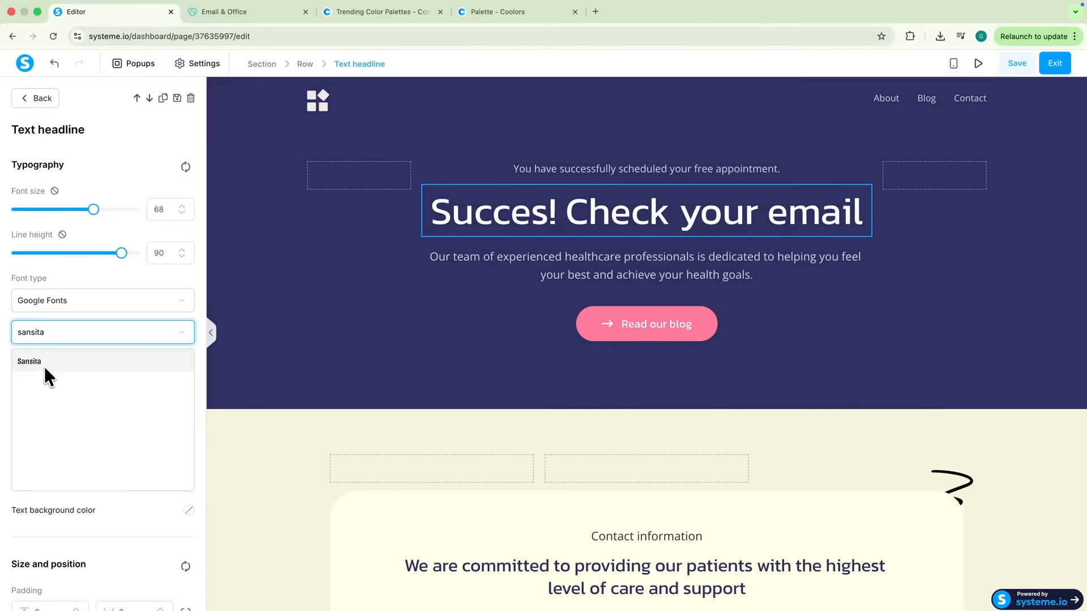
pyautogui.click(45, 363)
pyautogui.tripleClick(495, 243)
pyautogui.write('Check your inbox and email folder for access details.')
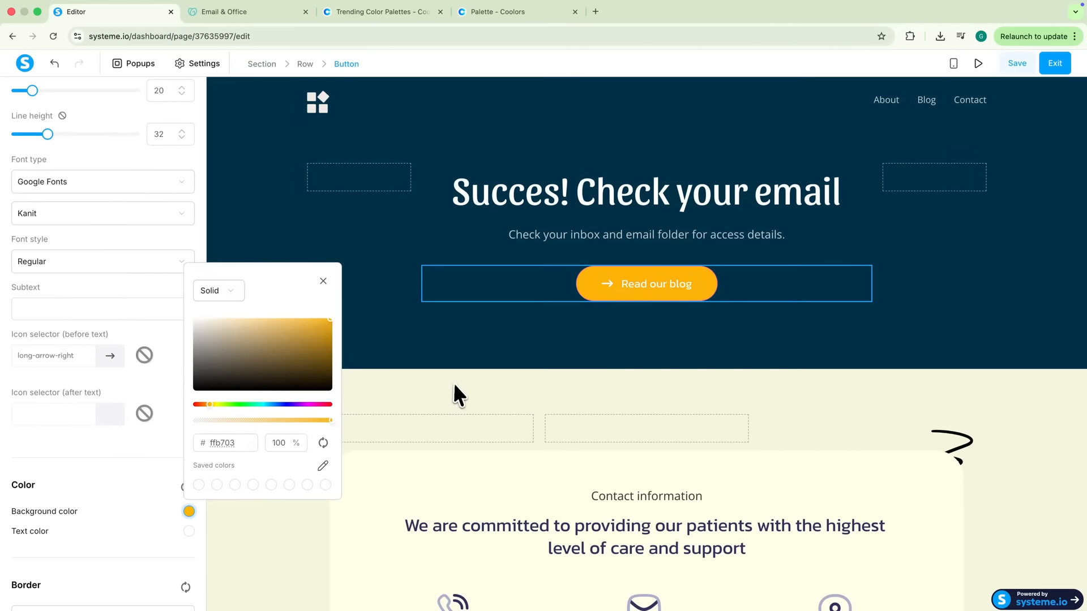
pyautogui.click(454, 381)
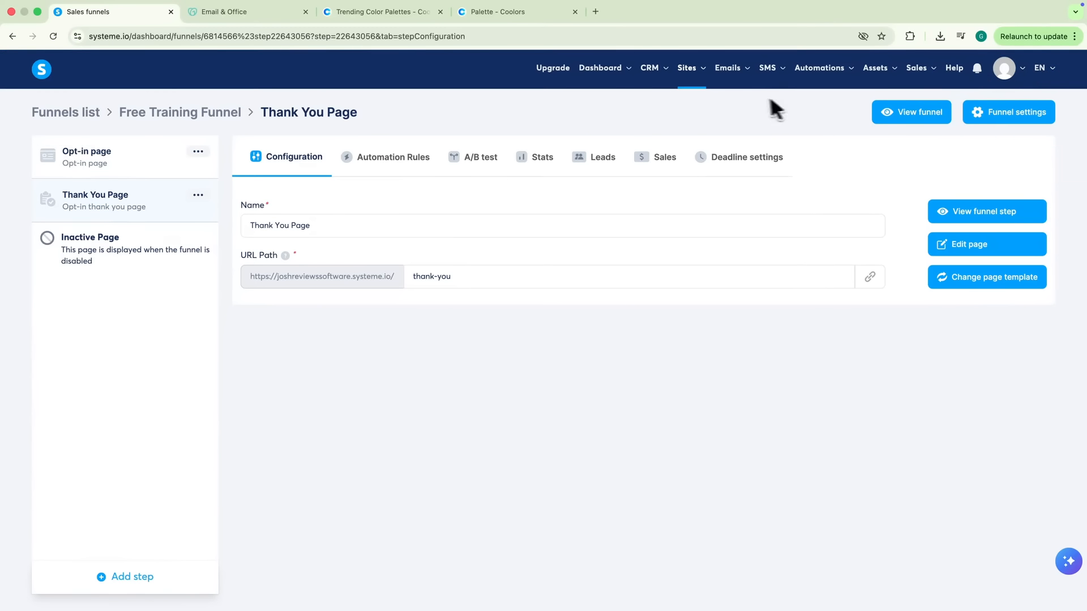
# Create the 'Free training welcome sequence' campaign with a sender address, save it, and open it
pyautogui.click(728, 117)
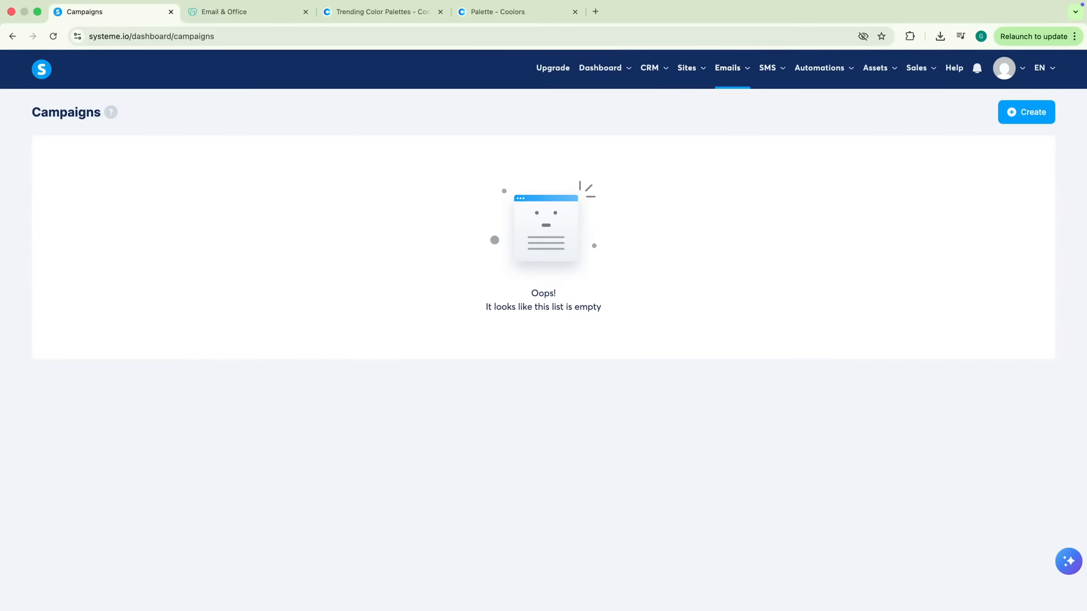
pyautogui.click(1010, 113)
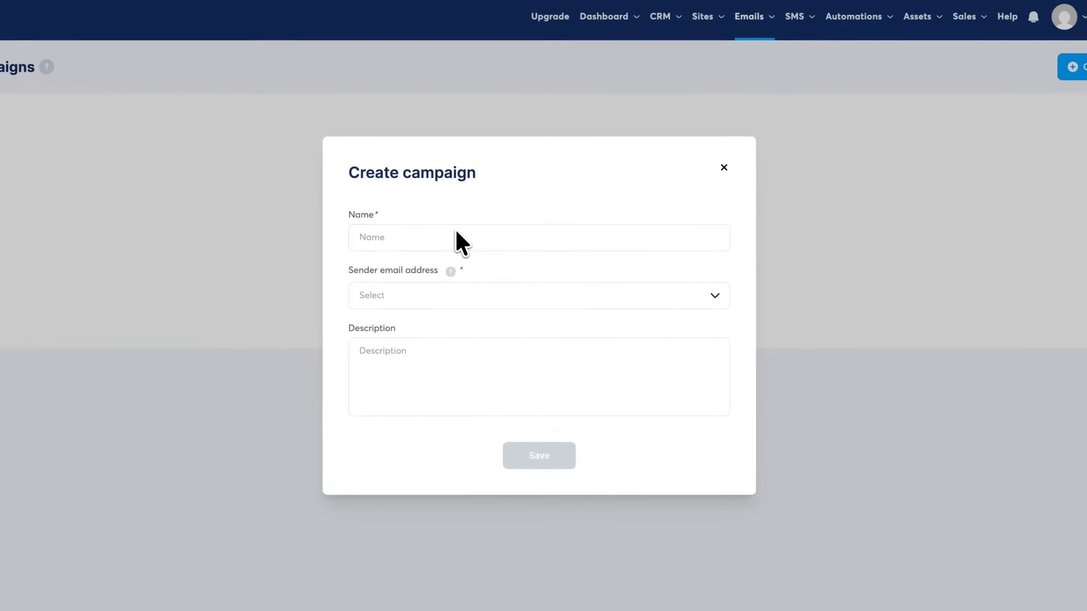
pyautogui.click(456, 237)
pyautogui.write('Free training welcome sequence')
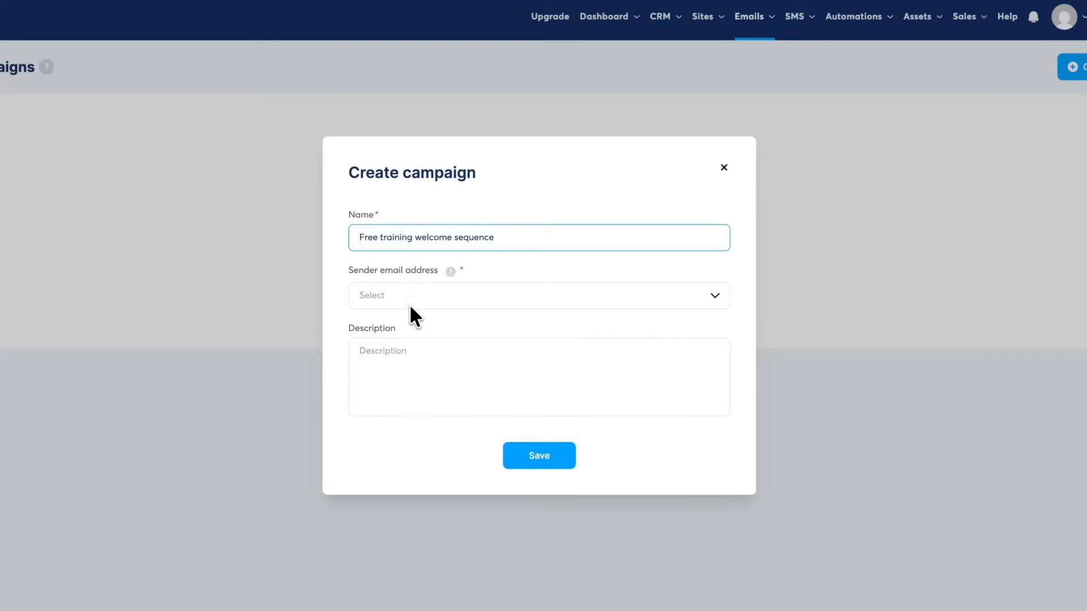
pyautogui.click(411, 306)
pyautogui.click(409, 321)
pyautogui.click(541, 454)
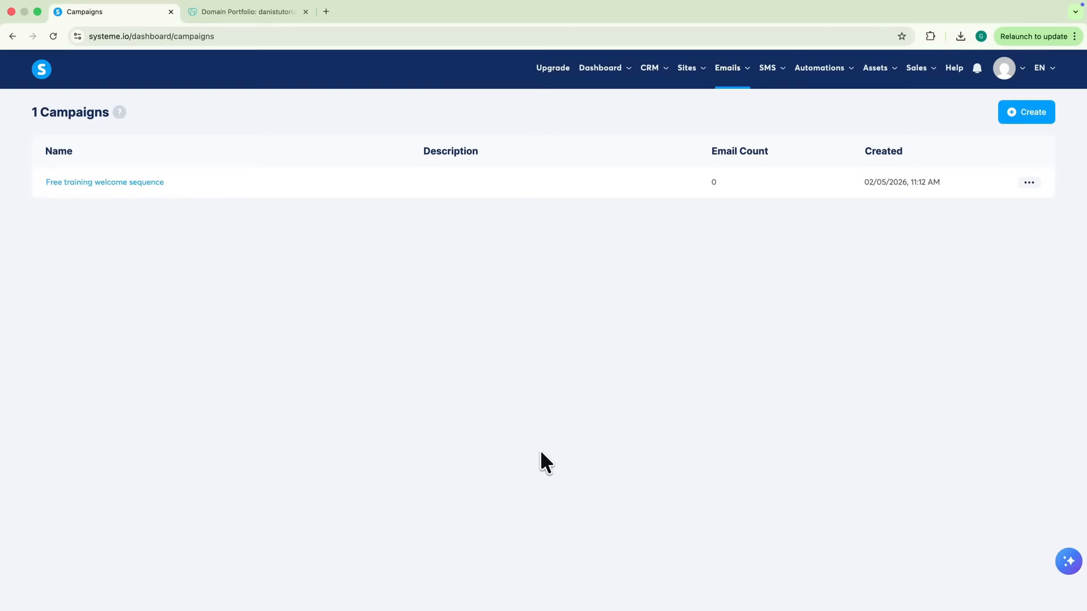
pyautogui.click(131, 185)
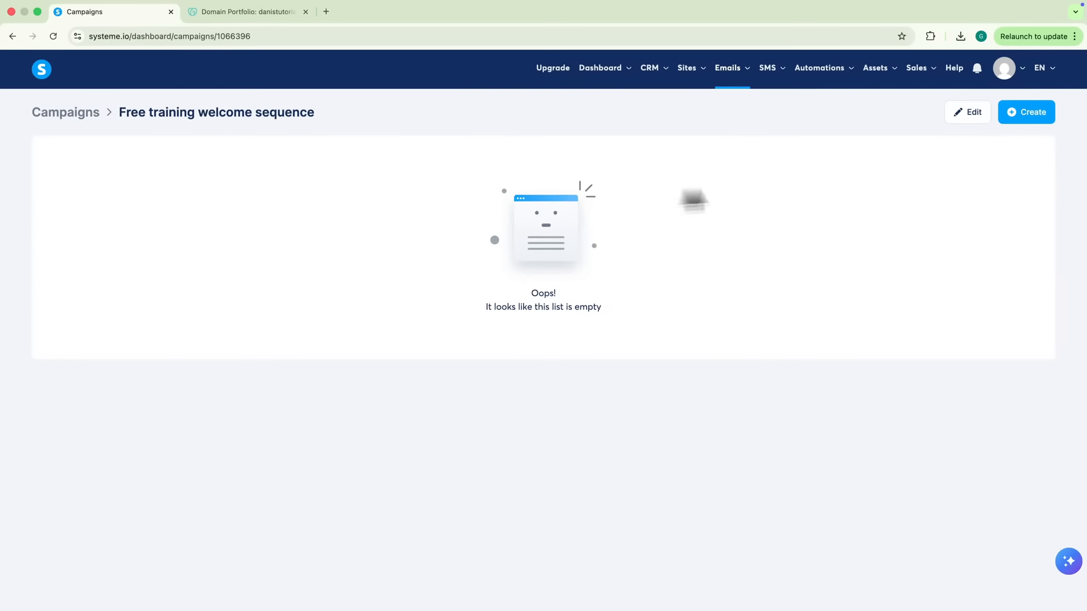
# Create a new email with subject 'Your Free Training Is Here', shortened sender name, in the Classic editor
pyautogui.click(1016, 113)
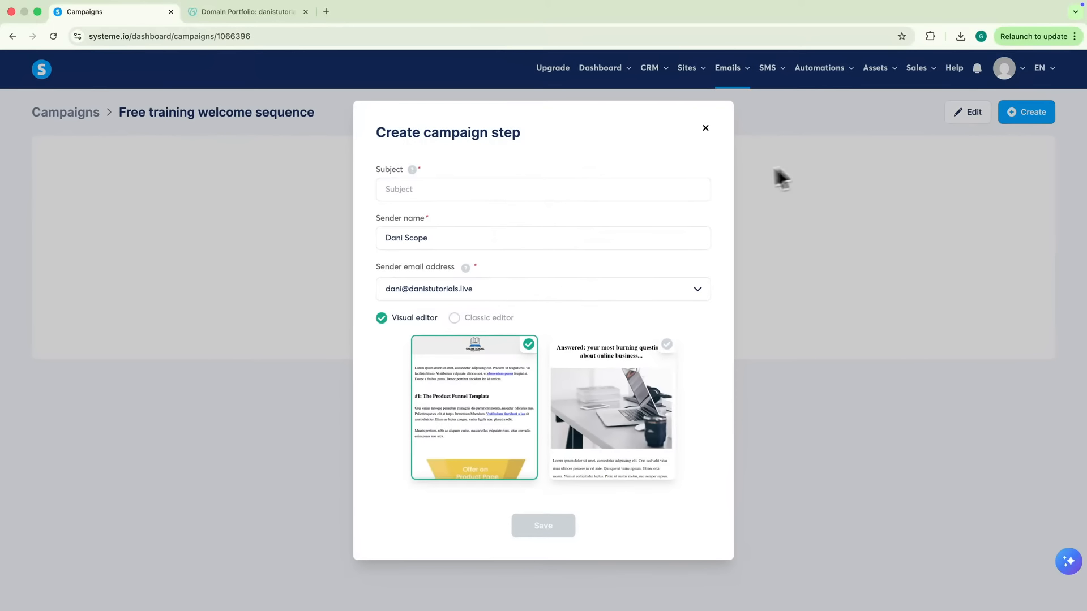
pyautogui.click(630, 182)
pyautogui.write('Your Free Training Is Here')
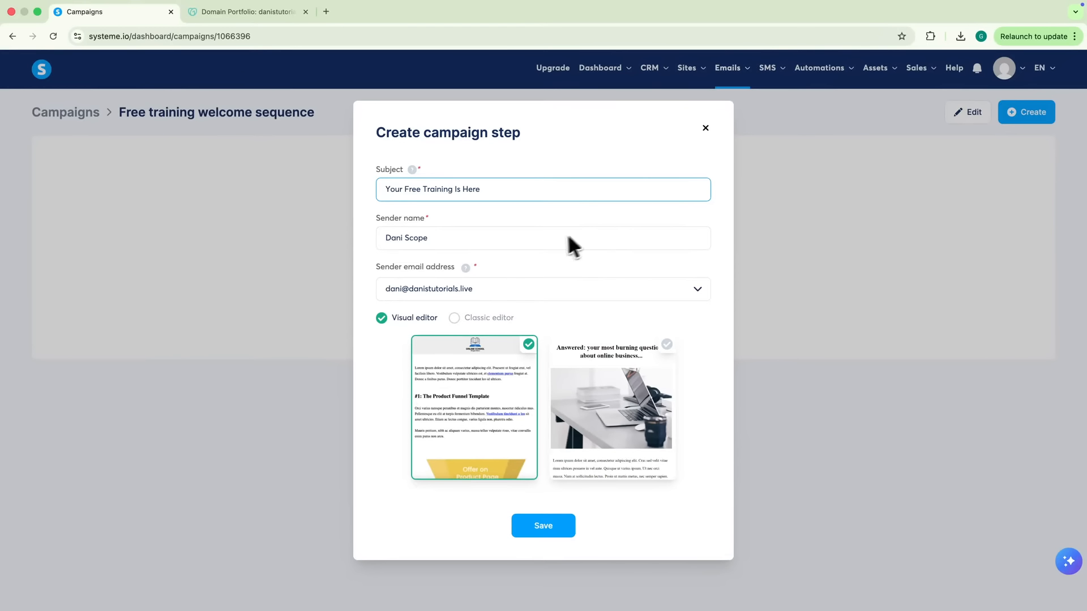
pyautogui.doubleClick(549, 238)
pyautogui.press('BackSpace')
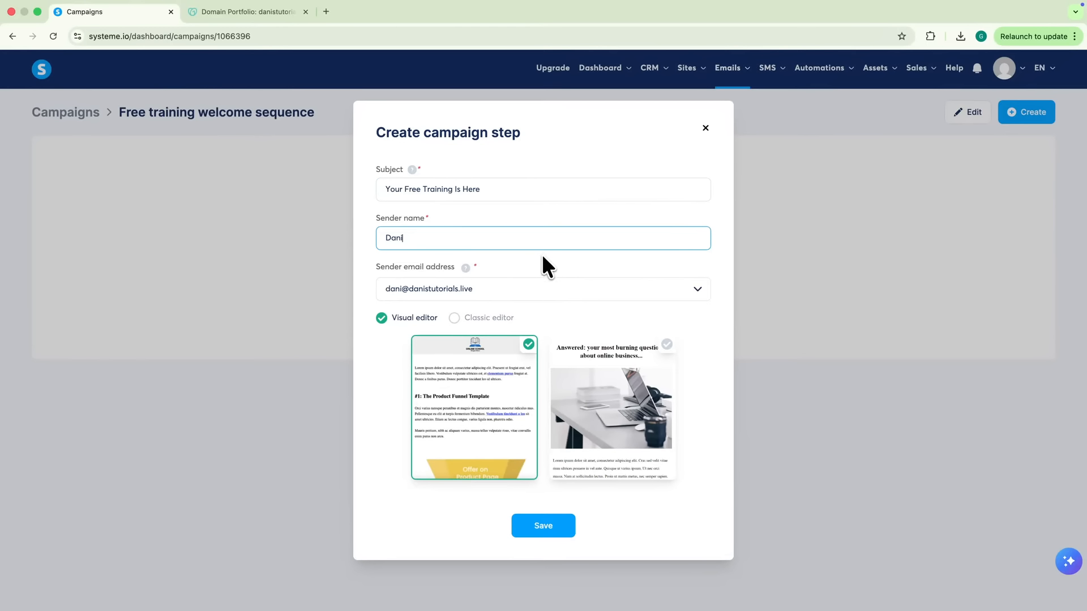
pyautogui.click(568, 368)
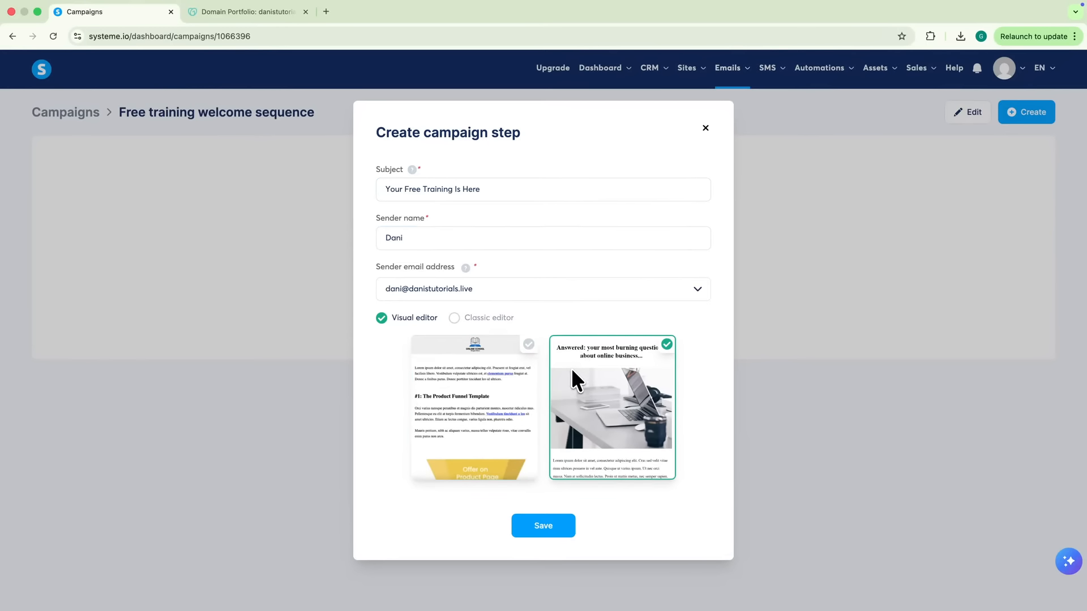
pyautogui.click(481, 371)
pyautogui.click(466, 317)
pyautogui.click(545, 444)
# Start the body with 'Hi {first_name},' and a new line beginning 'Thanks f'
pyautogui.write('Hi')
pyautogui.click(444, 277)
pyautogui.click(403, 318)
pyautogui.write(',')
pyautogui.press('Return')
pyautogui.press('Return')
pyautogui.write('Thanks f')
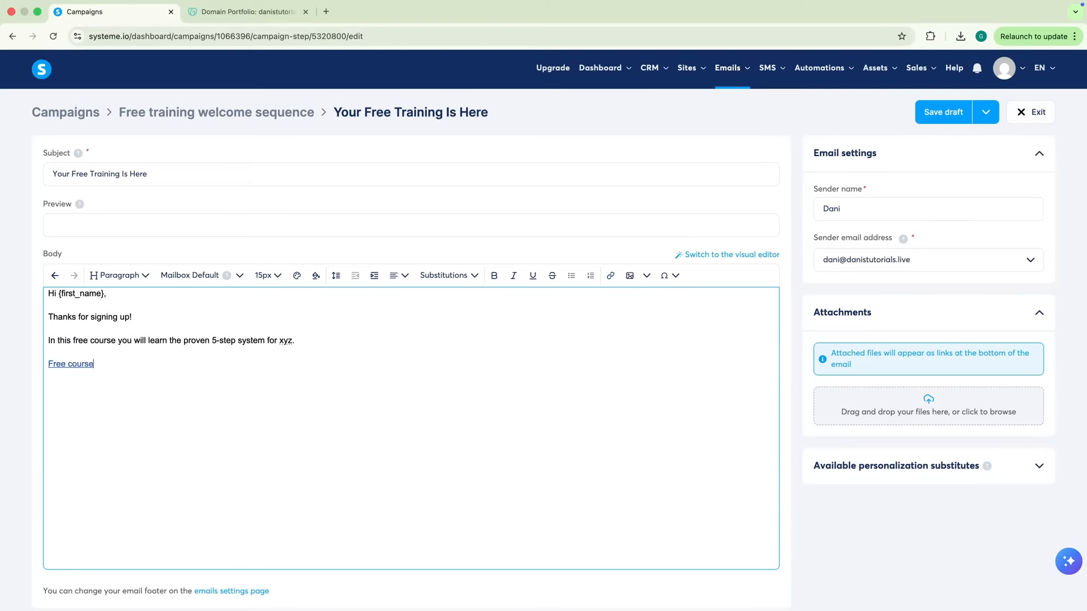
# Remove the link from 'Free course' and save and publish the email
pyautogui.click(70, 363)
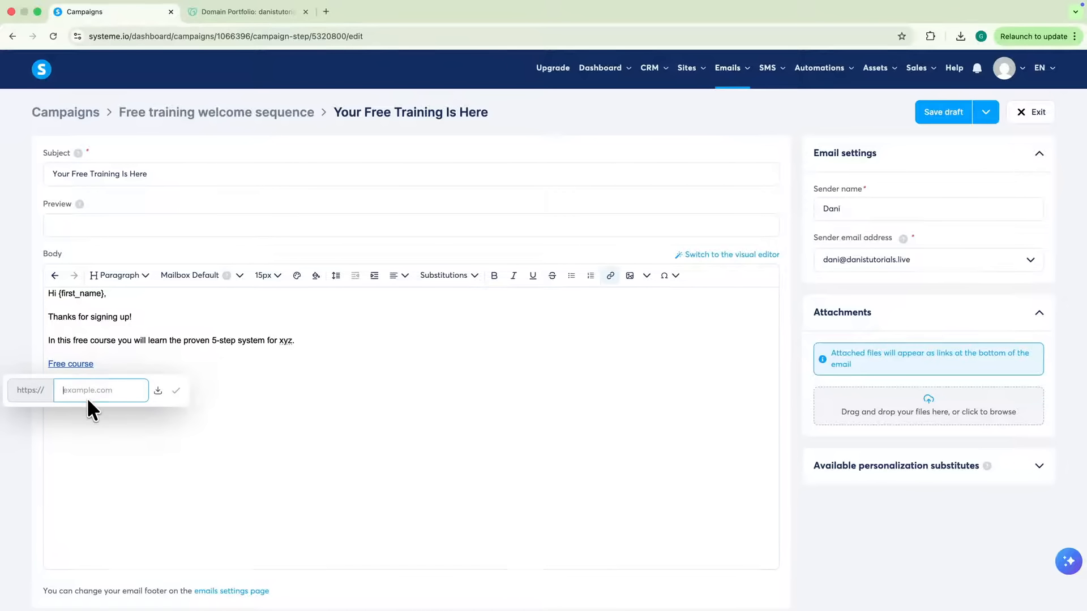
pyautogui.click(84, 403)
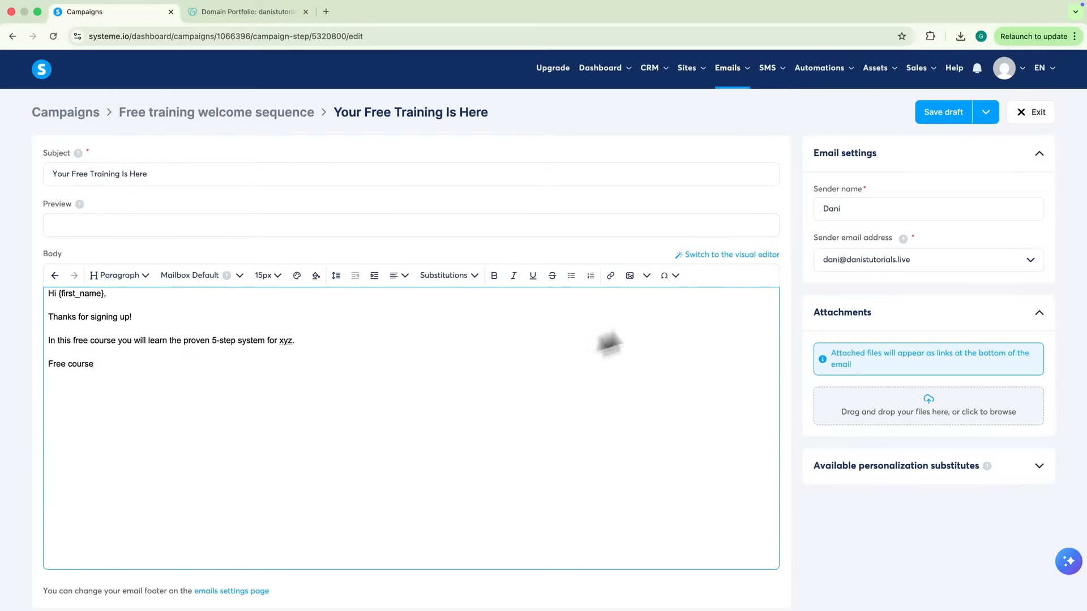
pyautogui.click(994, 111)
pyautogui.click(923, 144)
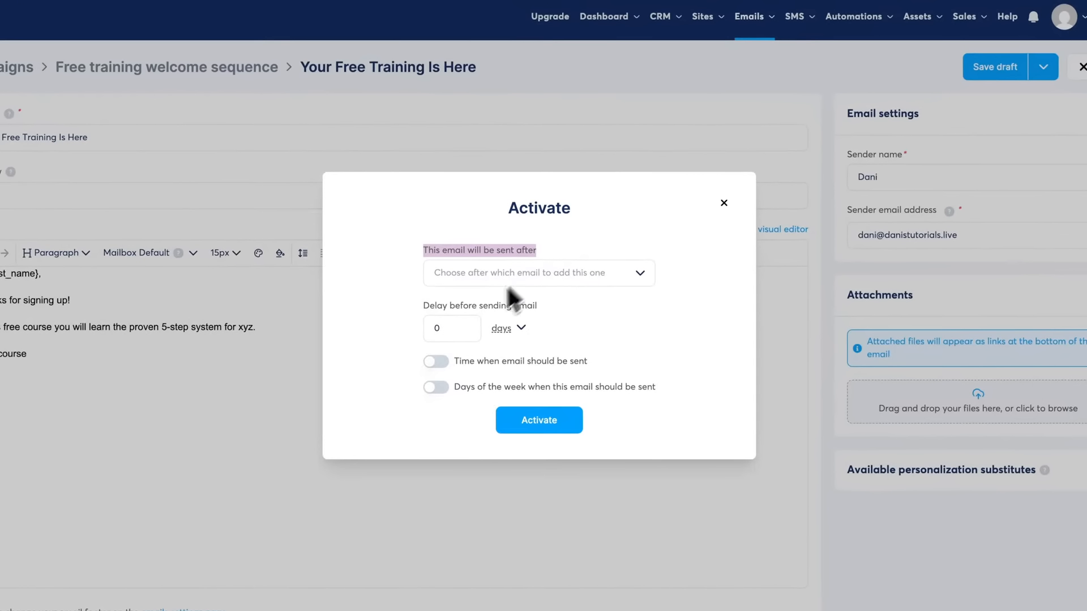
# Activate the welcome email to send with a 0-day delay
pyautogui.doubleClick(453, 335)
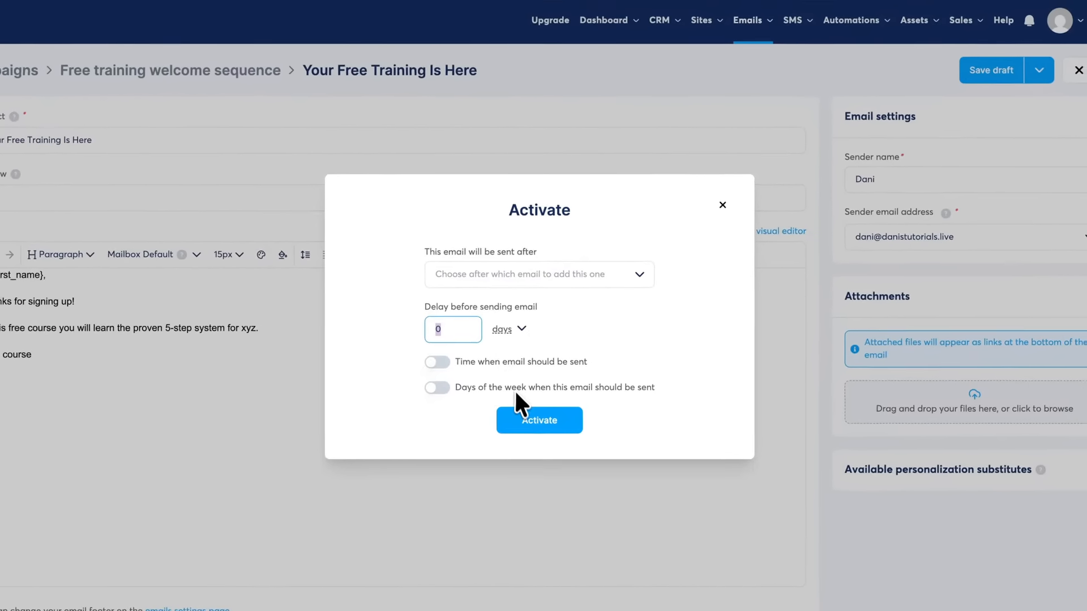
pyautogui.click(539, 420)
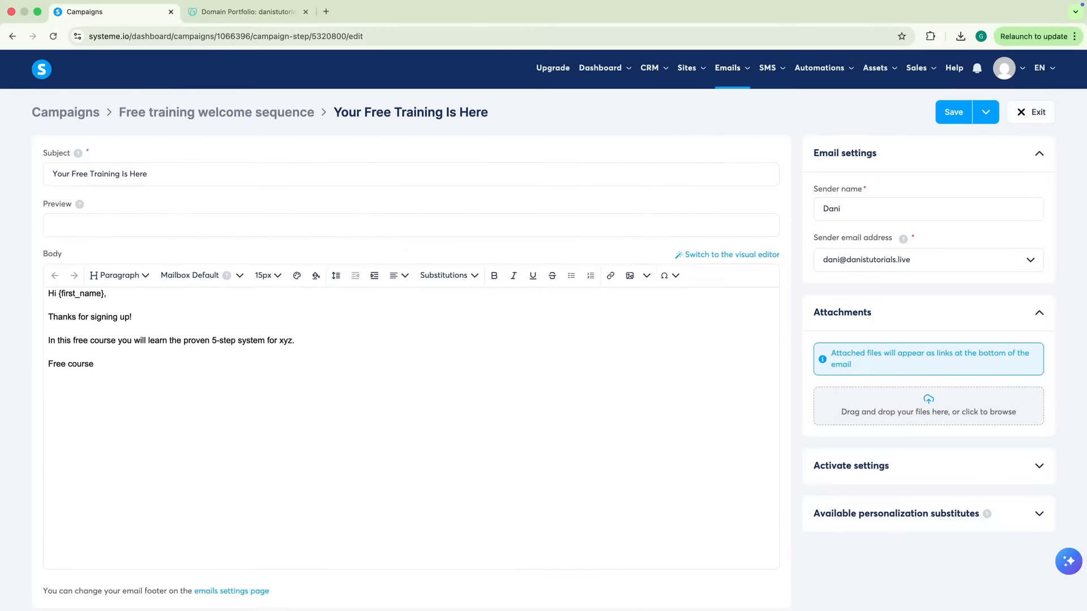
pyautogui.moveTo(686, 71)
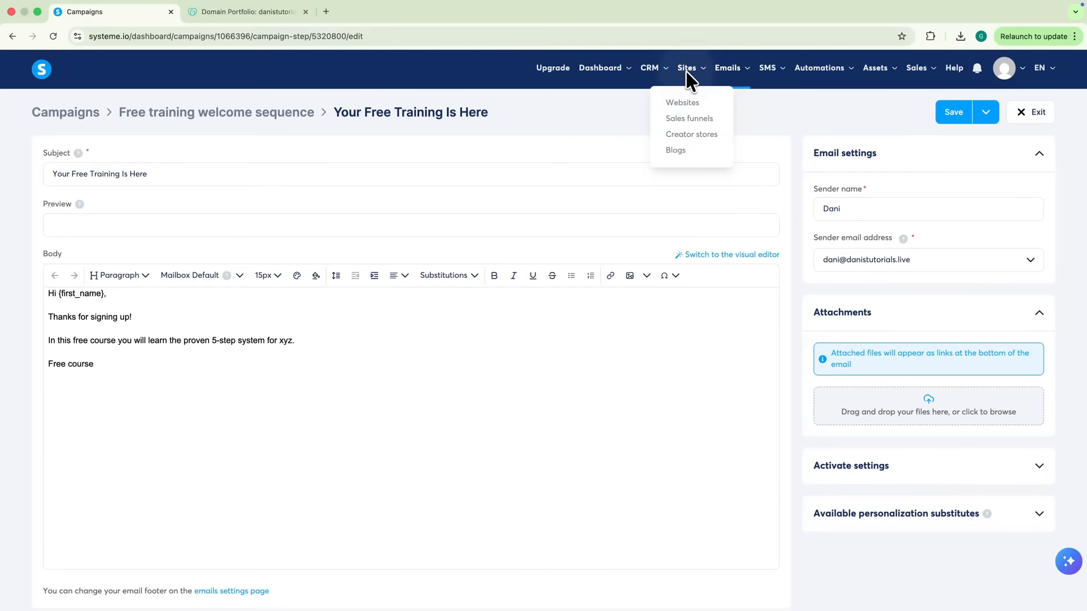
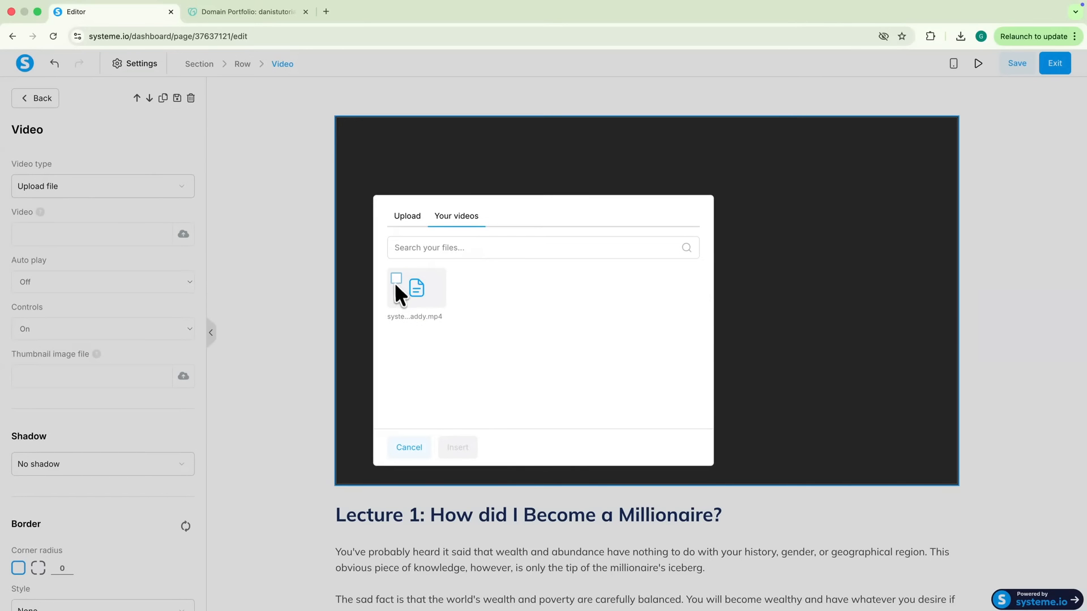
# Embed the uploaded systeme.iogodaddy.mp4 video above the Lecture 1 text with controls on, save, and exit
pyautogui.click(457, 445)
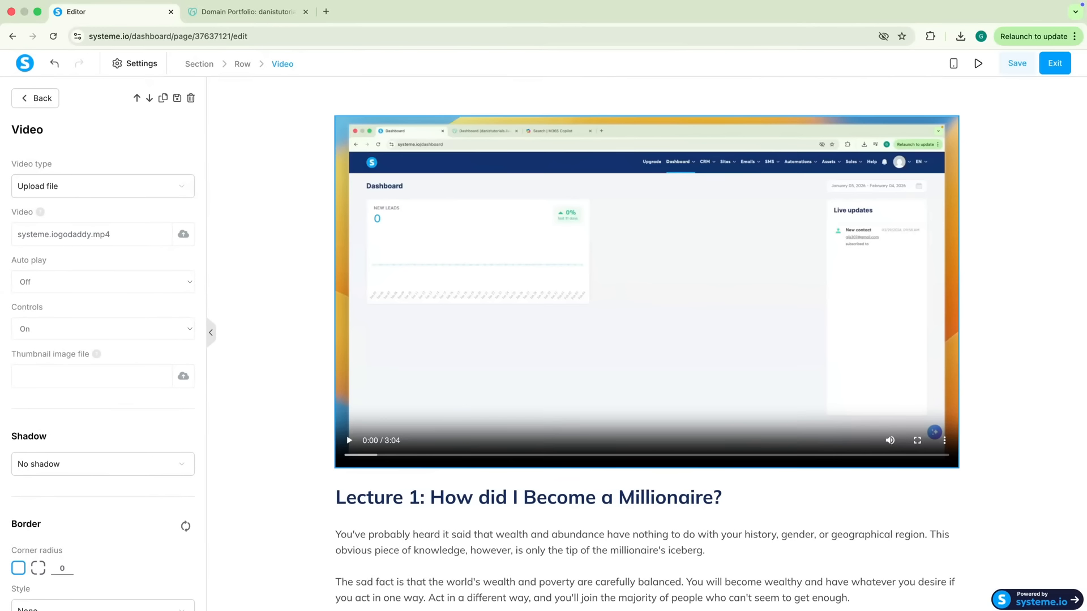
pyautogui.click(114, 332)
pyautogui.click(49, 327)
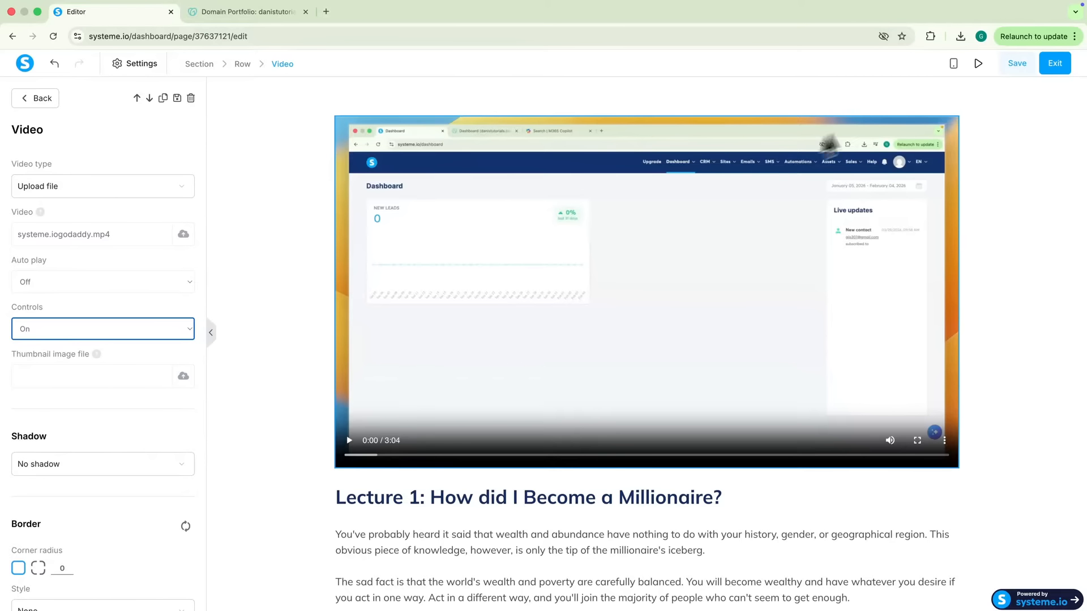
pyautogui.click(1015, 65)
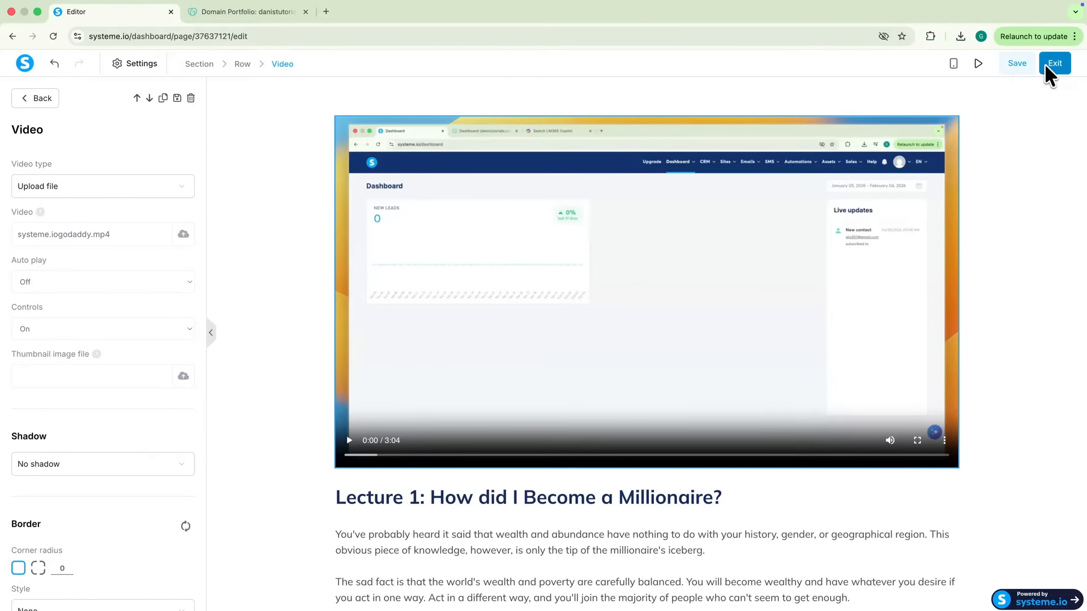
pyautogui.click(1044, 63)
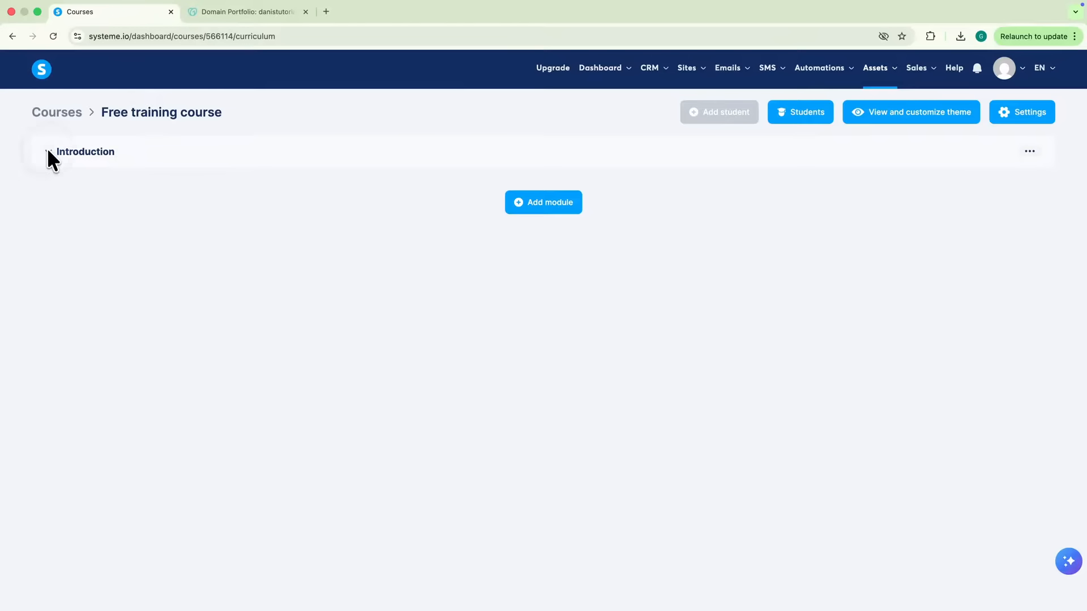
# Duplicate the Welcome to the course lecture into '(Copy) Welcome to the course' and save its settings
pyautogui.click(49, 153)
pyautogui.click(1029, 185)
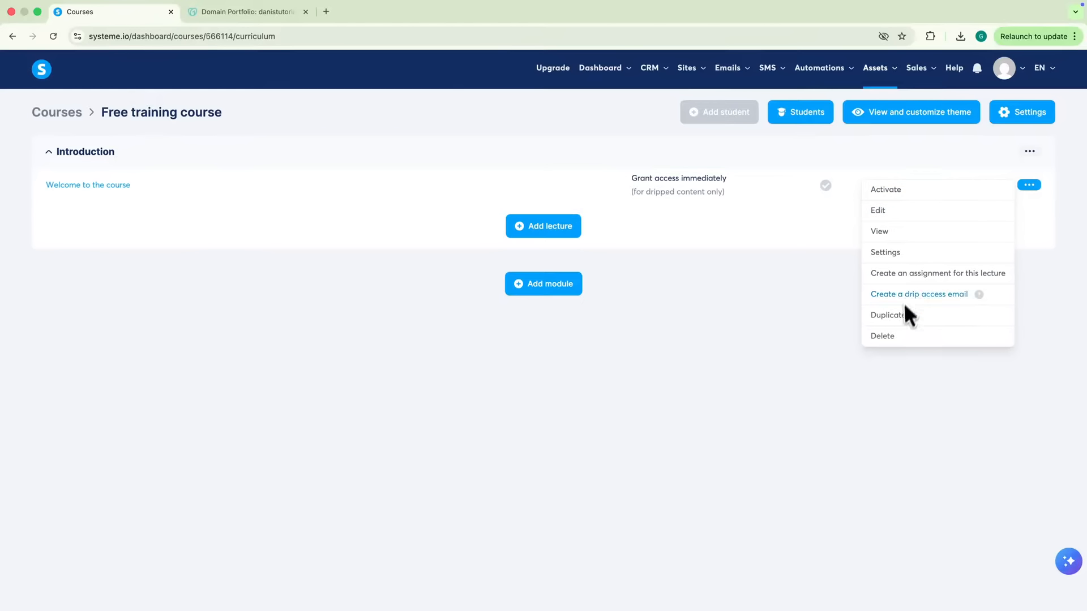
pyautogui.click(903, 315)
pyautogui.click(646, 368)
pyautogui.click(1028, 219)
pyautogui.click(900, 287)
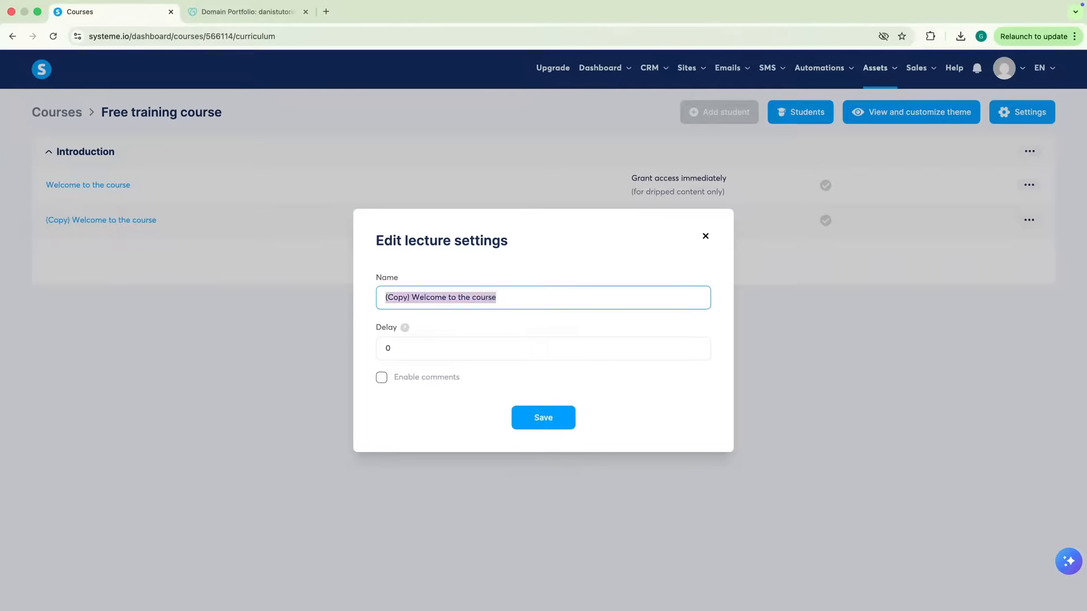
pyautogui.click(536, 416)
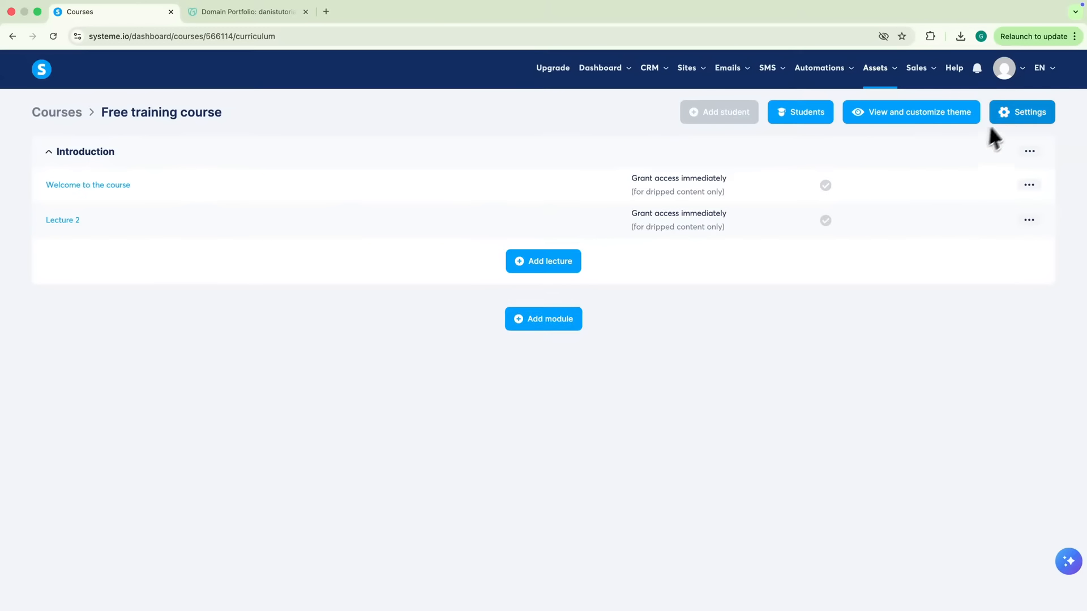
# Enter the instructor's name and set the existing portrait image as the course logo
pyautogui.click(1008, 113)
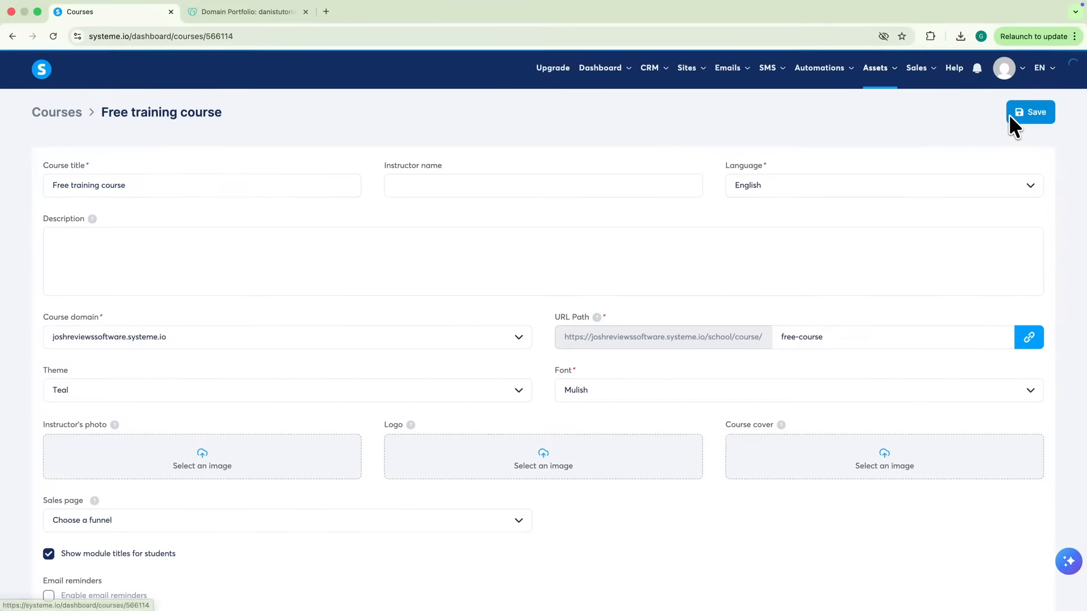
pyautogui.click(424, 188)
pyautogui.write('Dani')
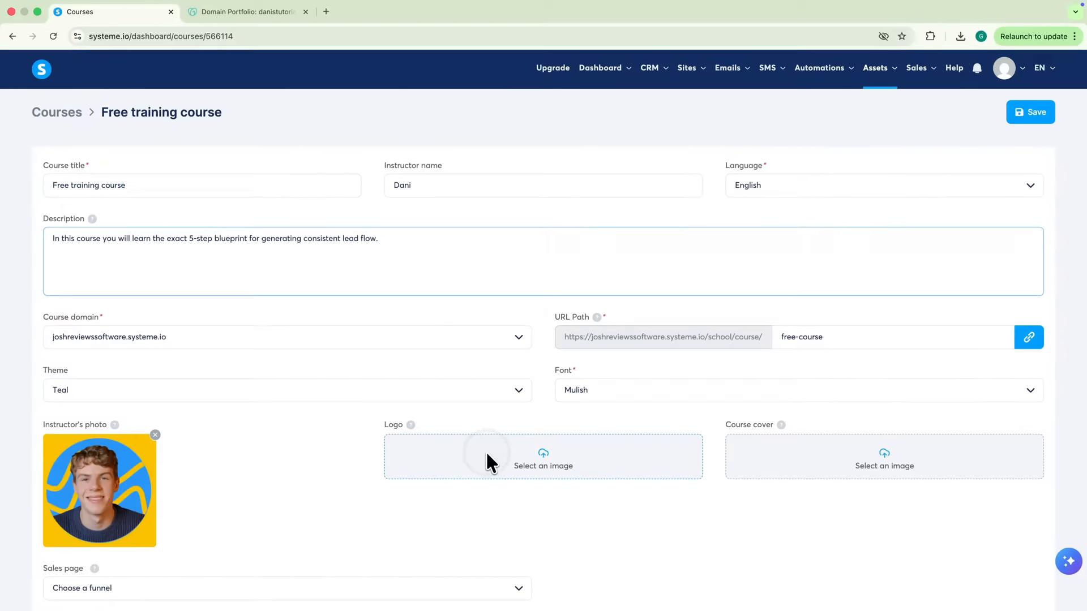
pyautogui.click(490, 459)
pyautogui.click(447, 294)
pyautogui.click(862, 496)
# Upload 83.jpg as the course cover, save the settings, and return to the Courses list
pyautogui.click(865, 469)
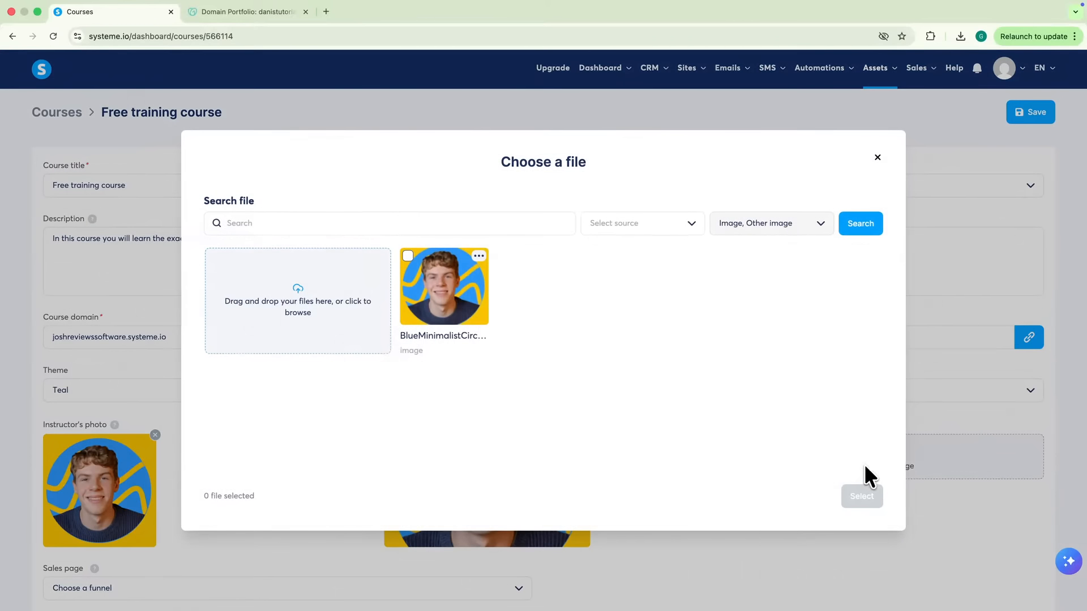
pyautogui.click(263, 313)
pyautogui.click(421, 283)
pyautogui.click(759, 449)
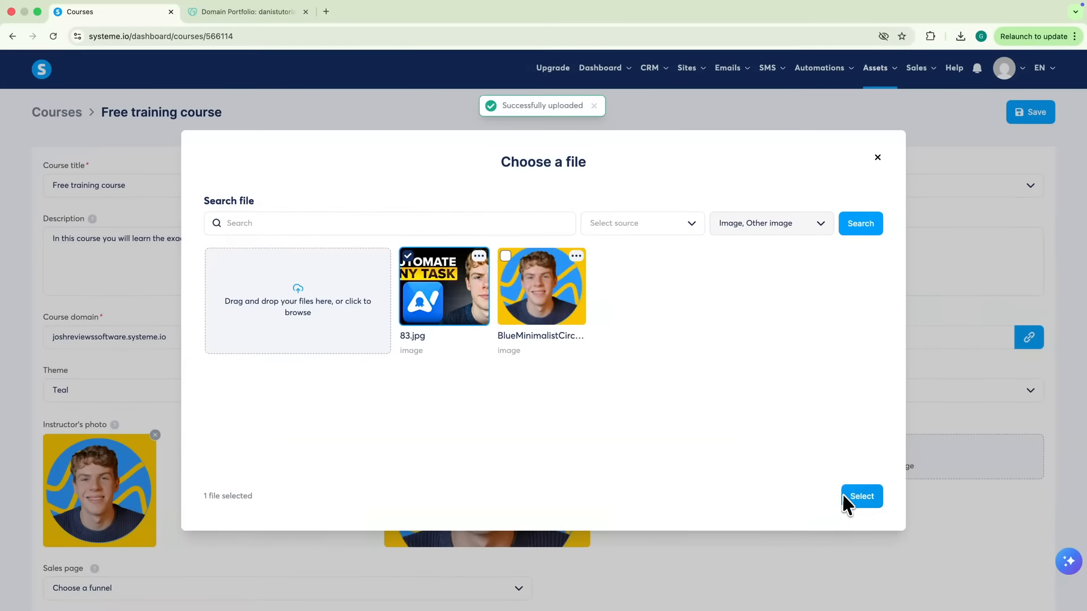
pyautogui.click(843, 494)
pyautogui.click(1018, 105)
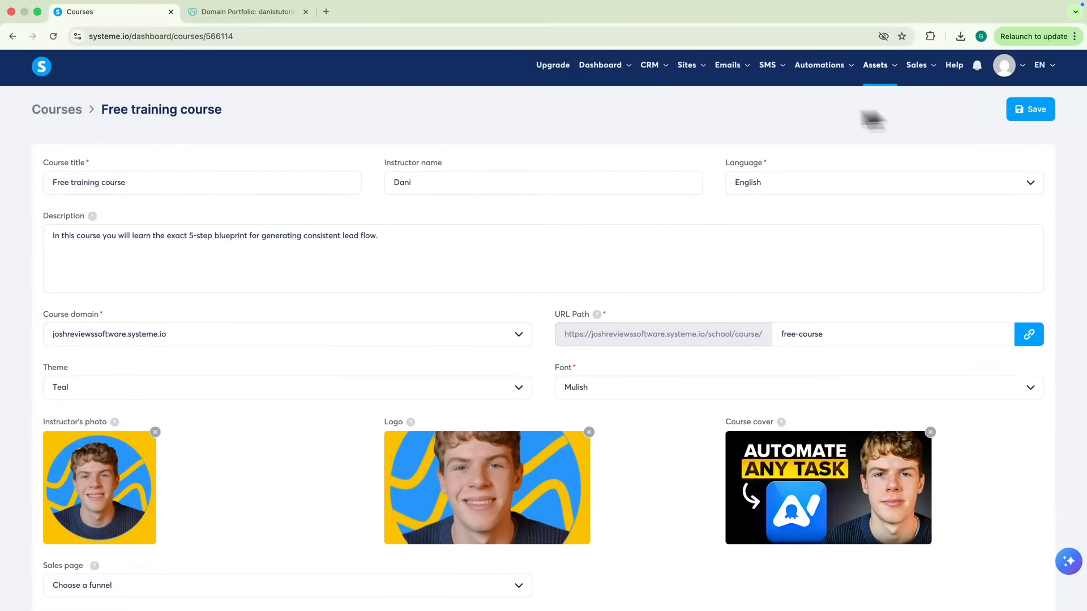
pyautogui.click(59, 112)
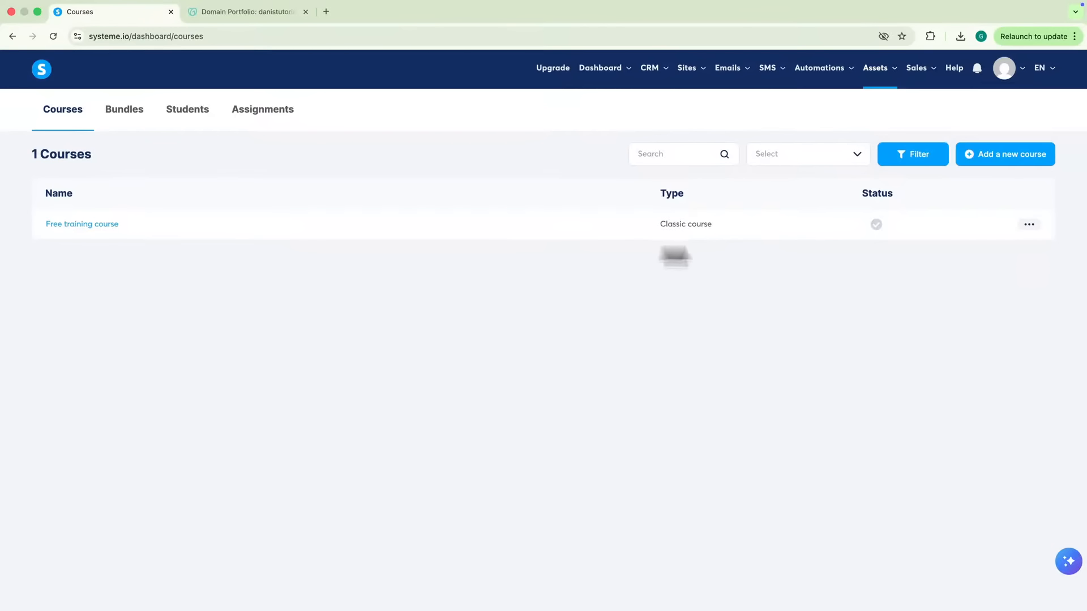
# Activate the Free training course from its actions menu and confirm
pyautogui.click(1029, 224)
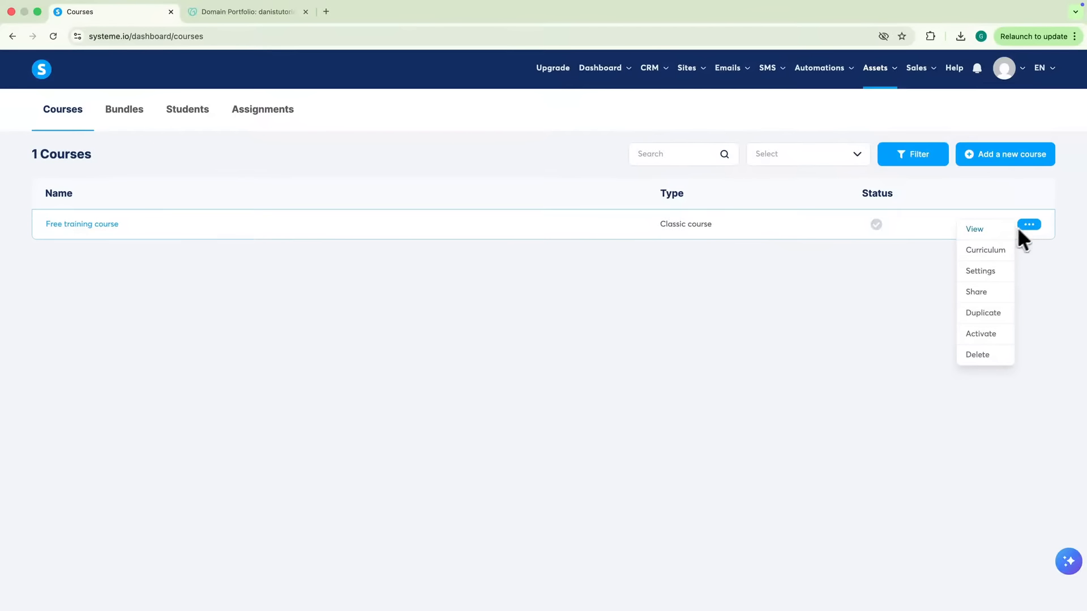
pyautogui.click(977, 337)
pyautogui.click(626, 369)
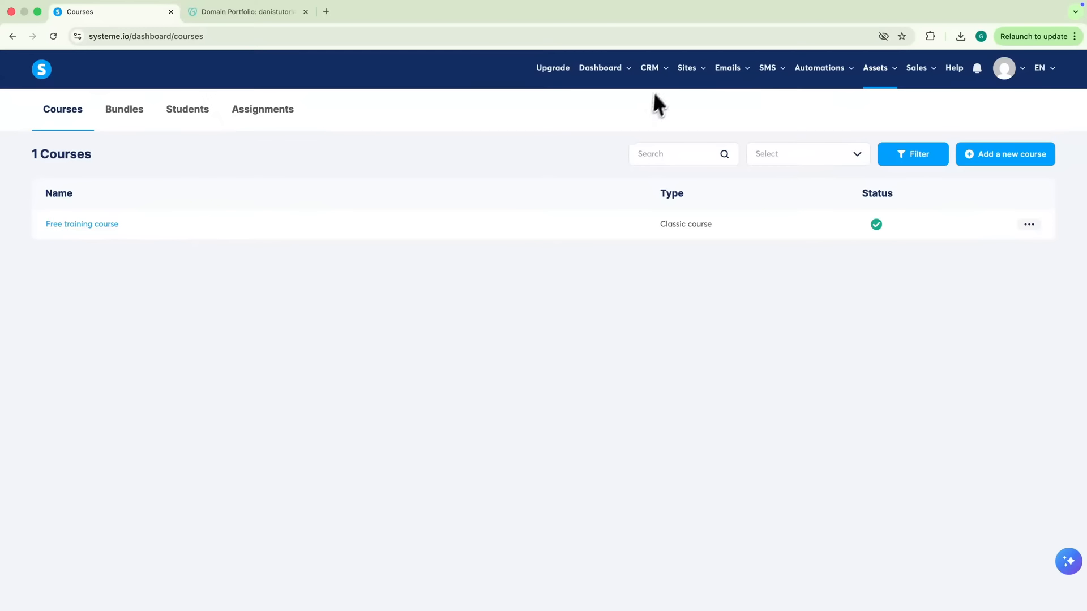
# Create a Sell-goal funnel named 'Course sales funnel' in U.S. Dollars and open it
pyautogui.moveTo(695, 69)
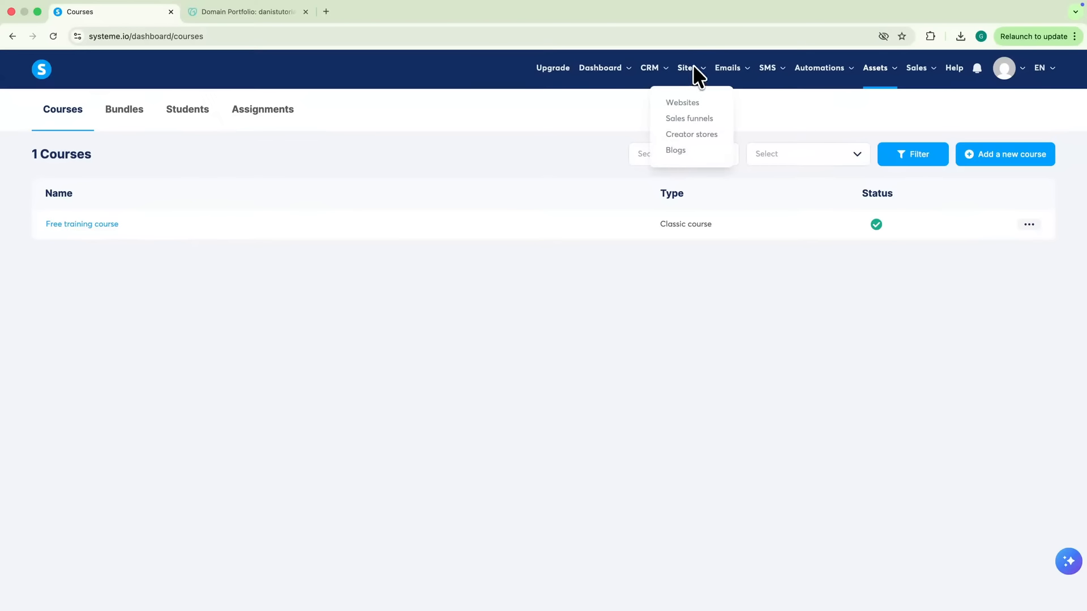
pyautogui.click(693, 118)
pyautogui.click(1014, 112)
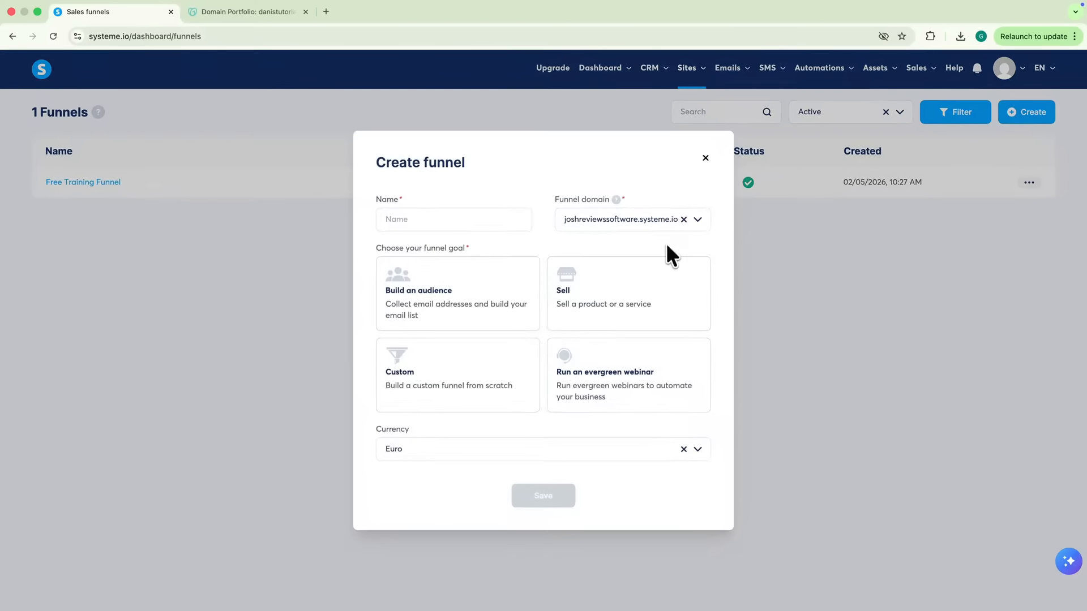
pyautogui.click(636, 298)
pyautogui.click(424, 227)
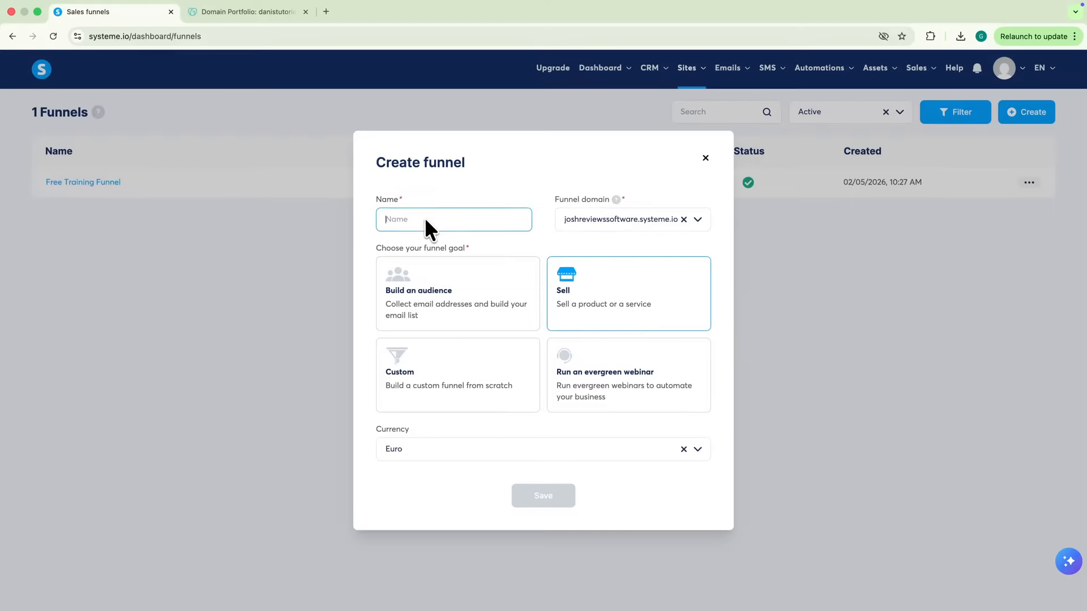
pyautogui.write('Course sales')
pyautogui.write('funnel')
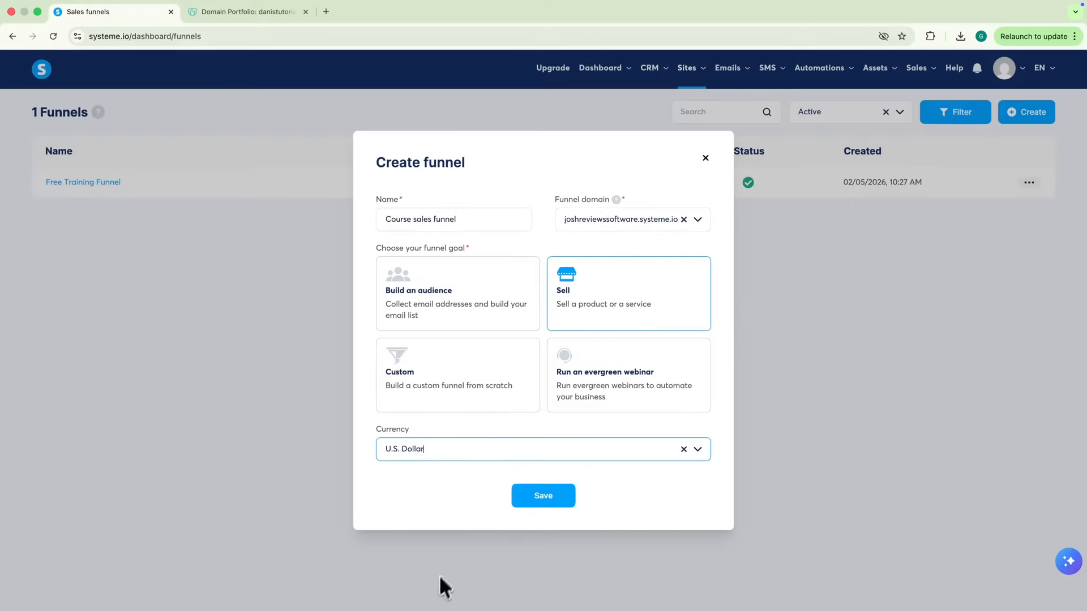
pyautogui.click(539, 496)
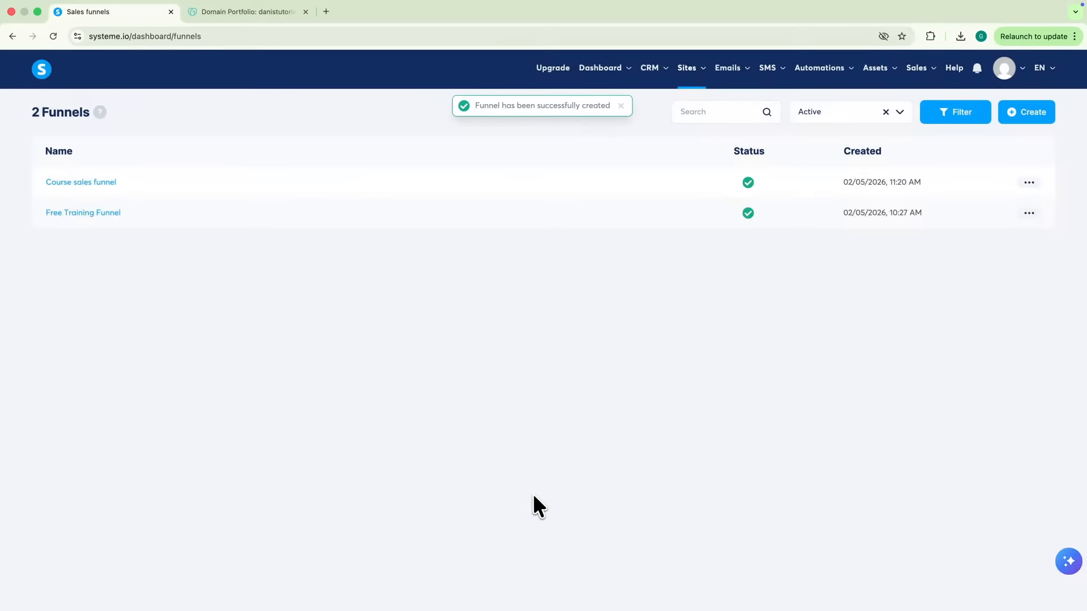
pyautogui.click(77, 181)
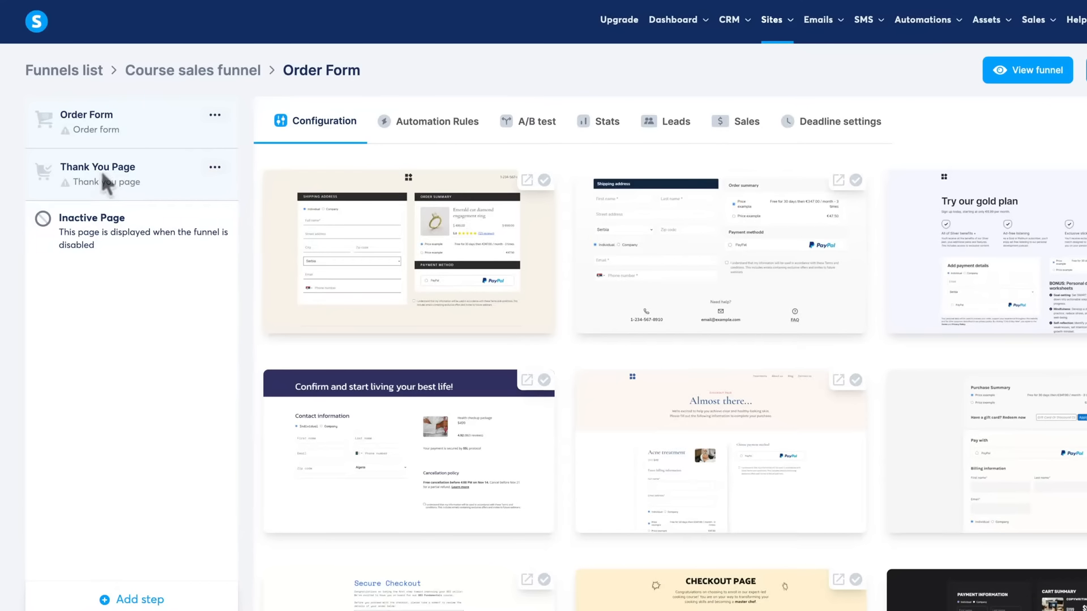
# Add a templated Sales page step at the top of the funnel and give the Order Form a template
pyautogui.click(128, 600)
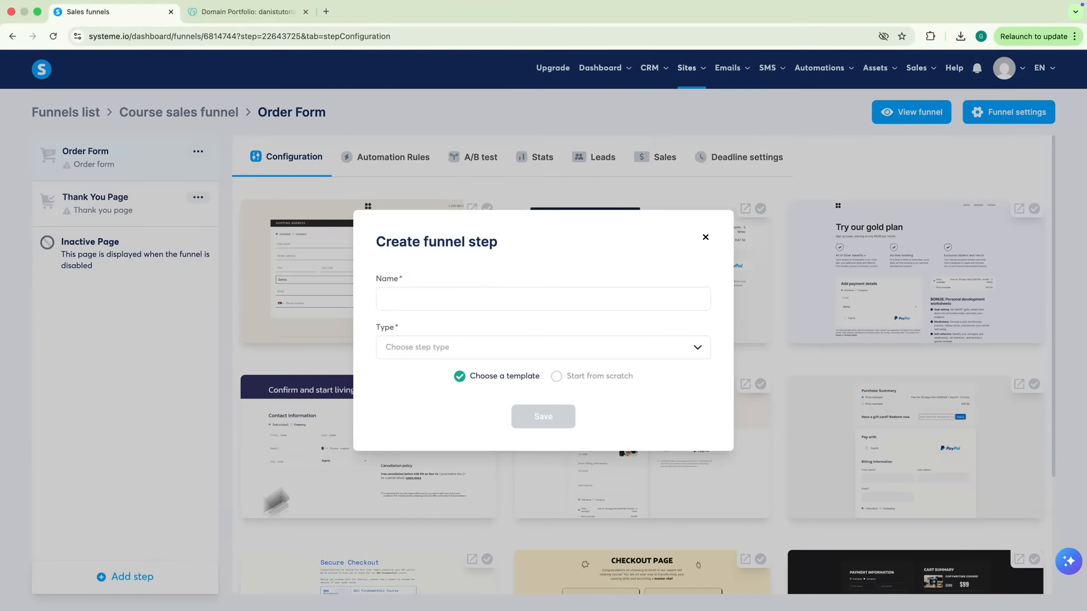
pyautogui.click(437, 347)
pyautogui.click(410, 392)
pyautogui.click(541, 417)
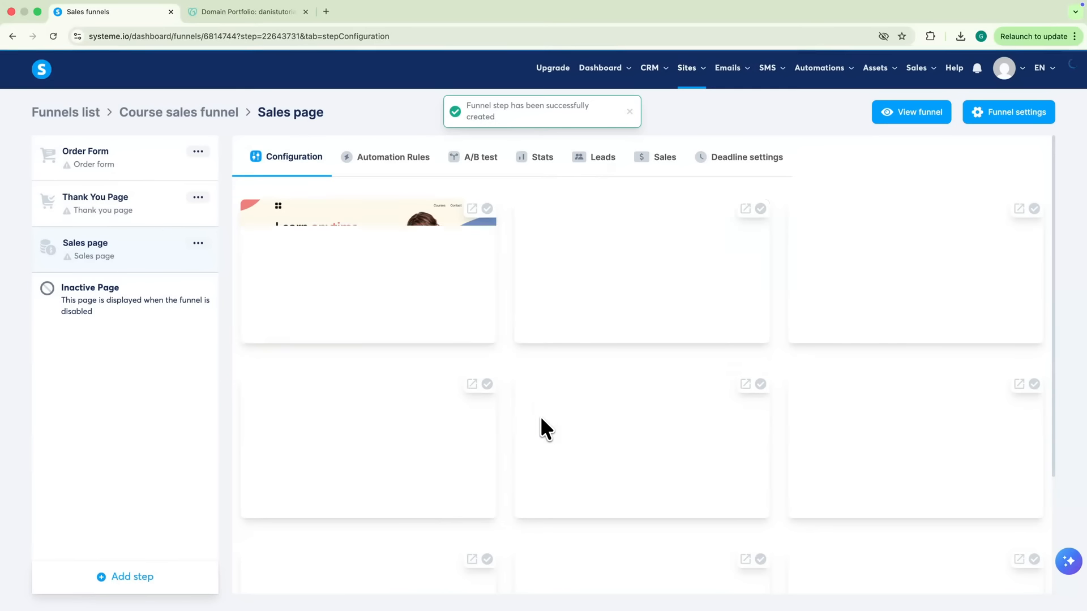
pyautogui.moveTo(142, 255); pyautogui.dragTo(134, 160)
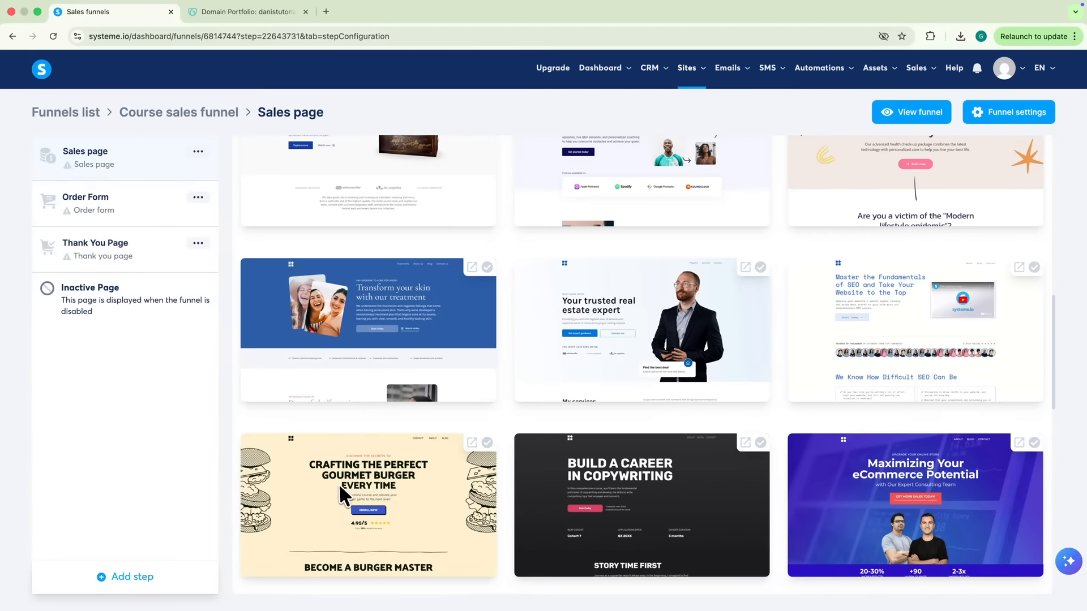
pyautogui.click(338, 483)
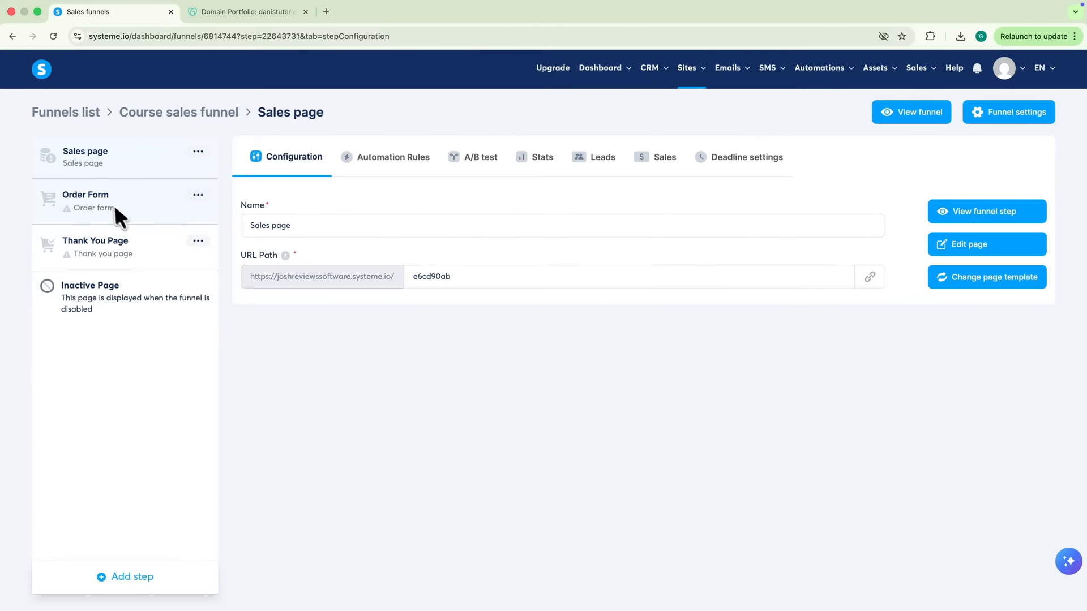
pyautogui.click(111, 203)
pyautogui.click(383, 267)
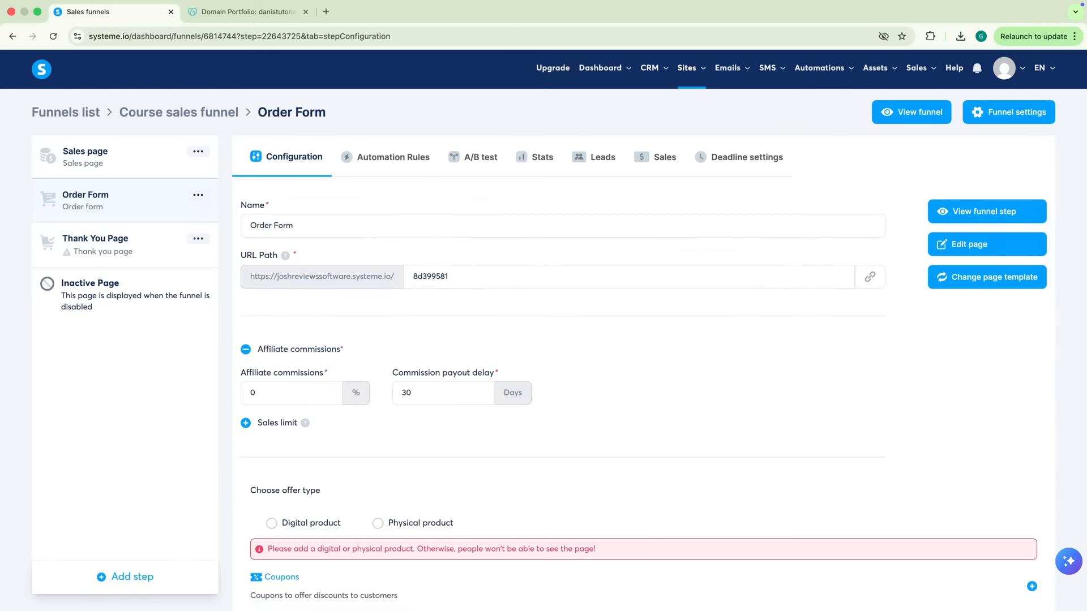
# Make the Order Form offer a new digital product named 'Course'
pyautogui.scroll(-3, 379, 267)
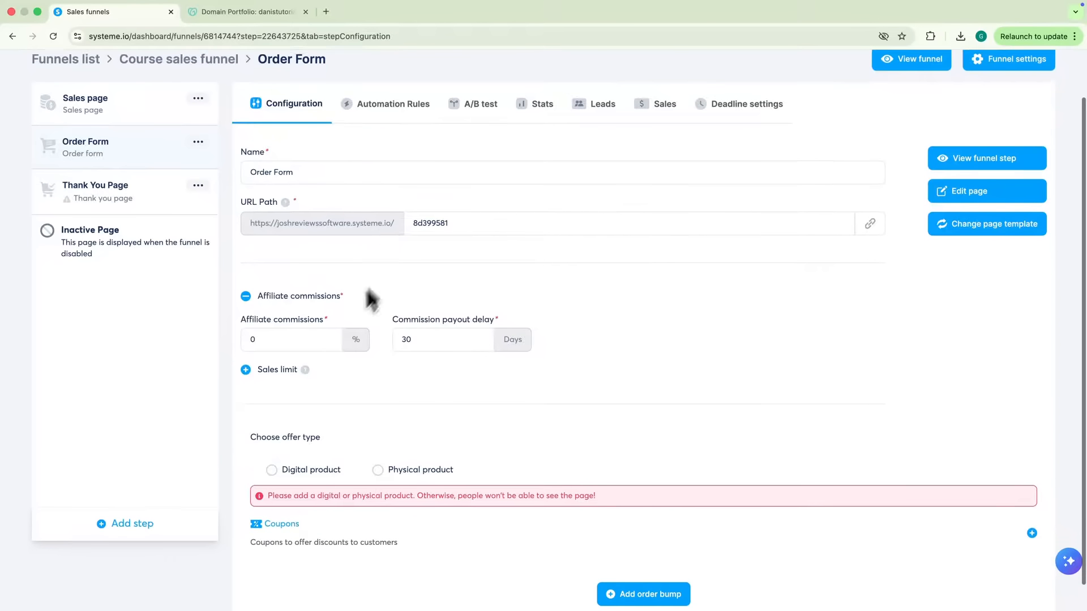
pyautogui.moveTo(246, 417); pyautogui.dragTo(326, 425)
pyautogui.click(297, 450)
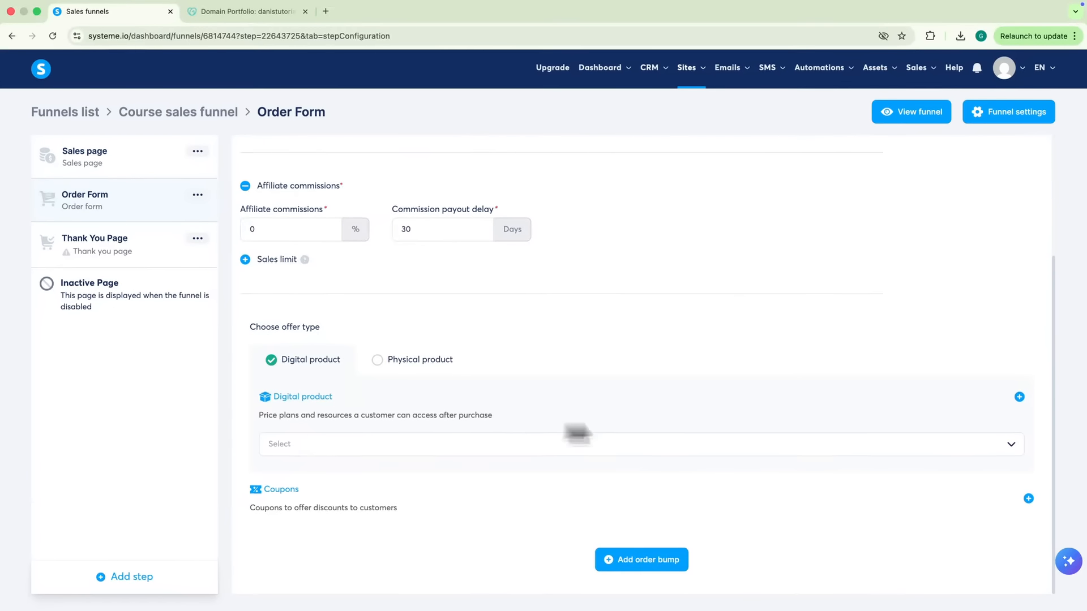
pyautogui.click(1019, 397)
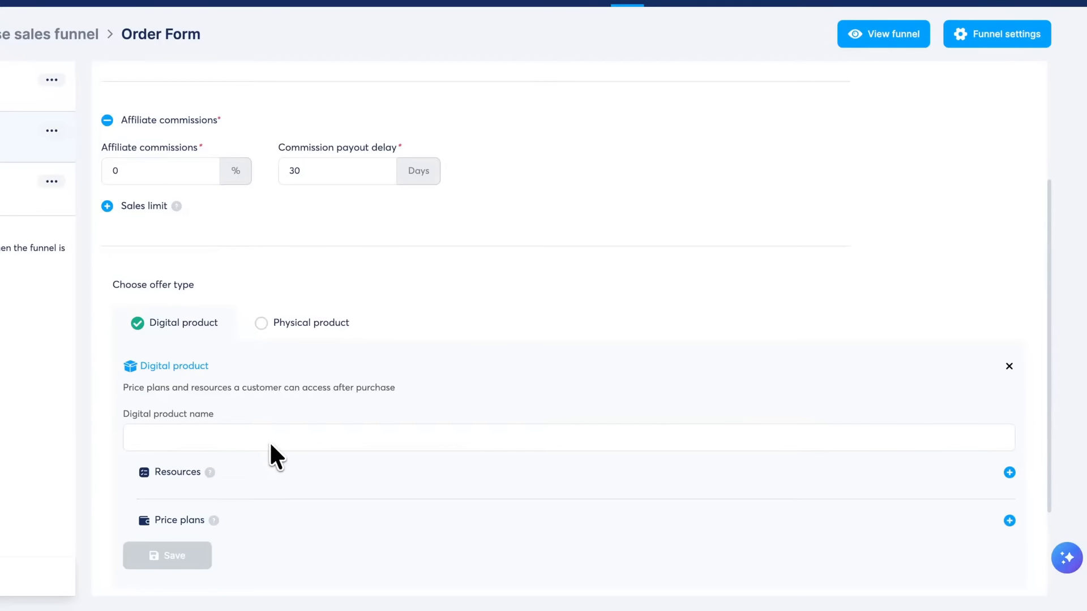
pyautogui.click(270, 445)
pyautogui.write('Course')
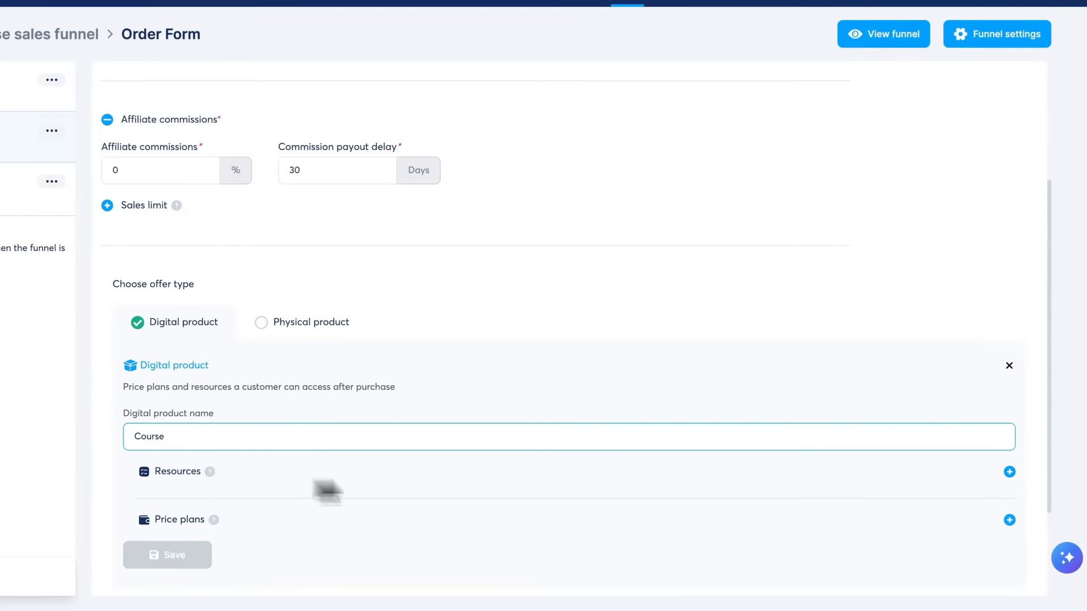
# Add the Free training course as the product's resource with full access
pyautogui.click(1008, 473)
pyautogui.click(201, 502)
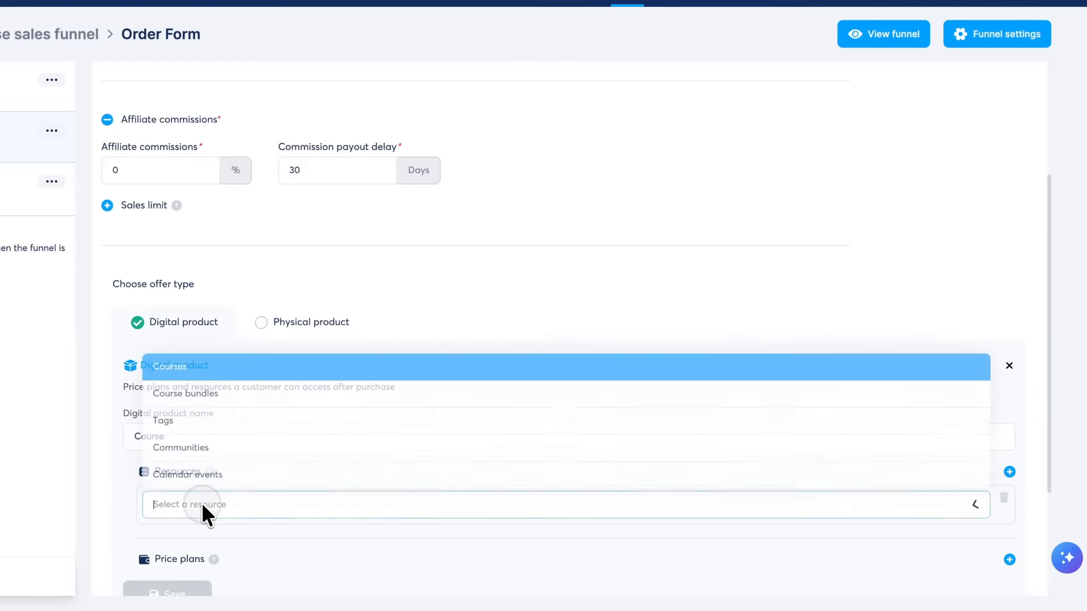
pyautogui.click(189, 368)
pyautogui.click(182, 537)
pyautogui.click(188, 569)
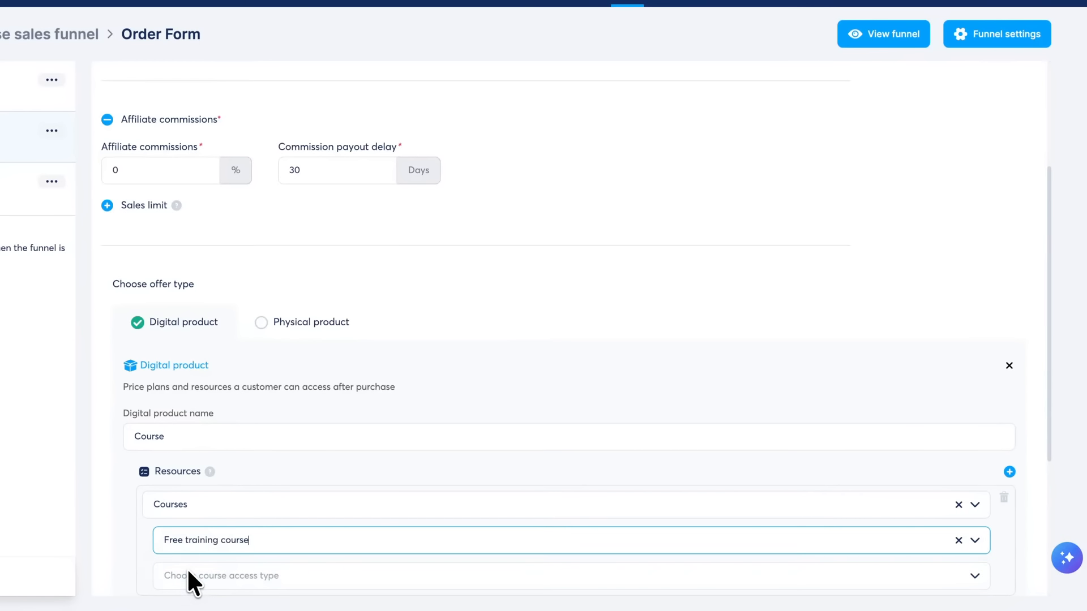
pyautogui.scroll(-2, 186, 568)
pyautogui.click(202, 502)
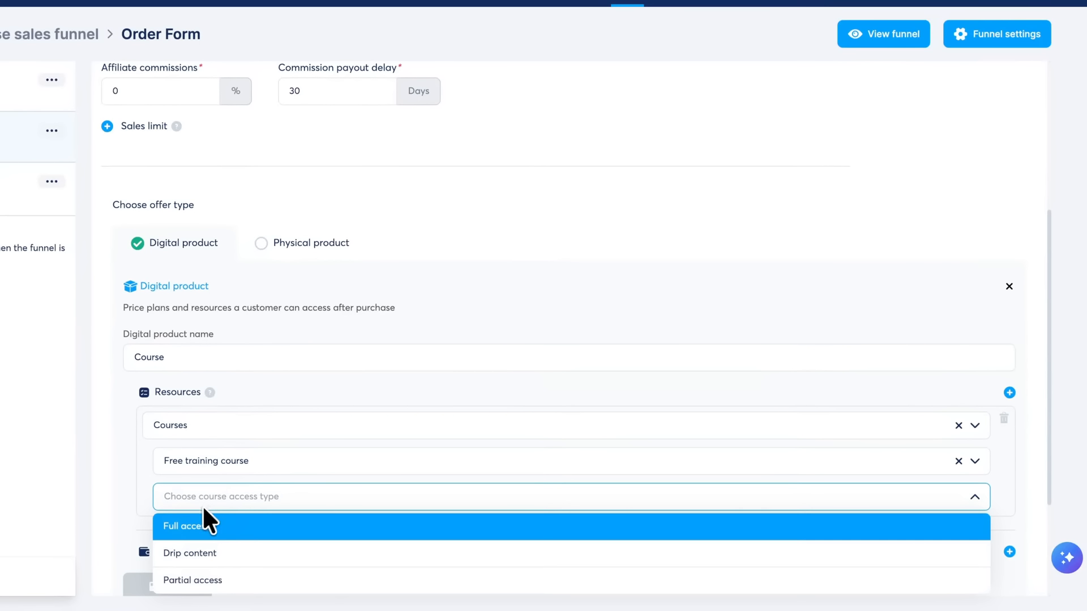
pyautogui.click(190, 528)
pyautogui.scroll(-5, 191, 529)
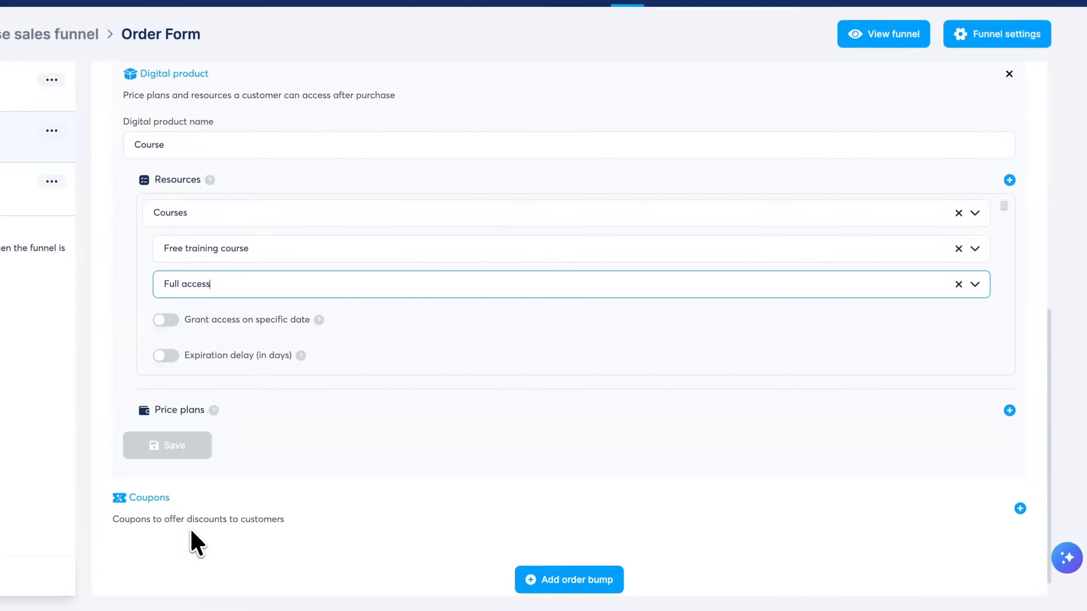
# Create a 197 USD tax-inclusive one-time price plan and save the offer
pyautogui.click(1009, 411)
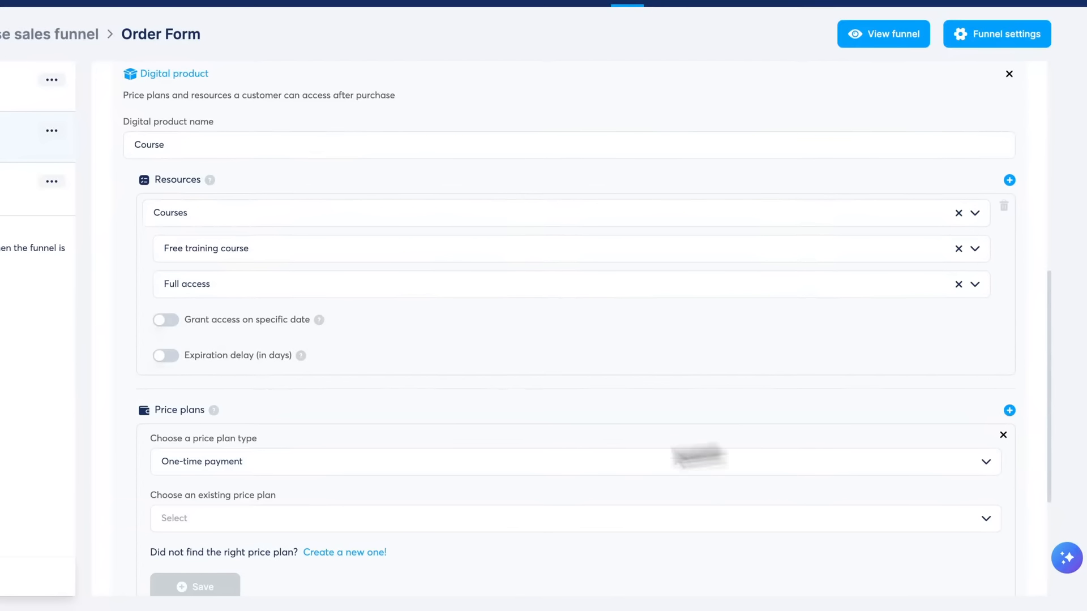
pyautogui.click(195, 516)
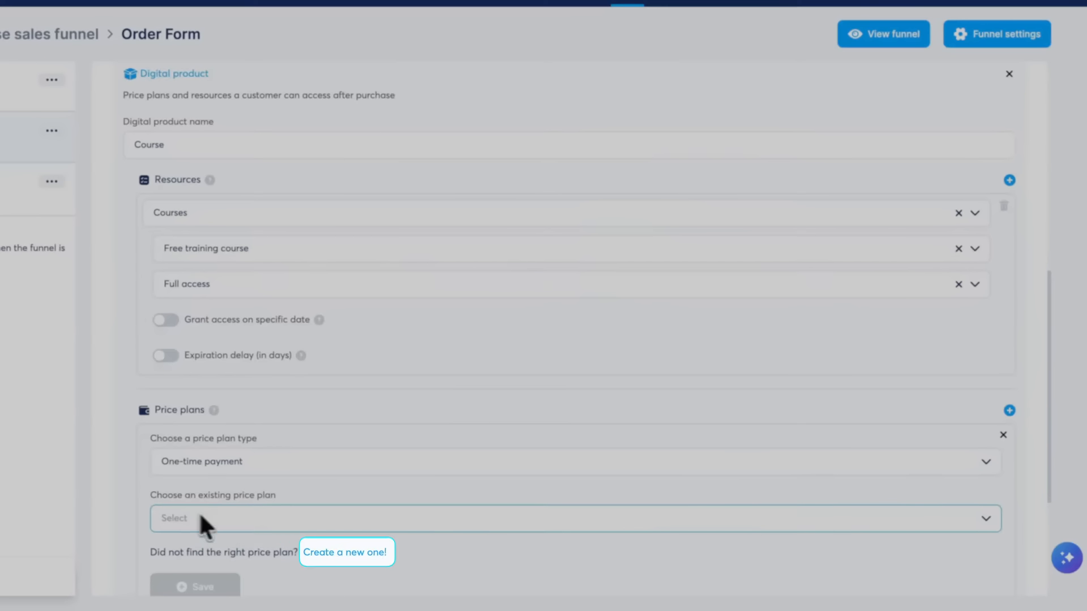
pyautogui.click(324, 550)
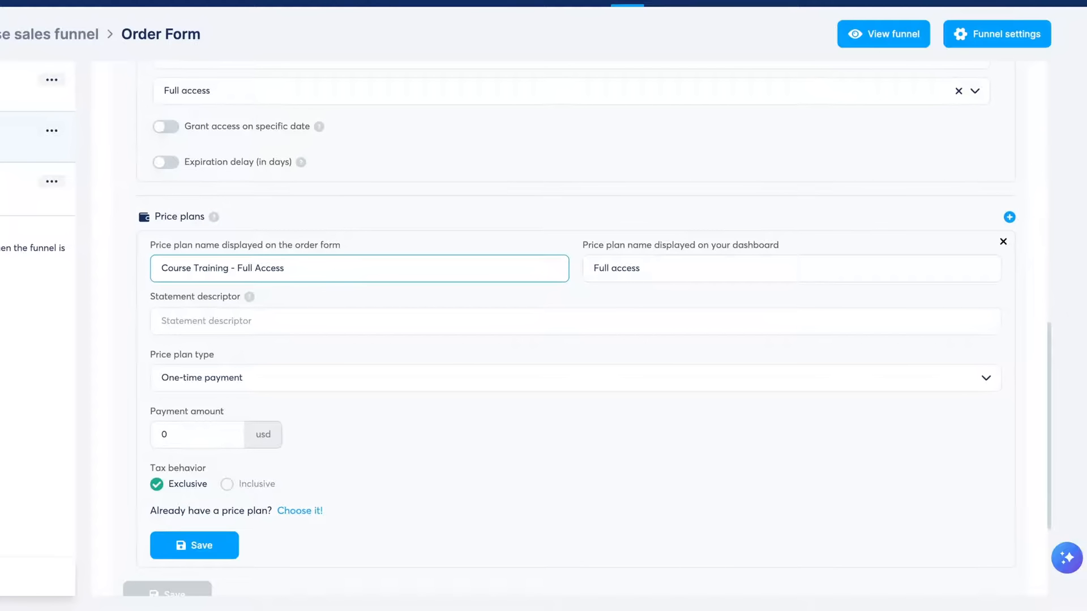
pyautogui.click(206, 433)
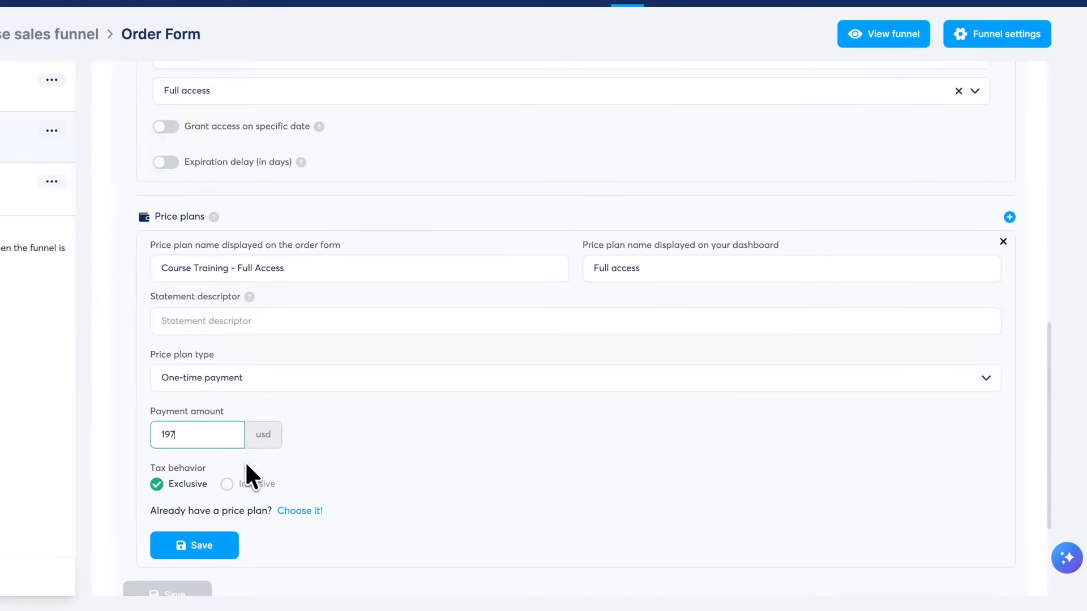
pyautogui.click(248, 484)
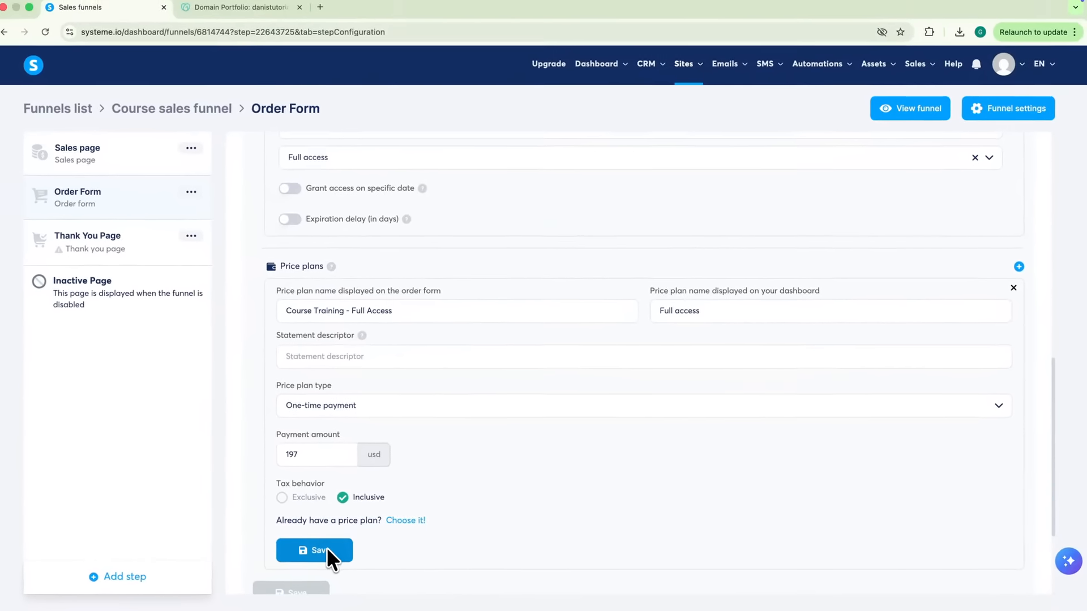
pyautogui.click(327, 548)
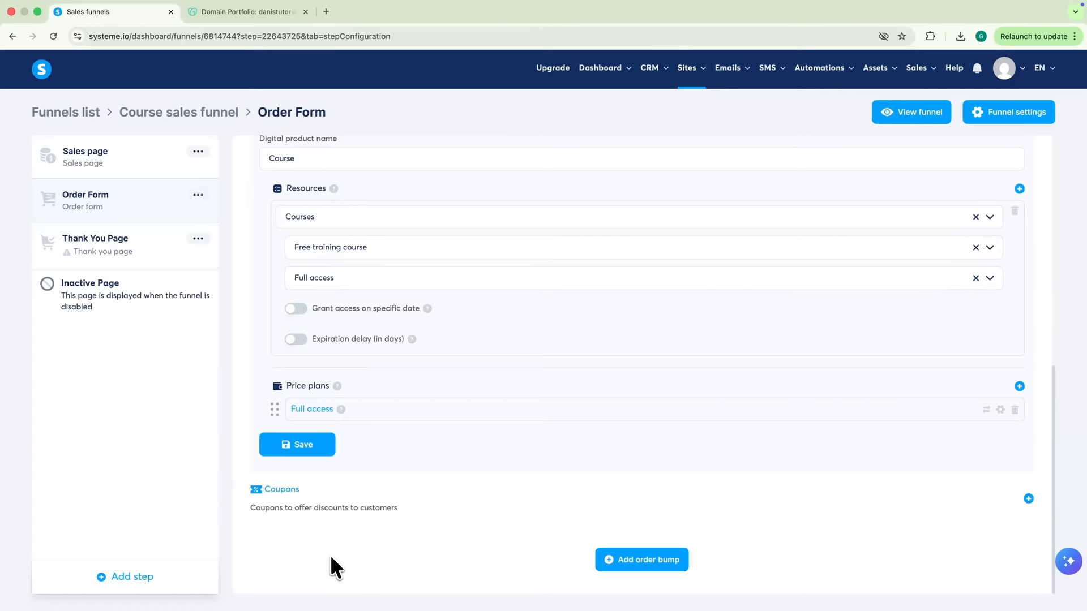
pyautogui.click(296, 444)
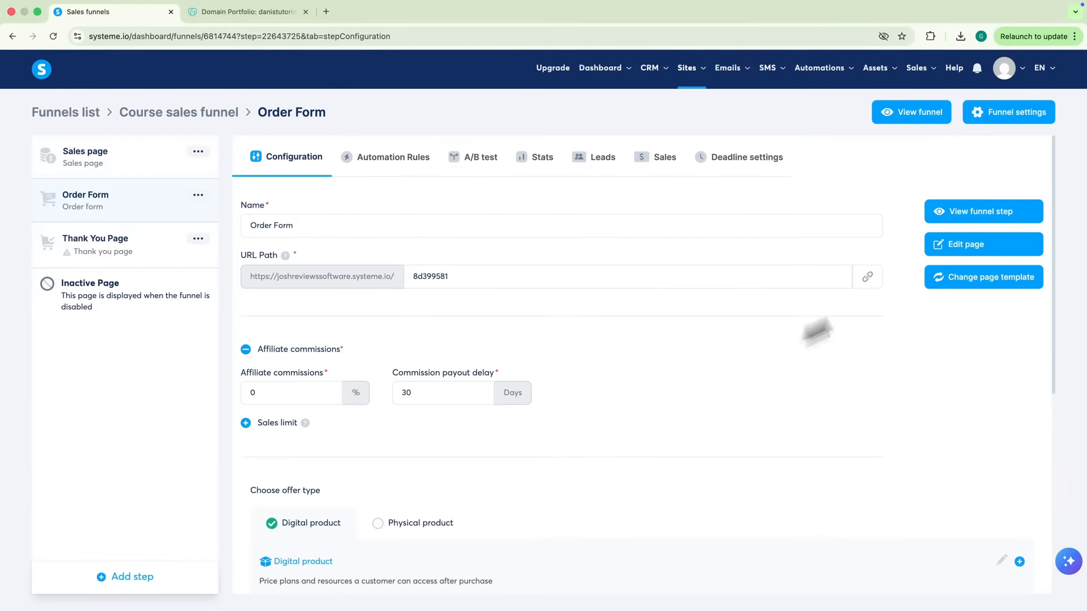
pyautogui.click(957, 244)
# Delete the Shipping Address row from the order form page
pyautogui.click(633, 146)
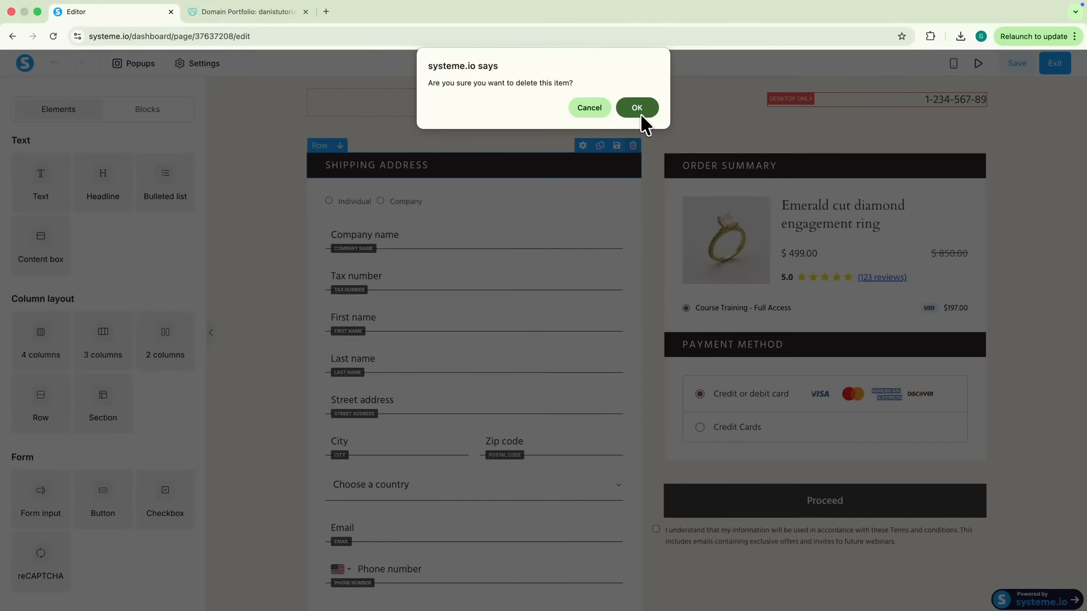
pyautogui.click(641, 114)
pyautogui.click(633, 146)
pyautogui.click(639, 111)
# Add two form input fields above the order summary, making one an Email field
pyautogui.scroll(-5, 39, 225)
pyautogui.moveTo(39, 225); pyautogui.dragTo(437, 262)
pyautogui.moveTo(26, 232); pyautogui.dragTo(399, 232)
pyautogui.click(88, 192)
pyautogui.click(56, 237)
pyautogui.click(405, 189)
pyautogui.click(89, 187)
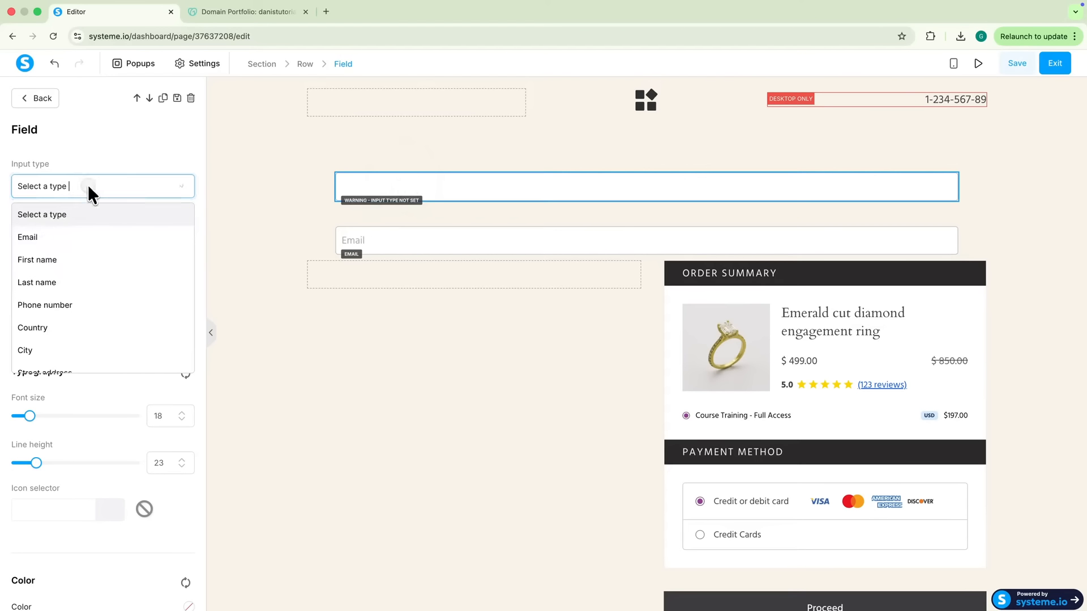
pyautogui.click(102, 262)
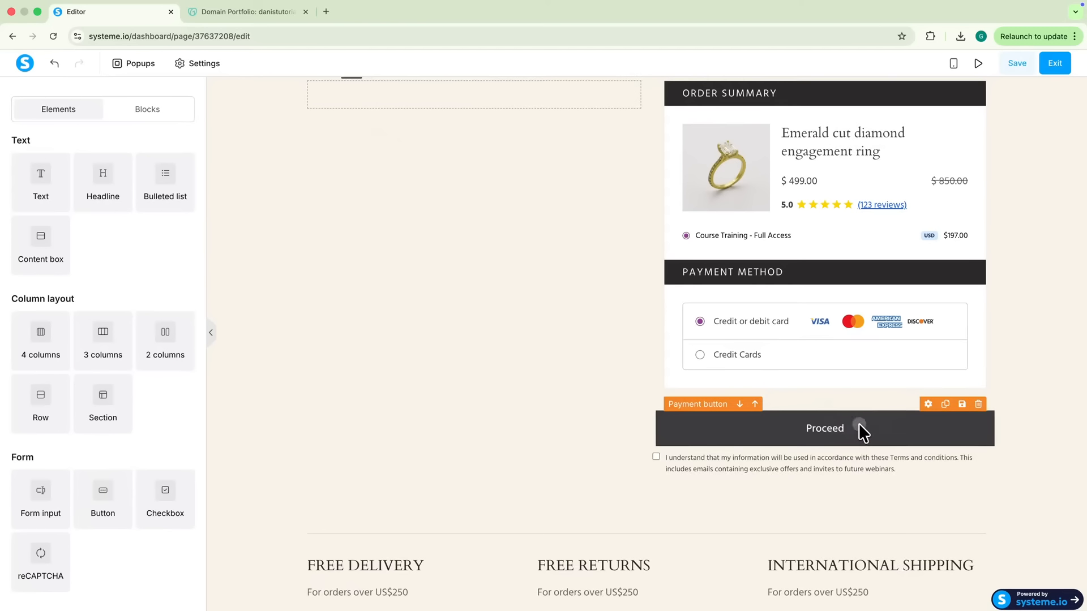
pyautogui.click(858, 424)
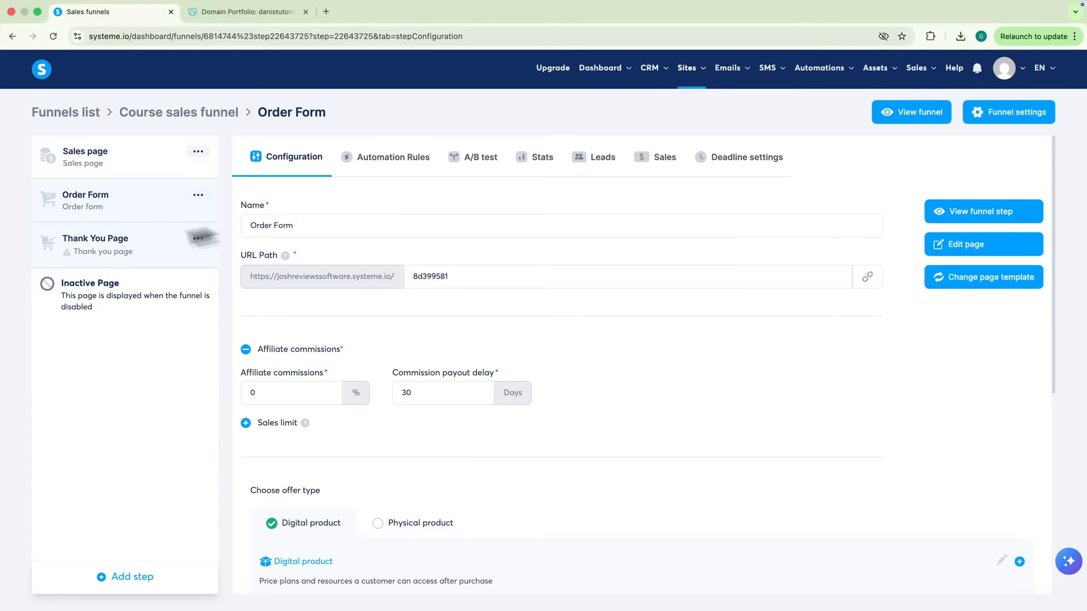
# Apply the second thank-you template to the Thank You Page step
pyautogui.click(77, 254)
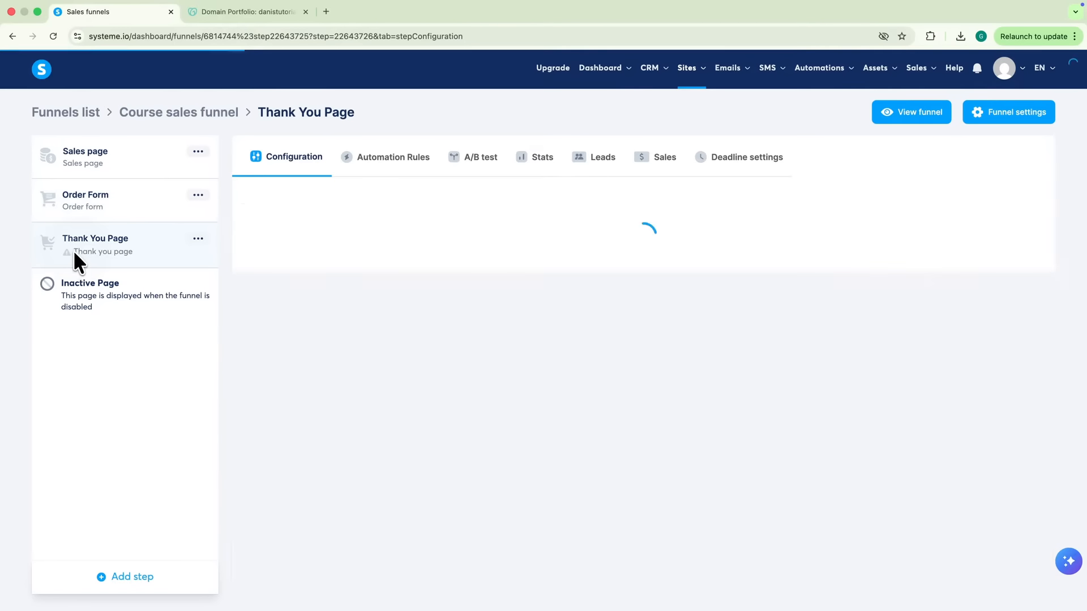
pyautogui.click(594, 264)
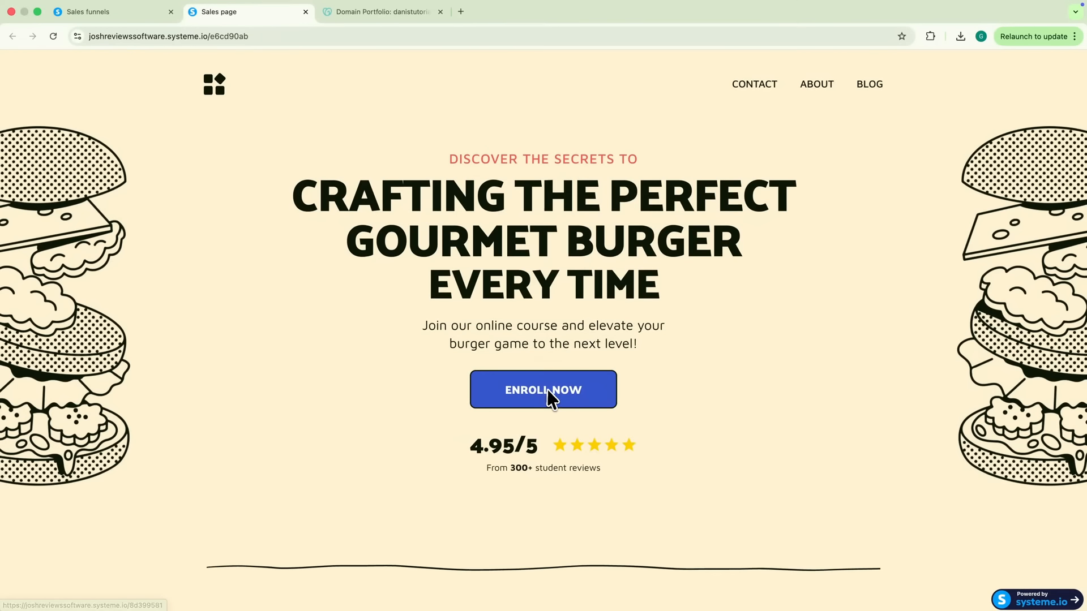
# From the live sales page, go to the order form and autofill the buyer's name and email
pyautogui.click(548, 391)
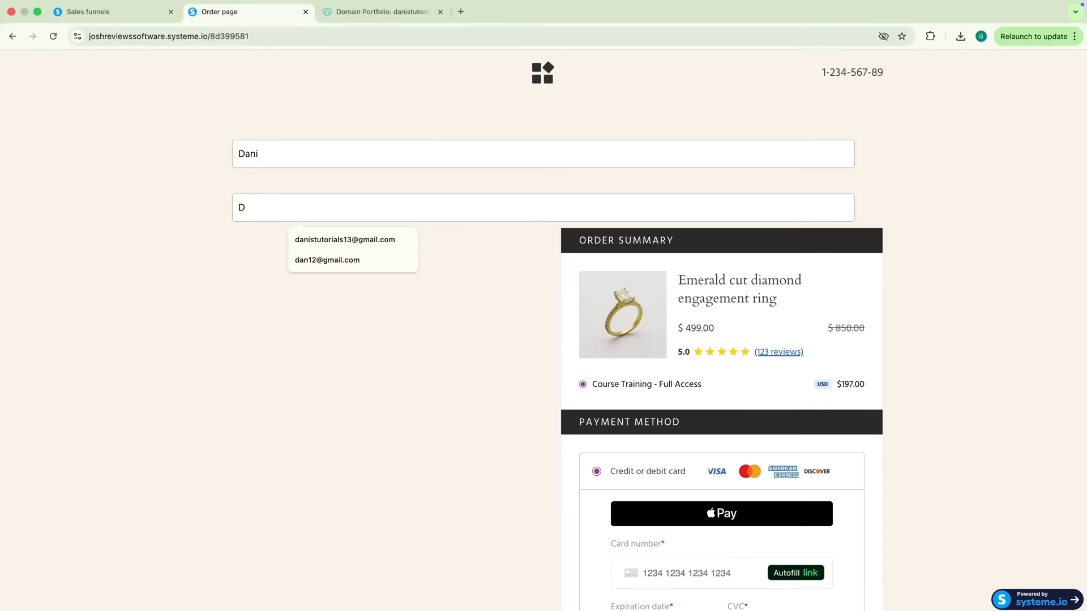
pyautogui.press('Down')
pyautogui.press('Return')
pyautogui.scroll(-5, 699, 417)
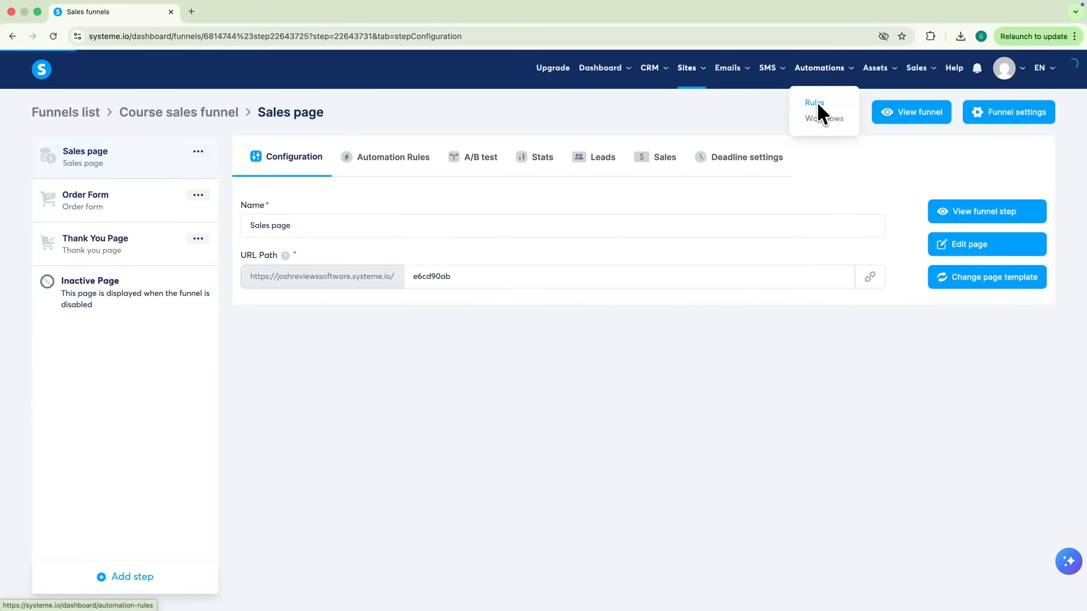
# Create a new automation rule triggered by form subscription on the Course sales funnel's Thank You Page step
pyautogui.click(816, 102)
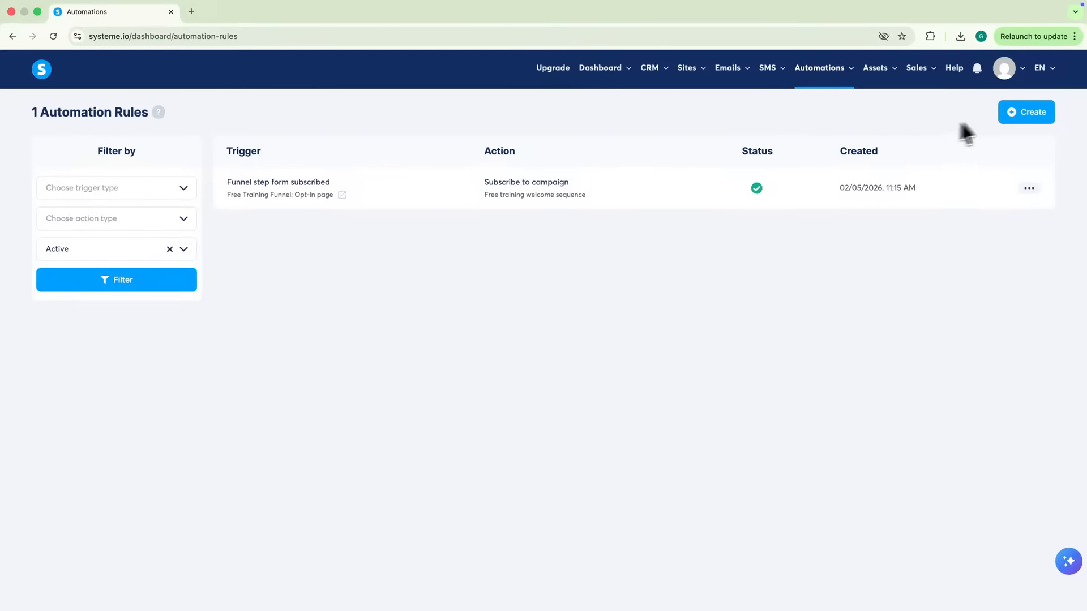
pyautogui.click(1014, 116)
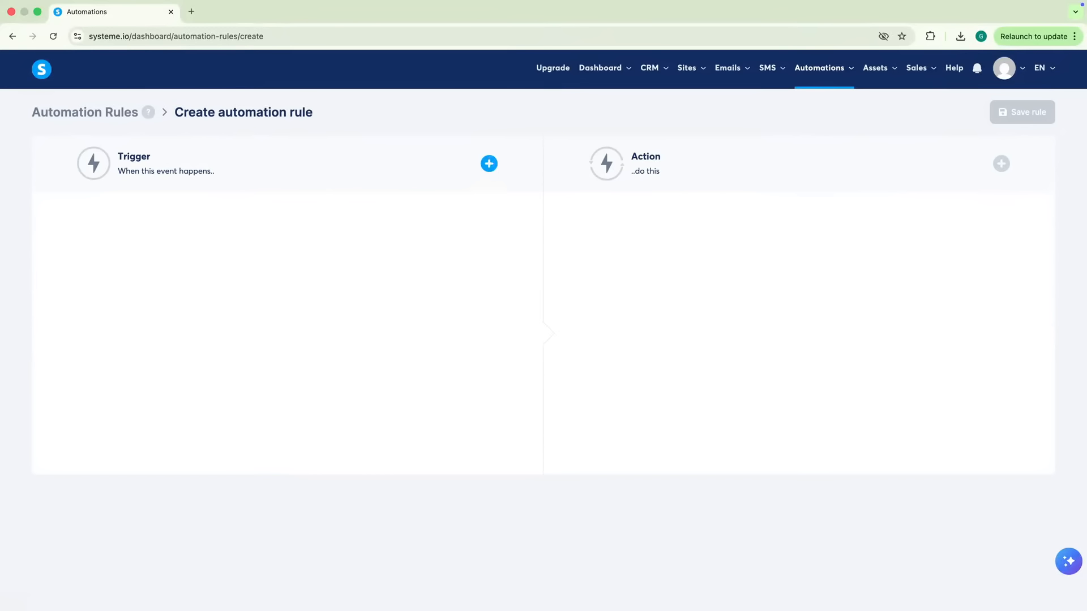
pyautogui.click(489, 164)
pyautogui.click(467, 239)
pyautogui.click(257, 259)
pyautogui.click(169, 284)
pyautogui.click(141, 306)
pyautogui.click(147, 353)
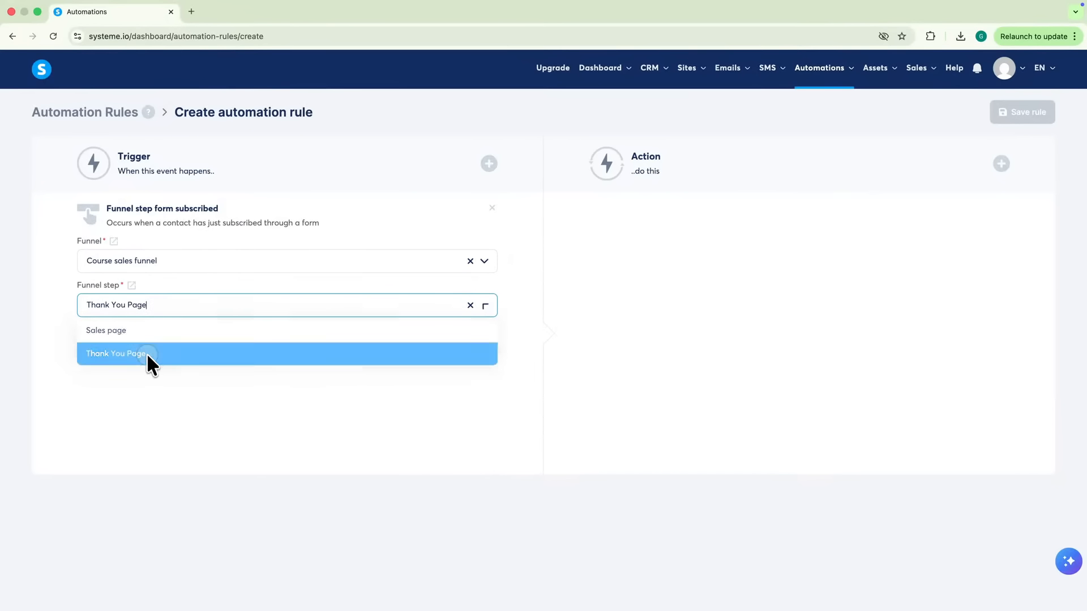
# Add an Add a tag action using a newly created 'paid subscriber' tag
pyautogui.click(1002, 164)
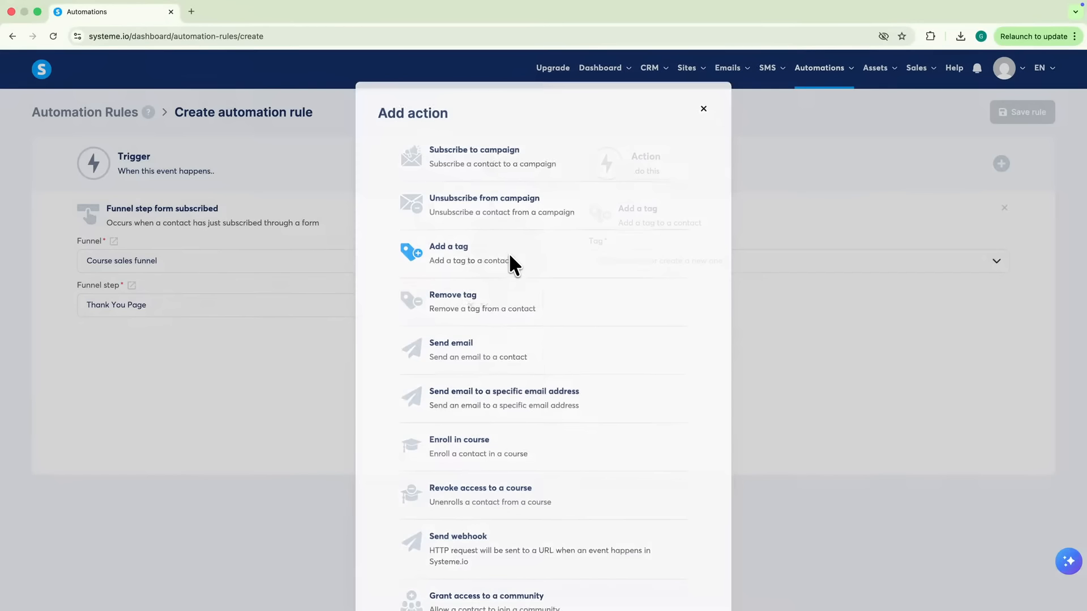
pyautogui.click(509, 252)
pyautogui.write('paid subscriber')
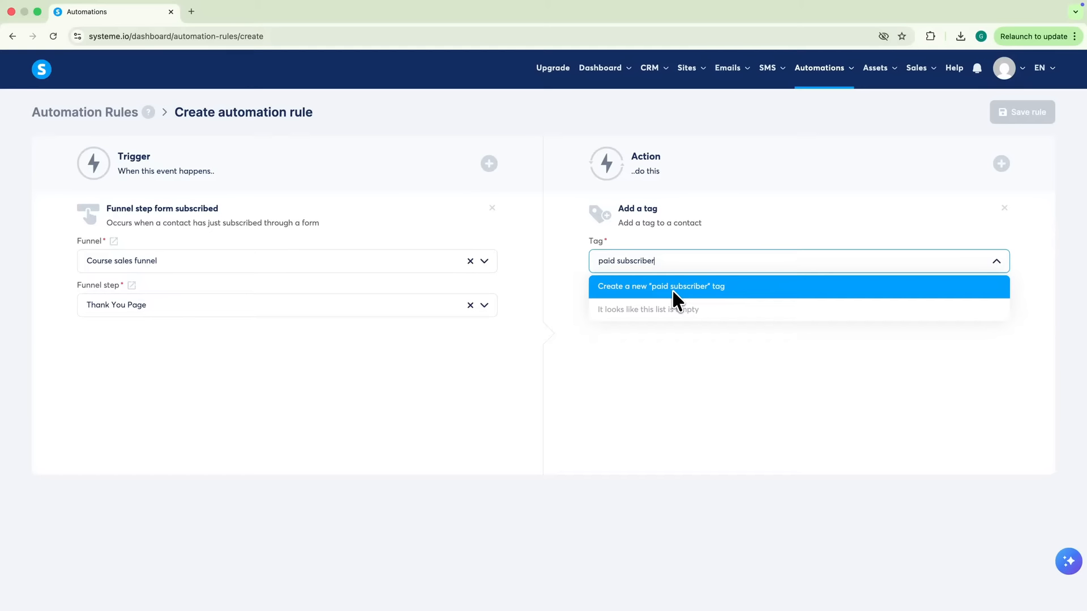
pyautogui.click(671, 287)
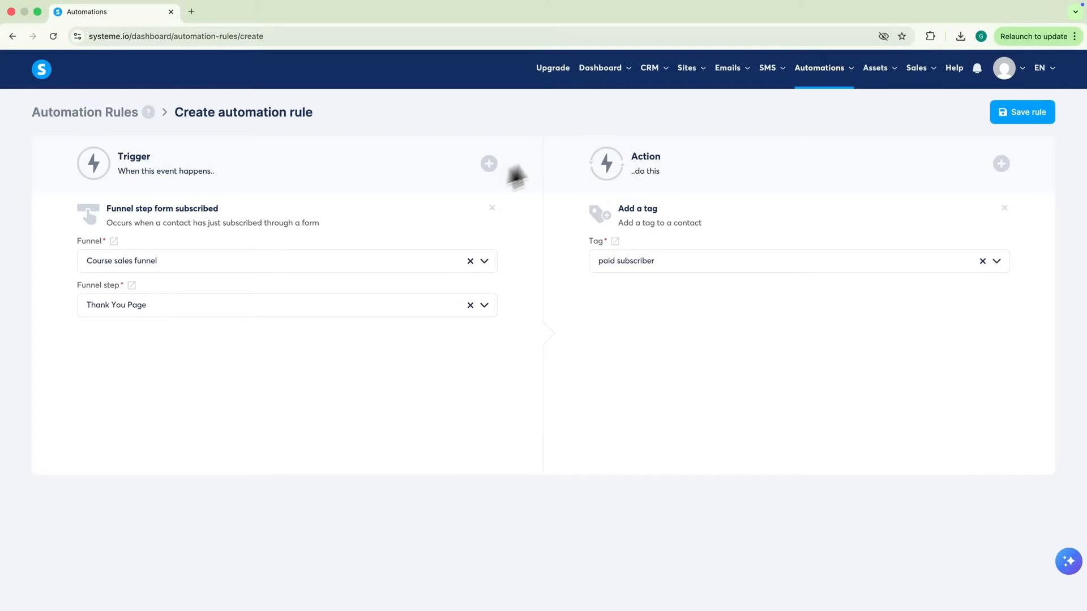
pyautogui.moveTo(697, 76)
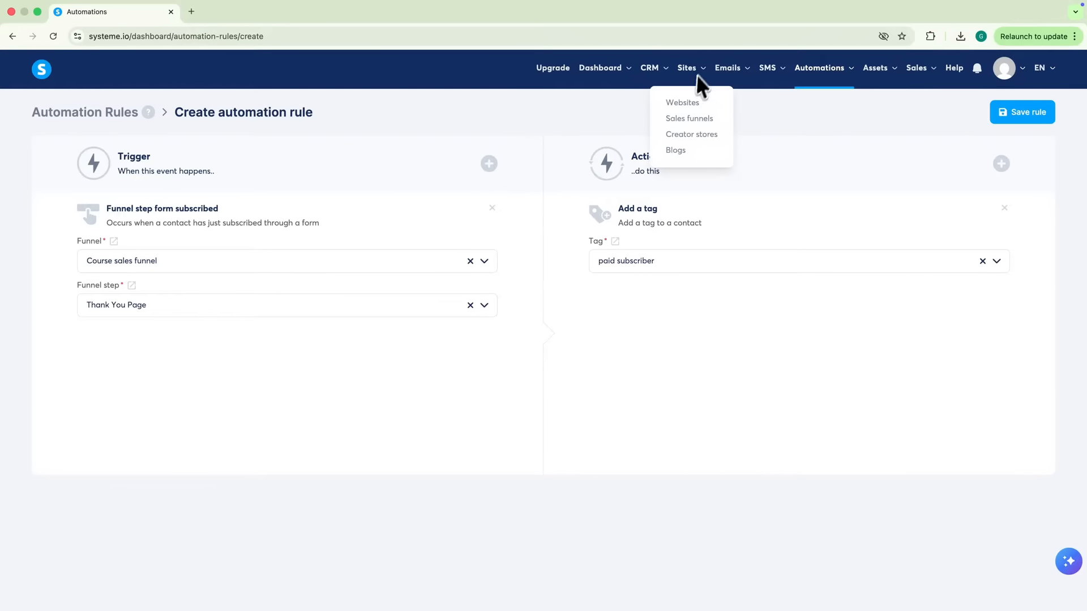
# Create a new blog named 'M…' on the current domain from the Blogs section
pyautogui.click(675, 150)
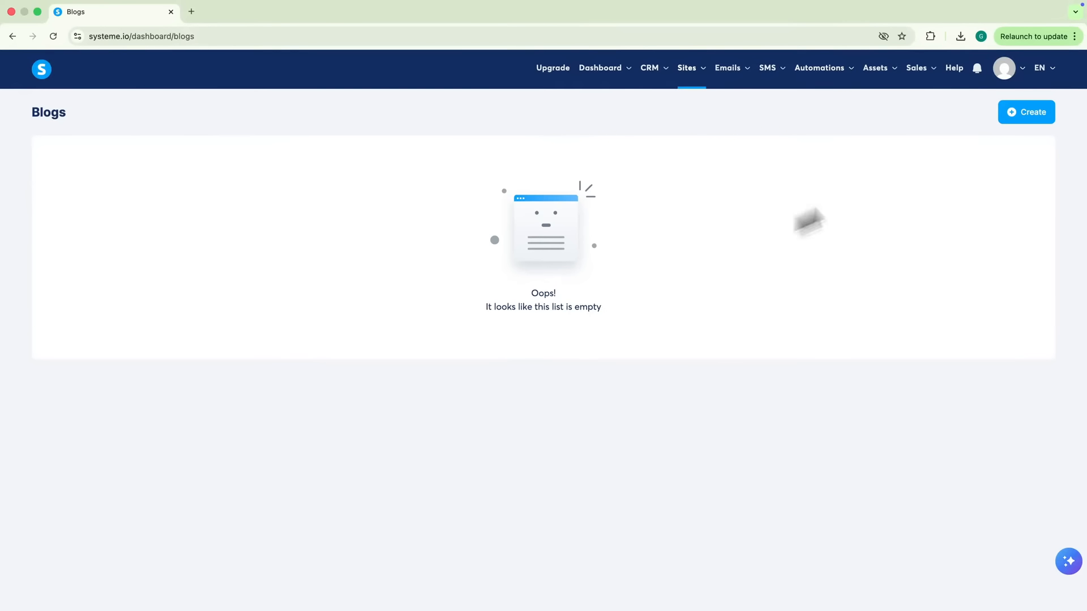
pyautogui.click(1020, 116)
pyautogui.write('My blog')
pyautogui.click(586, 175)
pyautogui.click(572, 173)
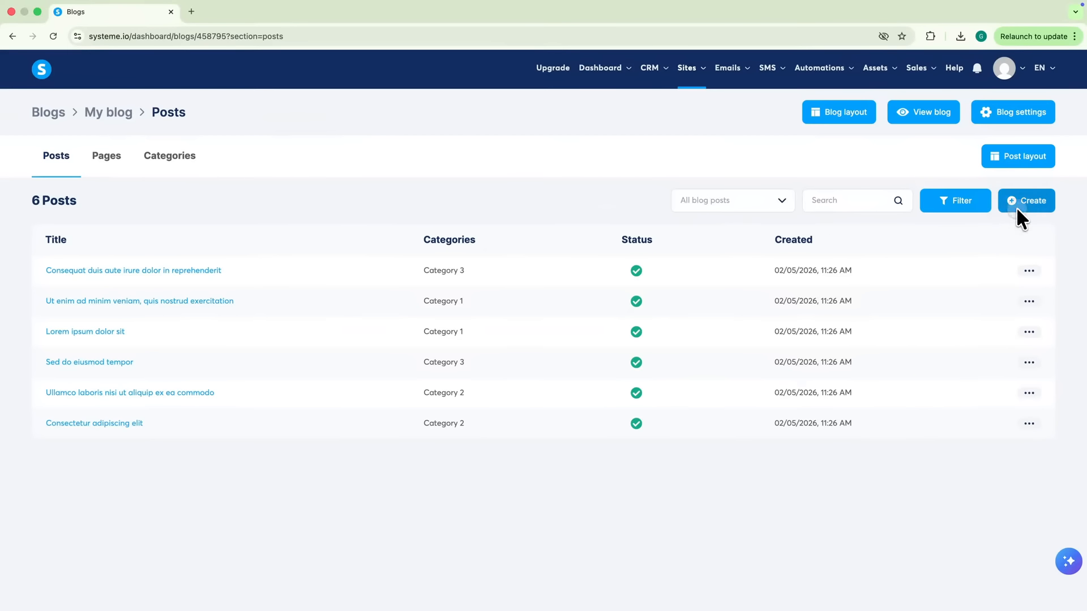
# Add and save the post '5-step lead flow blueprint' with a short description, then activate it now
pyautogui.click(1017, 206)
pyautogui.write('5-step lead flow blueprint')
pyautogui.press('Tab')
pyautogui.write('Learn how to ge')
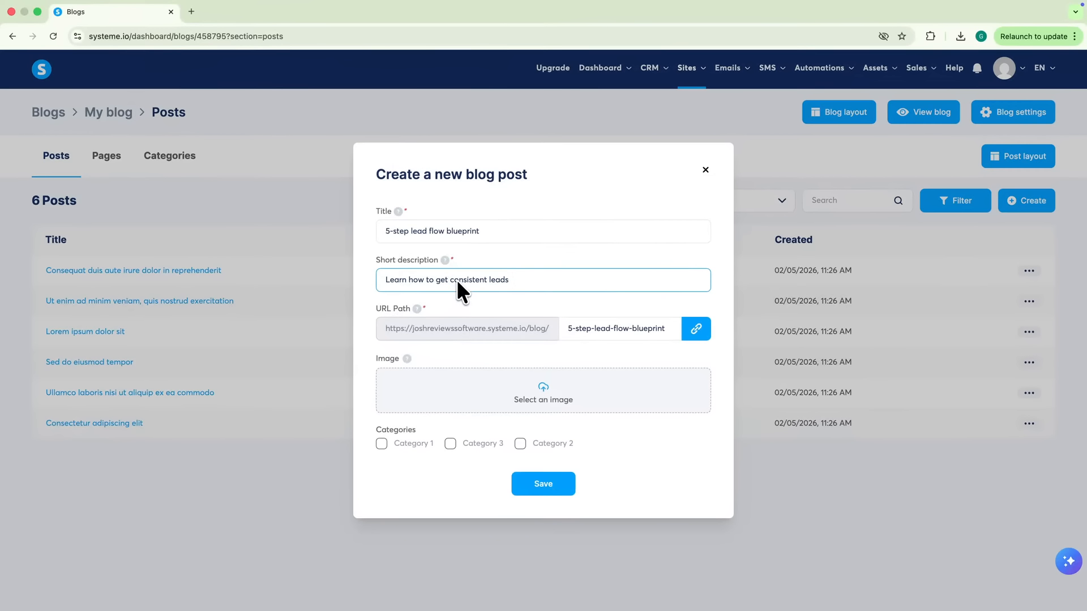
pyautogui.click(538, 482)
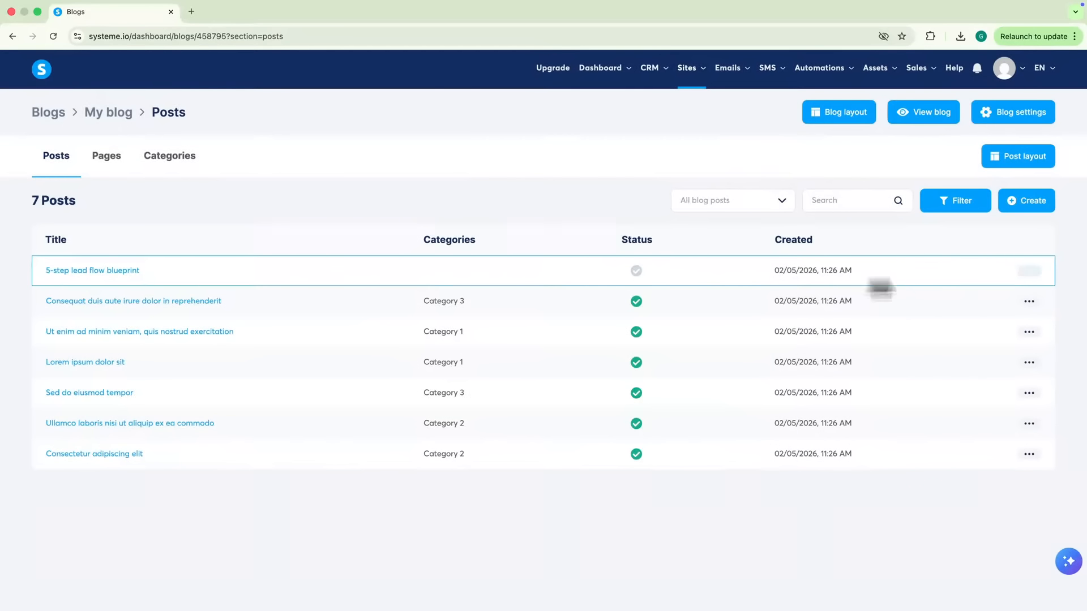
pyautogui.click(994, 358)
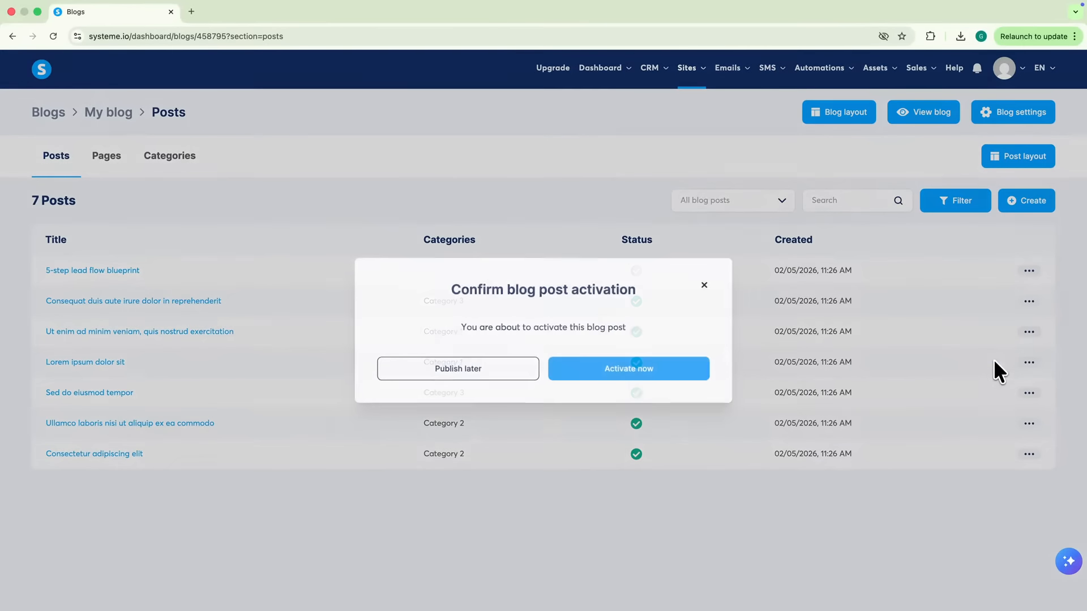
pyautogui.click(646, 368)
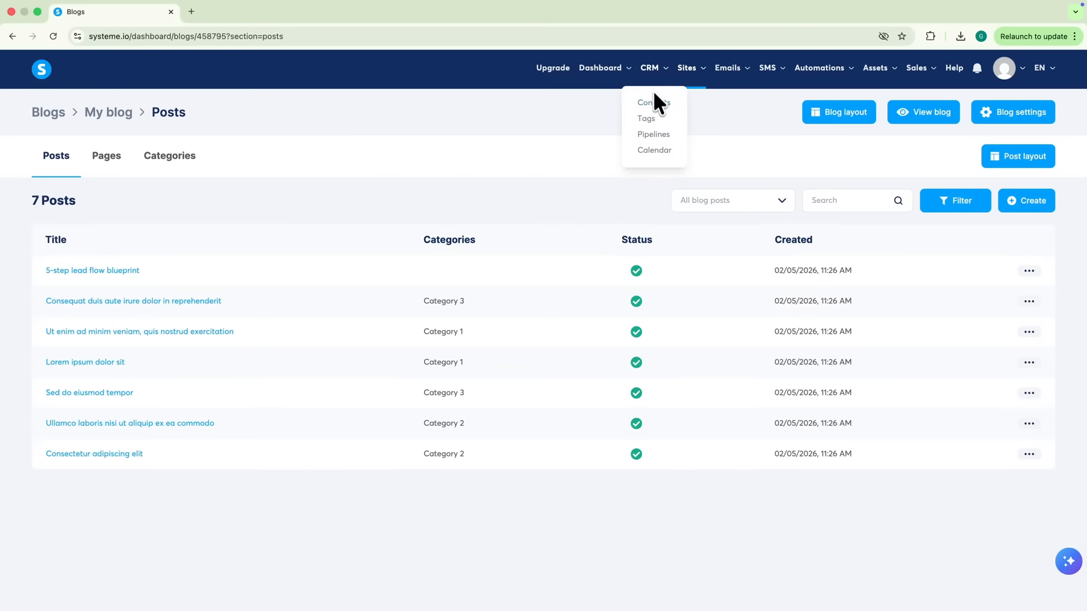
# From CRM Contacts, open the contact's record and select the 'paid subscriber' tag
pyautogui.click(653, 102)
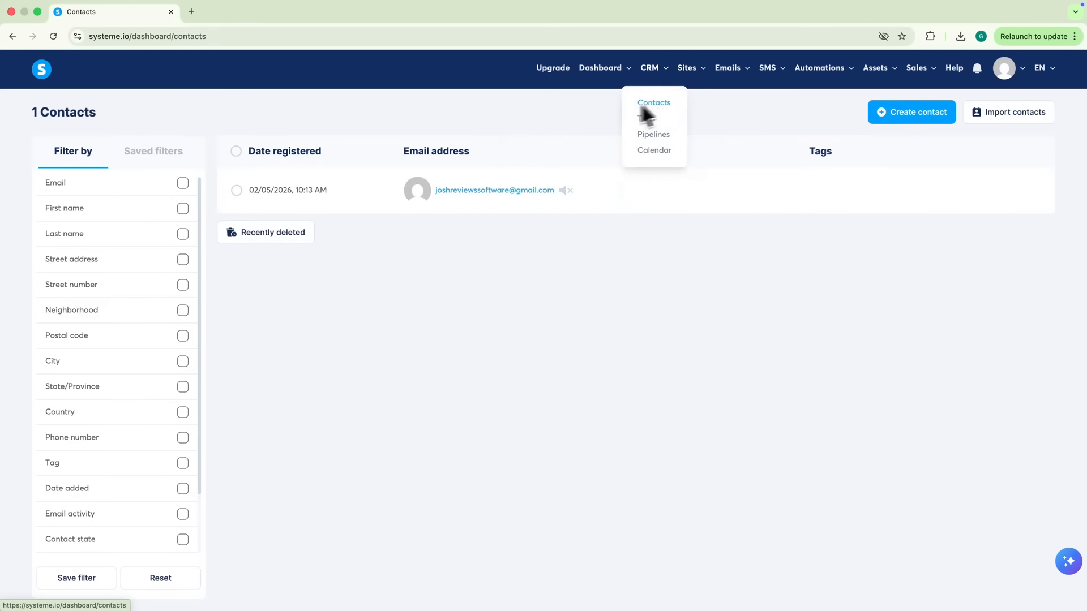
pyautogui.click(458, 191)
pyautogui.scroll(-5, 303, 230)
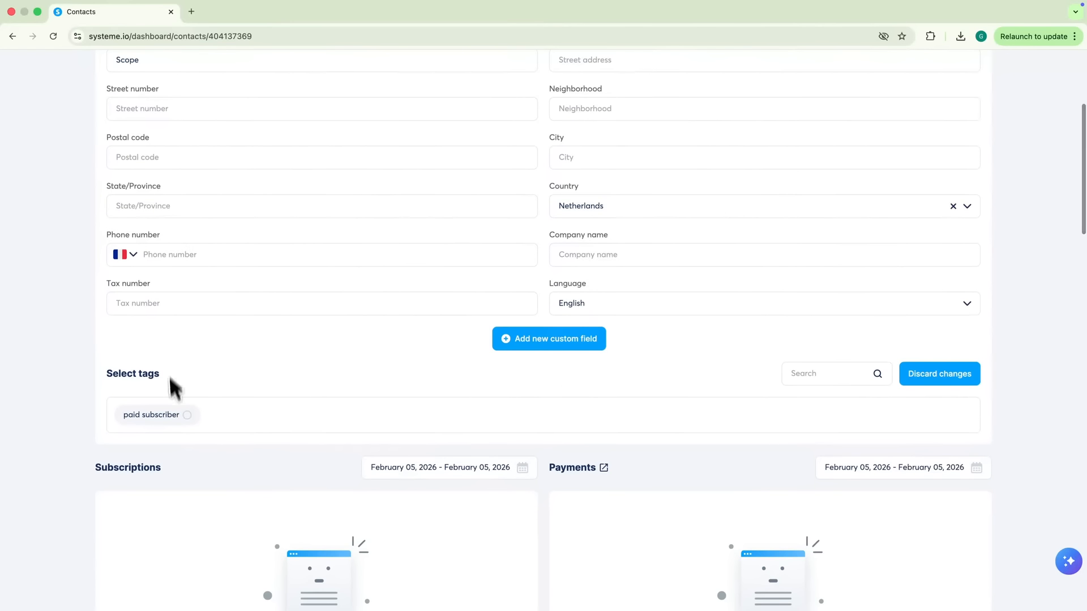
pyautogui.click(177, 419)
pyautogui.scroll(-10, 232, 436)
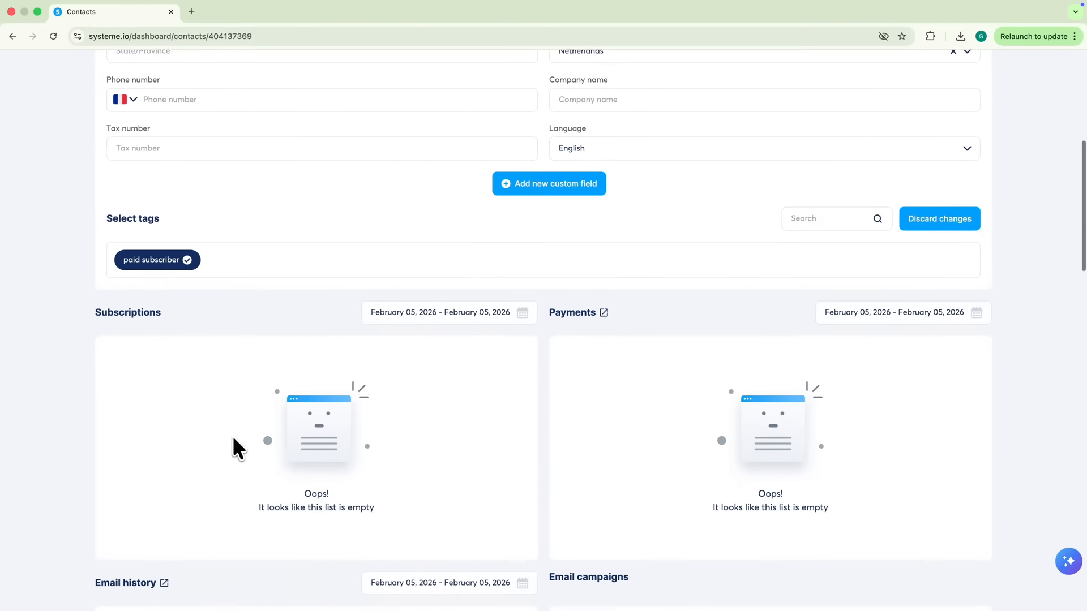
pyautogui.scroll(-9, 607, 447)
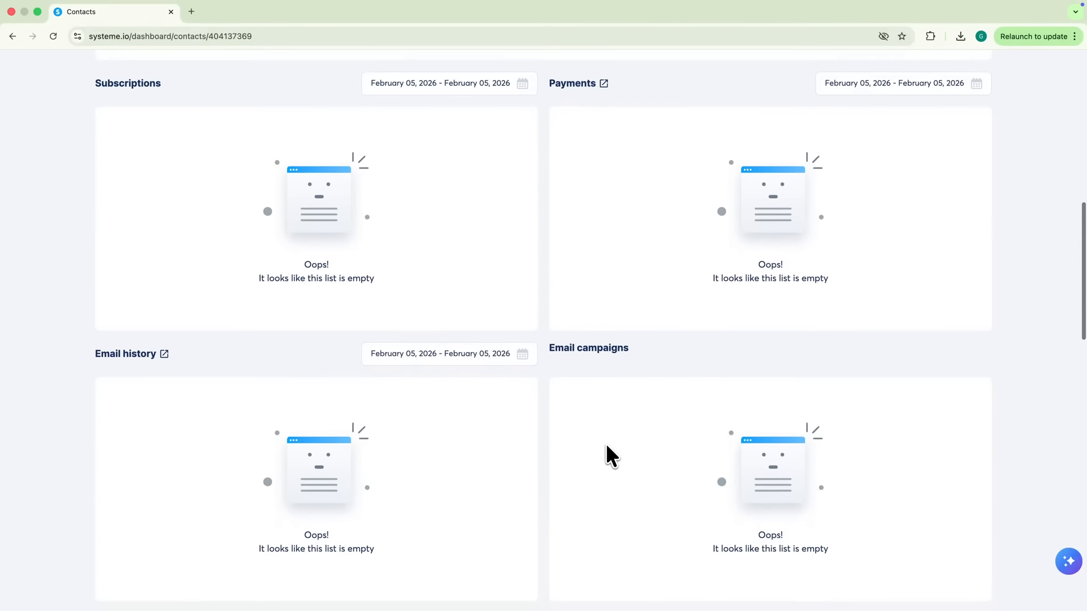
pyautogui.scroll(-4, 608, 444)
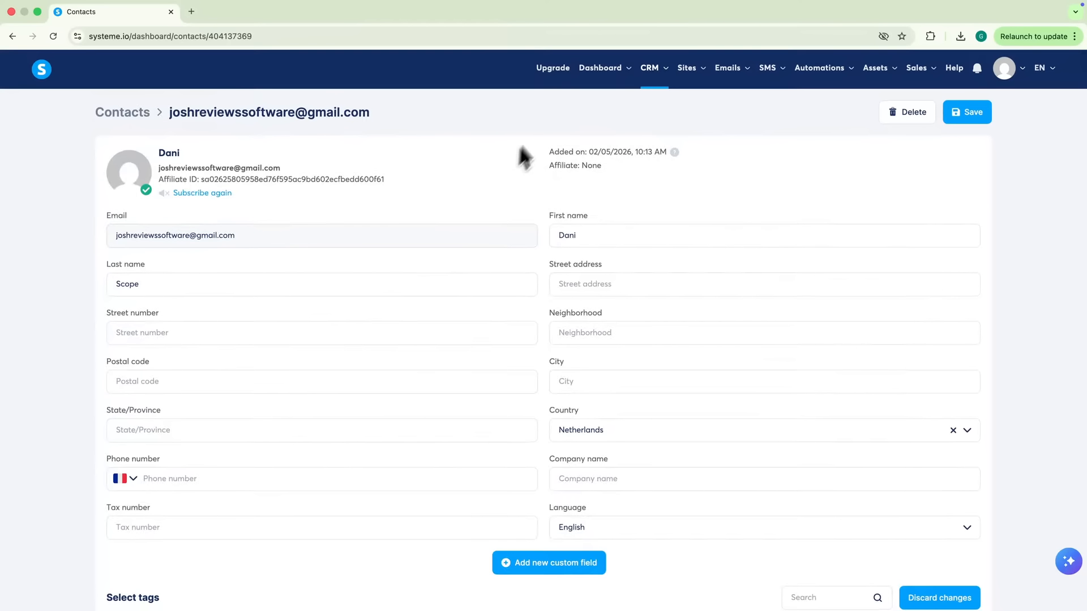
# View the Main dashboard's New leads chart showing 1 lead over 31 days
pyautogui.click(590, 102)
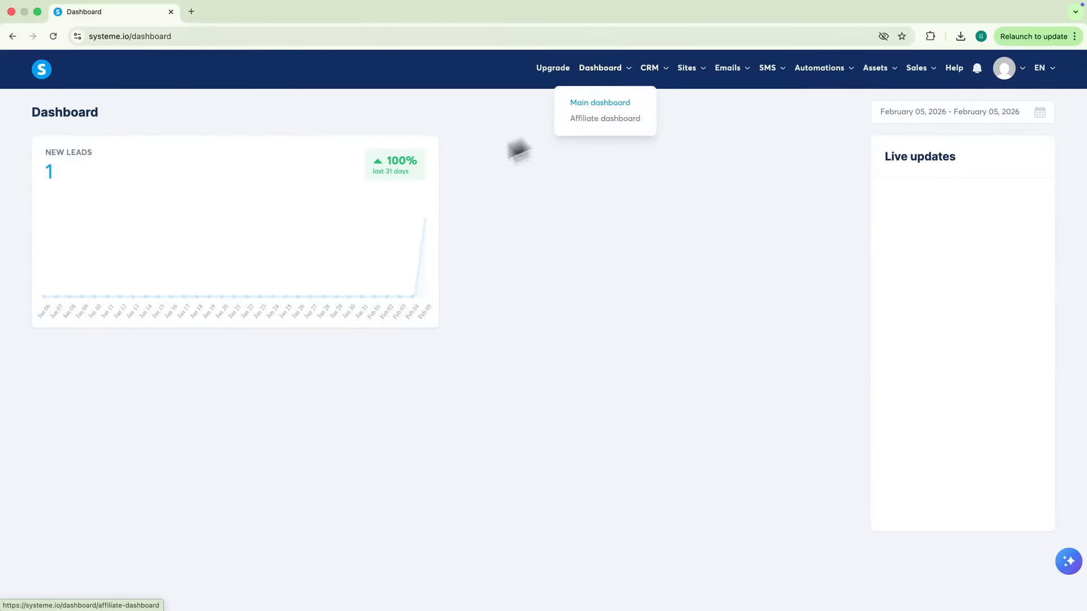
pyautogui.click(179, 202)
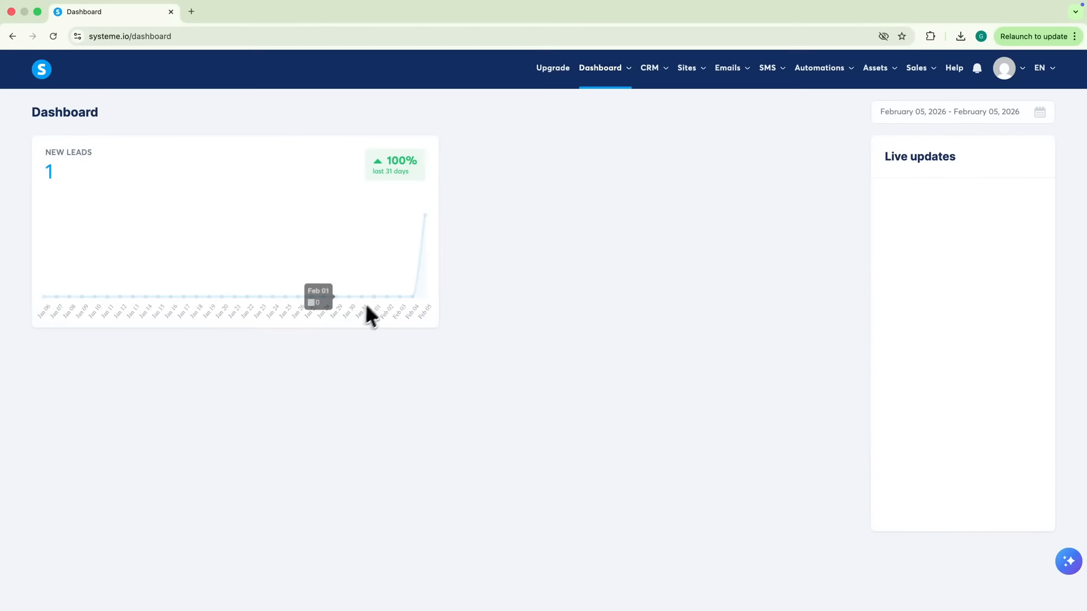
# Create a new creator store named 'My store' with its URL path
pyautogui.click(697, 70)
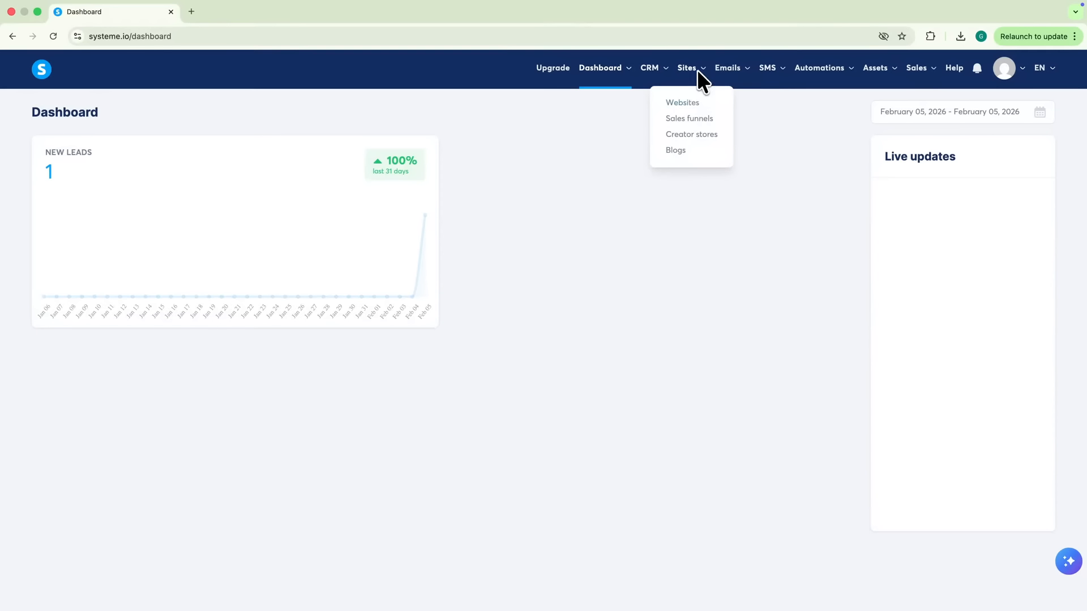
pyautogui.click(688, 136)
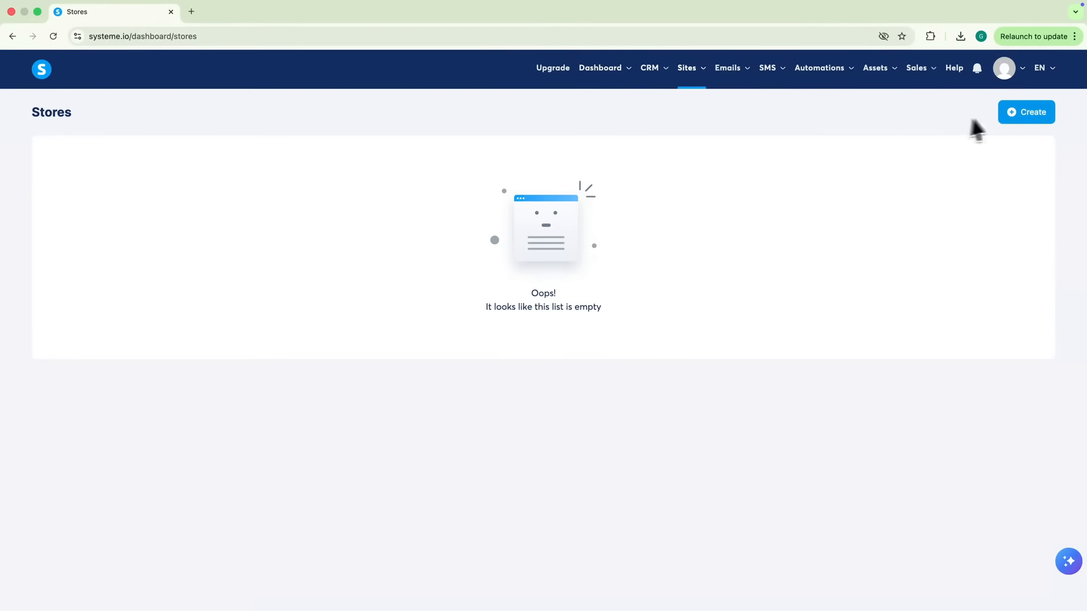
pyautogui.click(1011, 114)
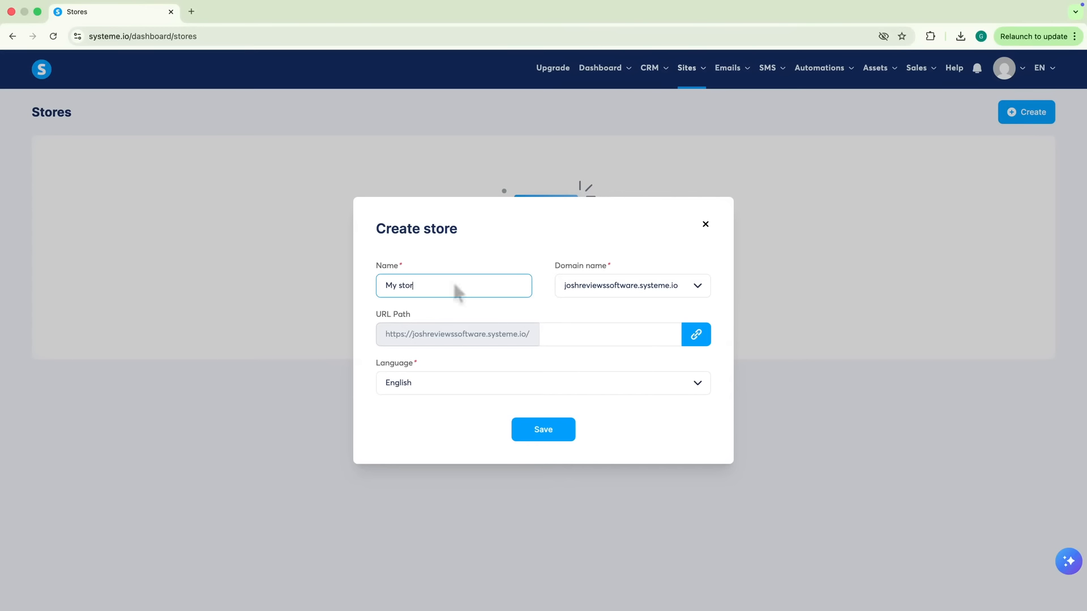
pyautogui.write('My store')
pyautogui.click(628, 335)
pyautogui.click(558, 432)
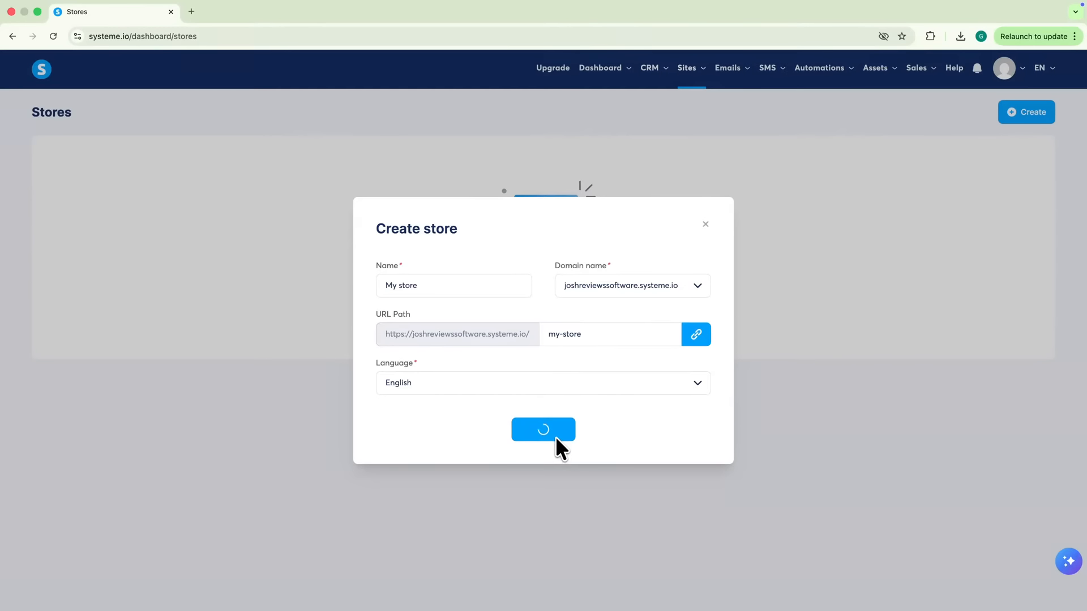
# Add and publish a digital download product using the file 83.jpg
pyautogui.click(598, 257)
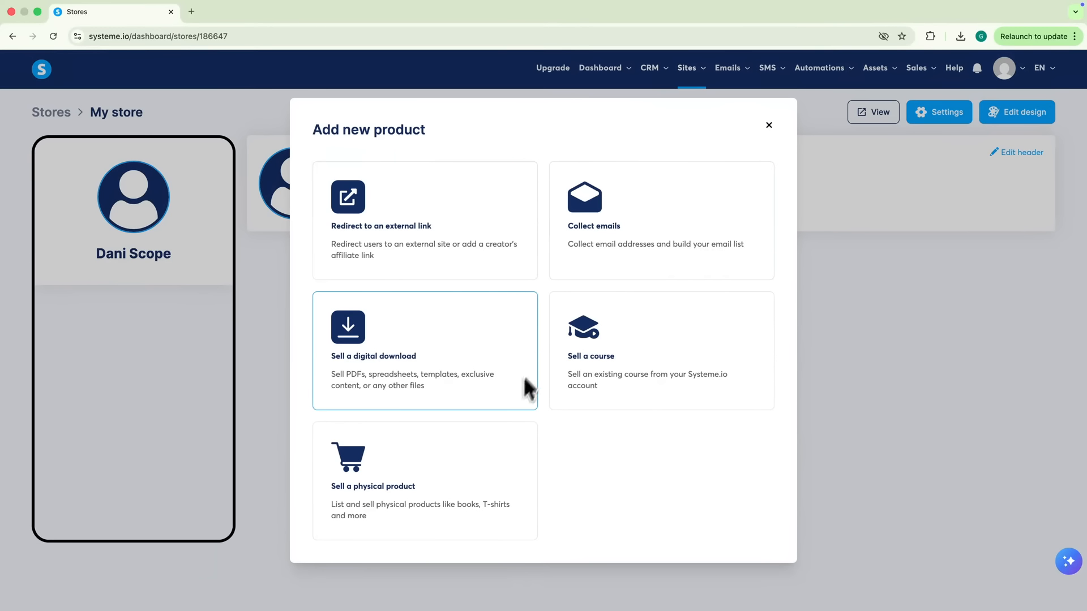
pyautogui.click(408, 379)
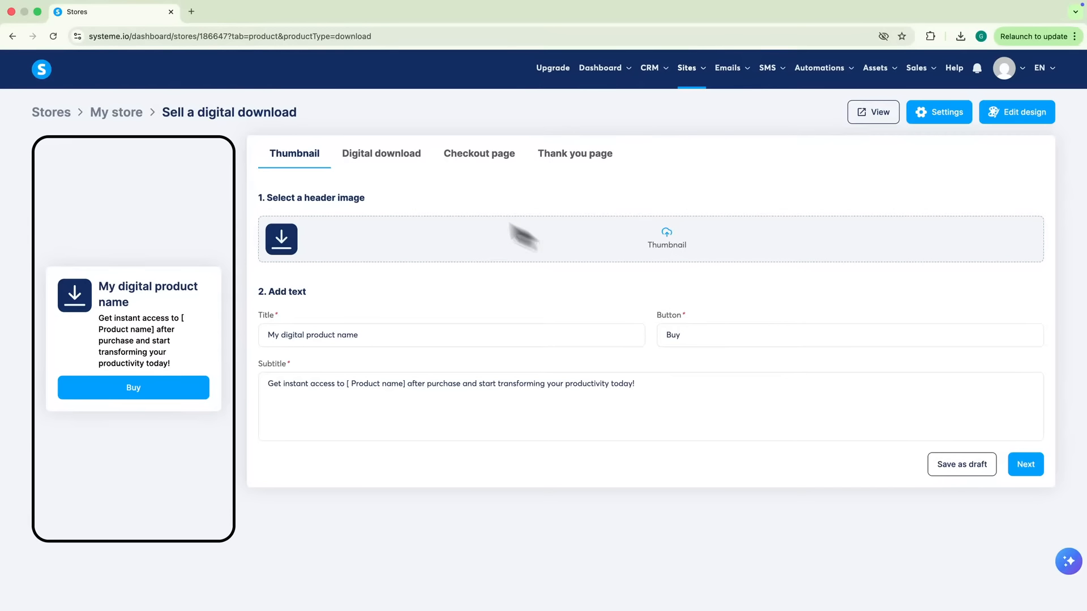
pyautogui.click(1025, 464)
pyautogui.click(623, 331)
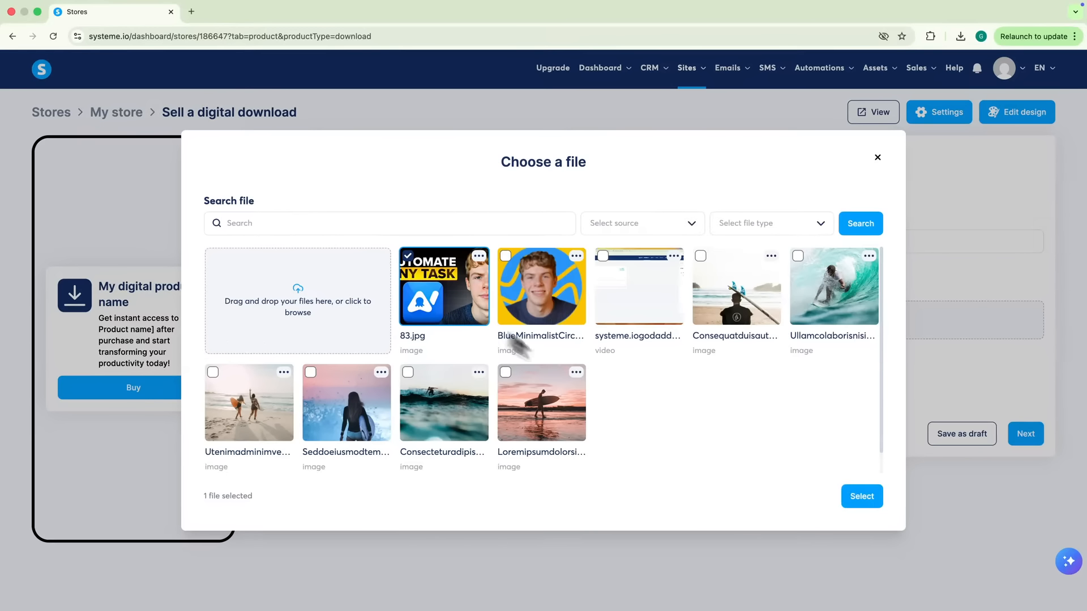
pyautogui.click(862, 497)
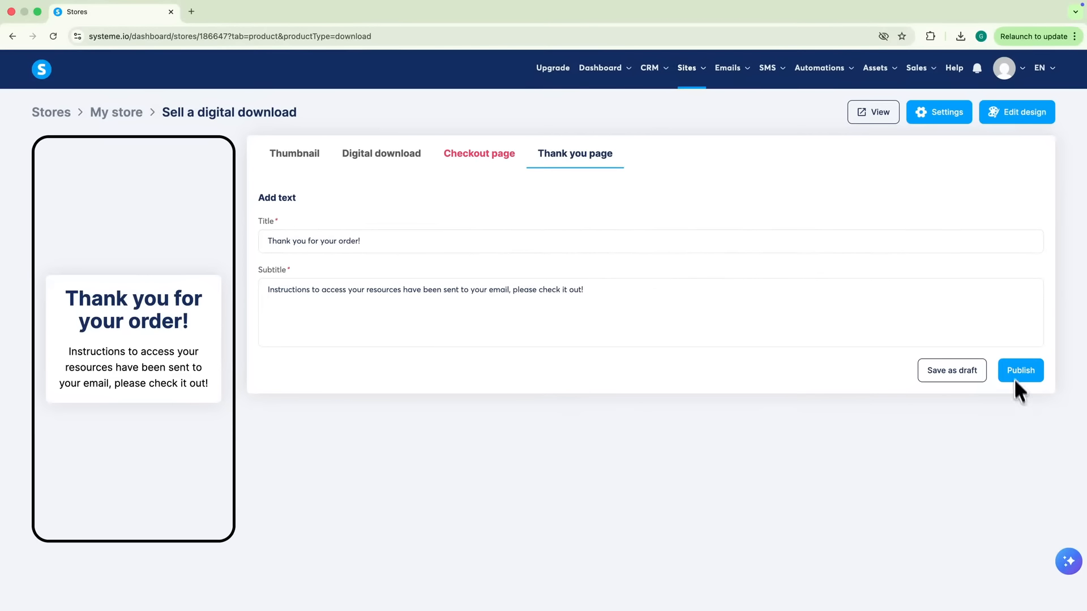
pyautogui.click(1012, 369)
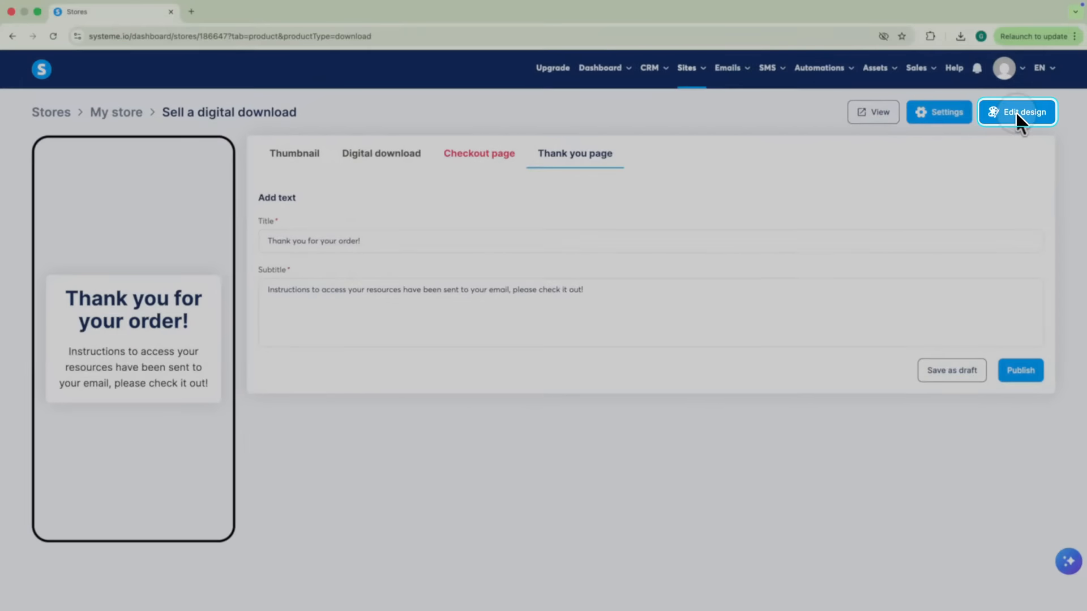
# Apply a purple-toned design theme to the store
pyautogui.click(1015, 111)
pyautogui.scroll(-5, 863, 361)
pyautogui.scroll(3, 856, 361)
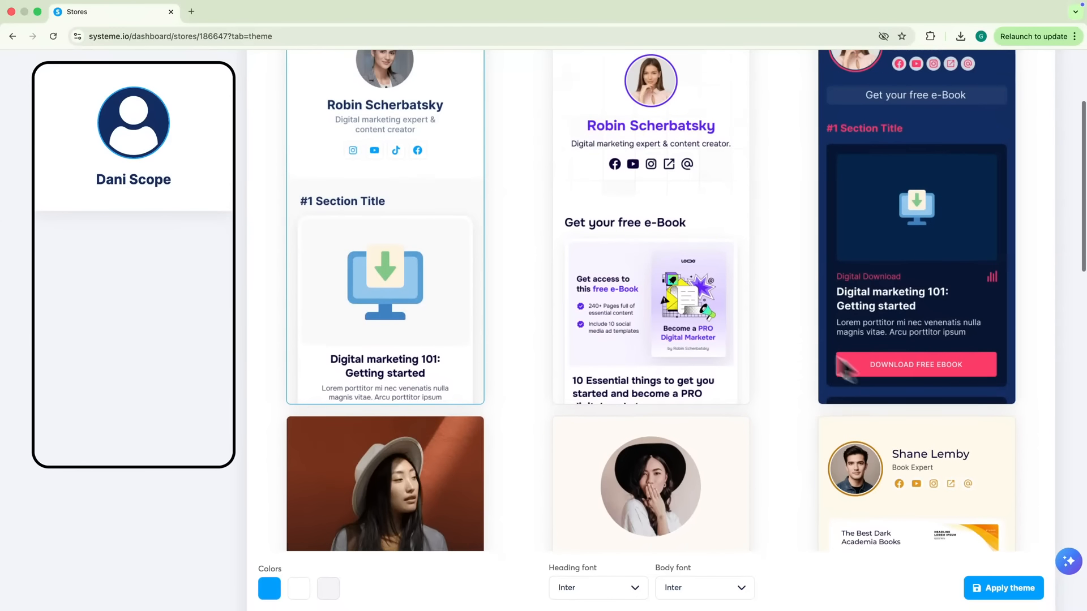
pyautogui.click(619, 266)
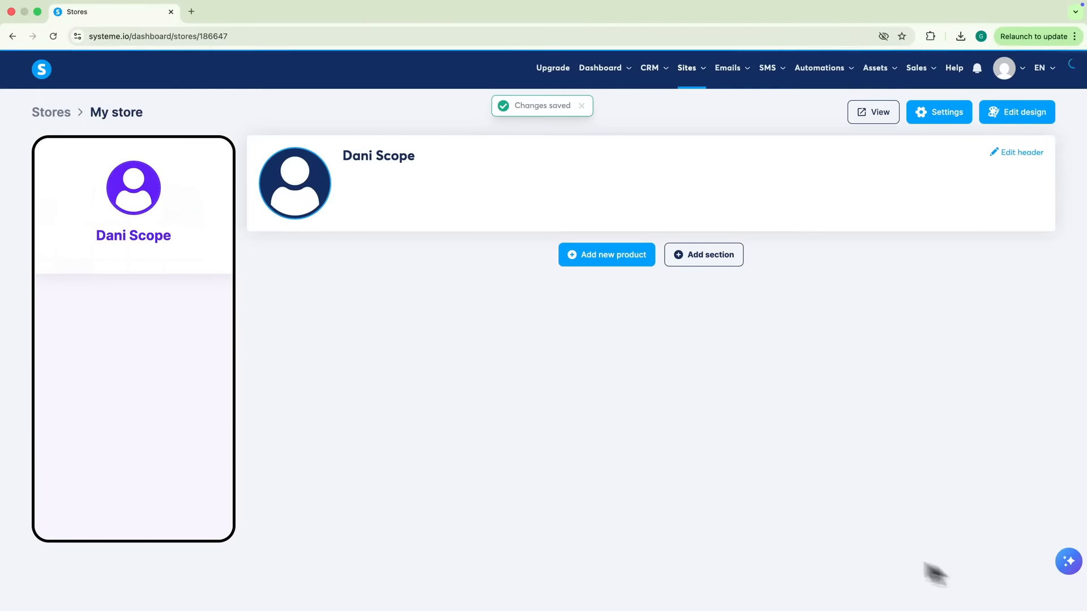